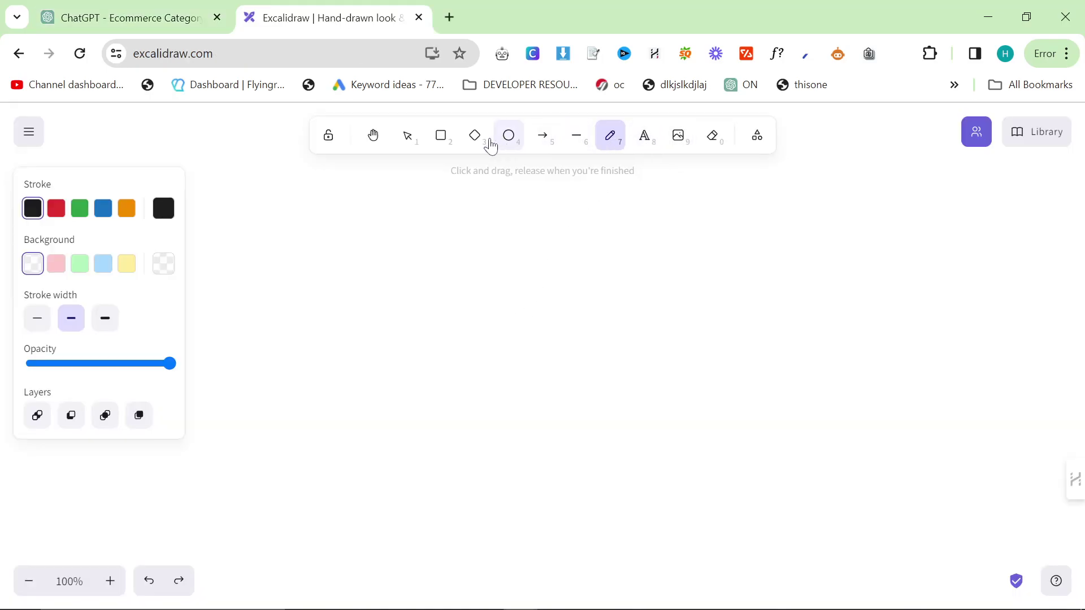
- Draw a rounded rectangle and write "Upload products to Shopify/woocommerce" inside it
left_click(440, 136)
mouse_move(272, 217)
left_mouse_down()
mouse_move(421, 370)
mouse_move(462, 402)
mouse_move(519, 414)
left_mouse_up()
left_click(644, 135)
left_click(332, 270)
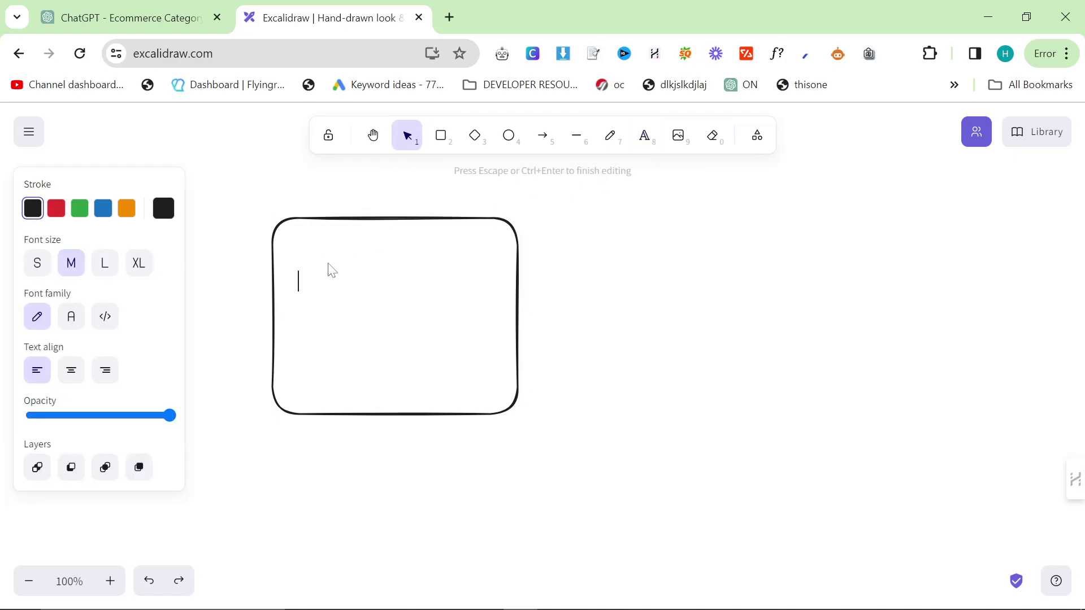
type("Upload products to")
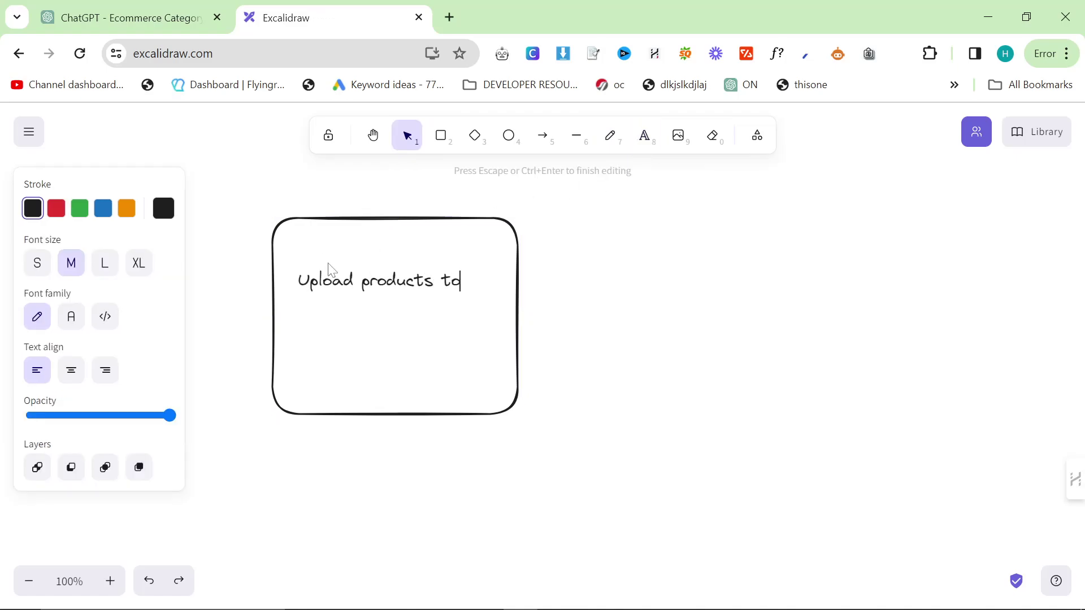
type(" Shopify/wooceo")
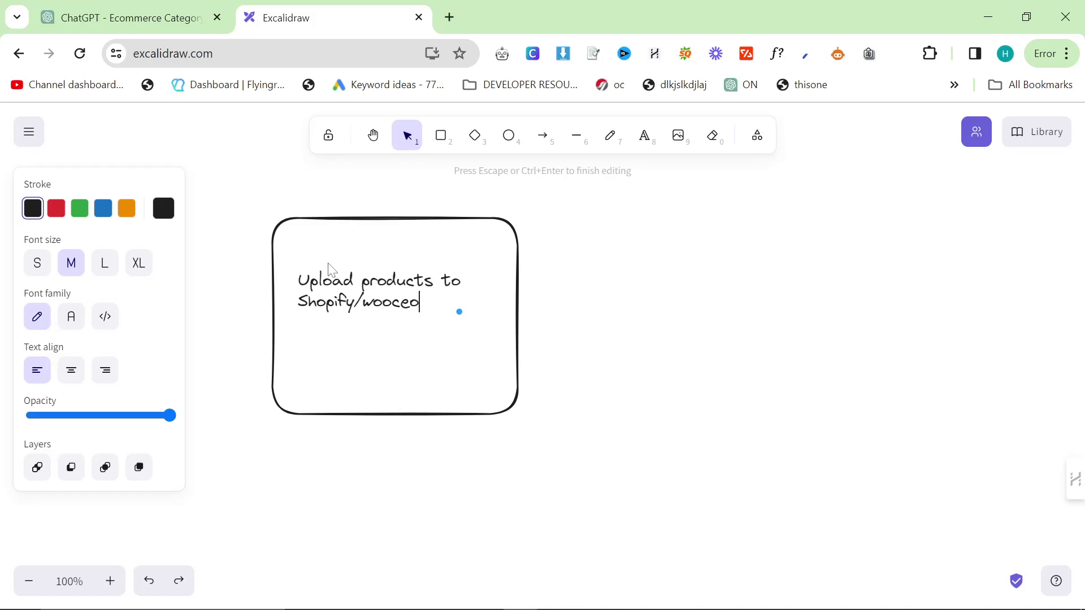
key("BackSpace")
key("BackSpace")
type("ommerce")
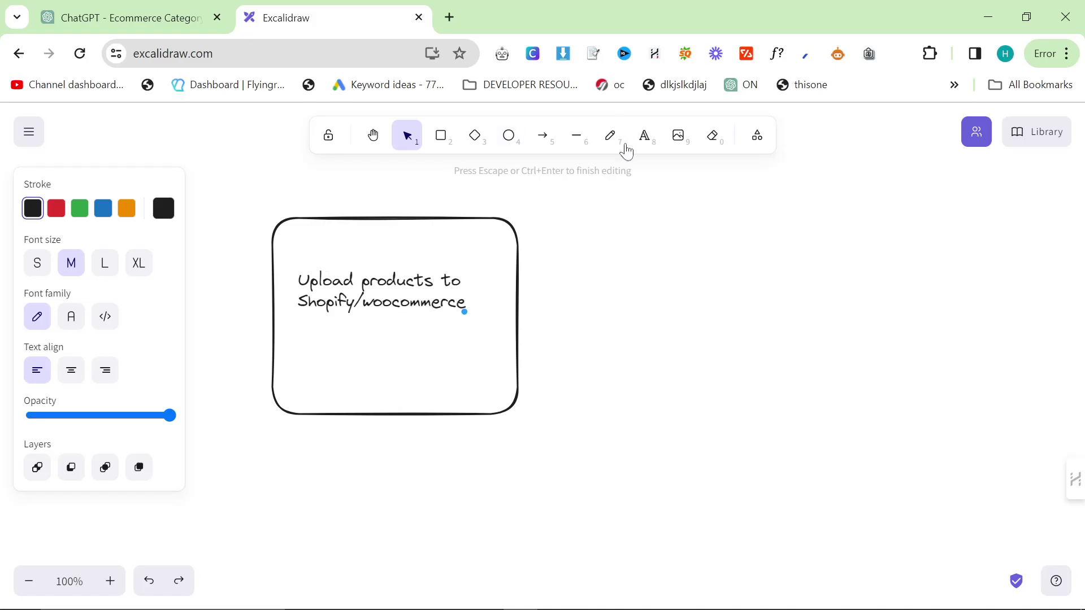
- Draw a horizontal line from the right edge of the upload box and place a second rounded rectangle at its end
left_click(578, 140)
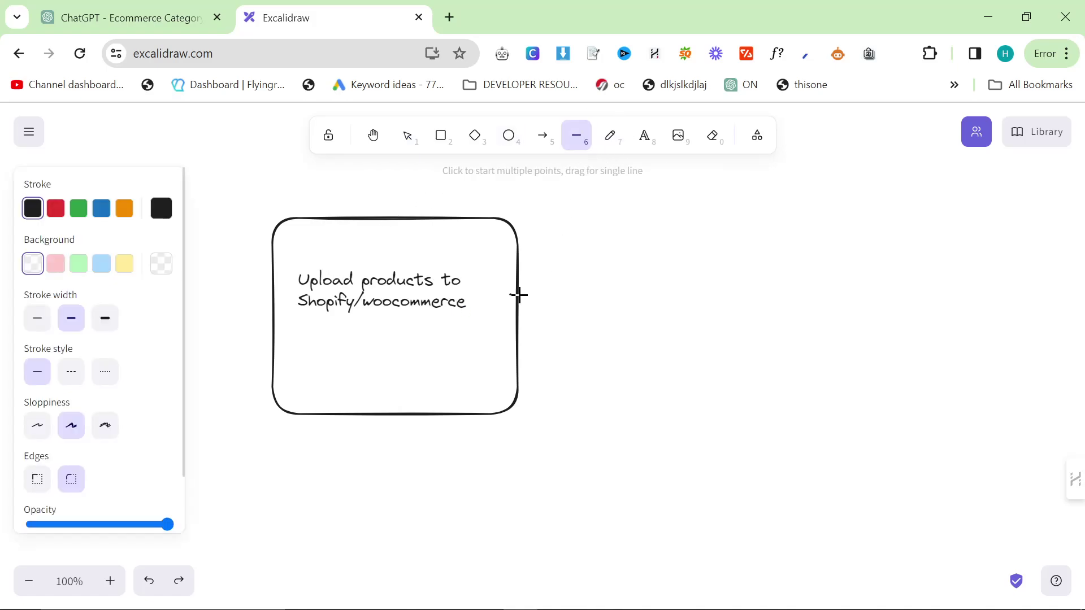
left_click_drag(518, 294, 734, 296)
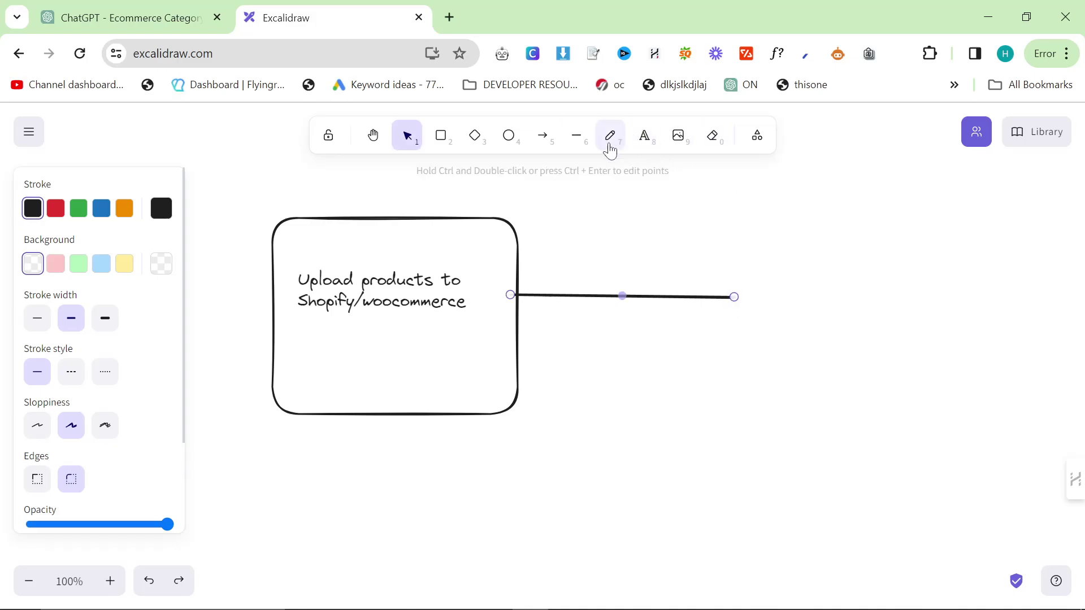
left_click(441, 135)
left_click_drag(730, 240, 906, 432)
- Label the second box "Categories" and underline the label with a straight line
left_click(644, 135)
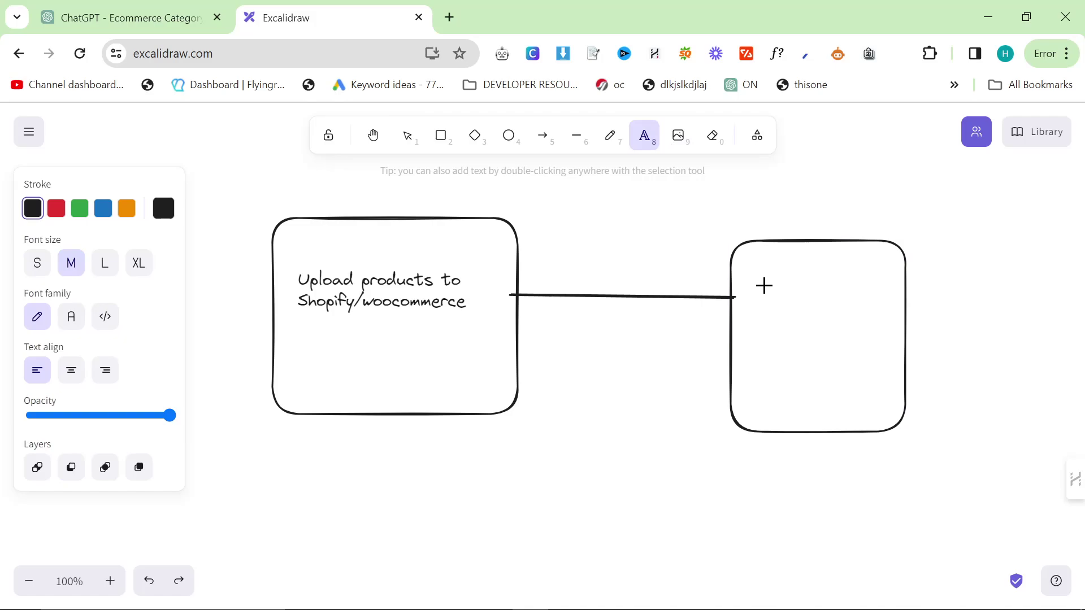
left_click(764, 286)
type("Categories")
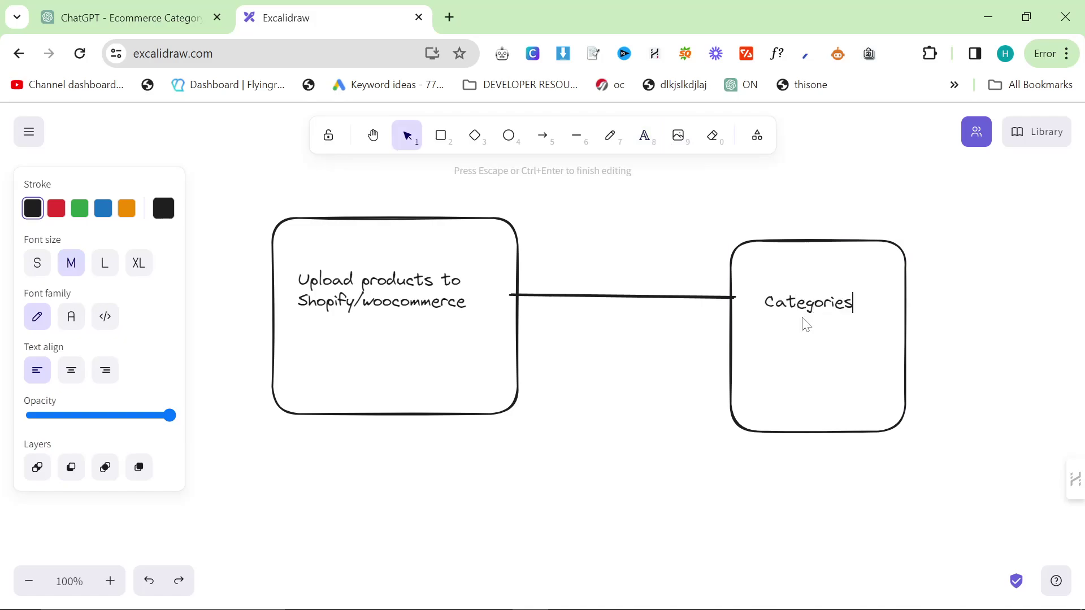
left_click(576, 136)
left_click_drag(747, 313, 883, 312)
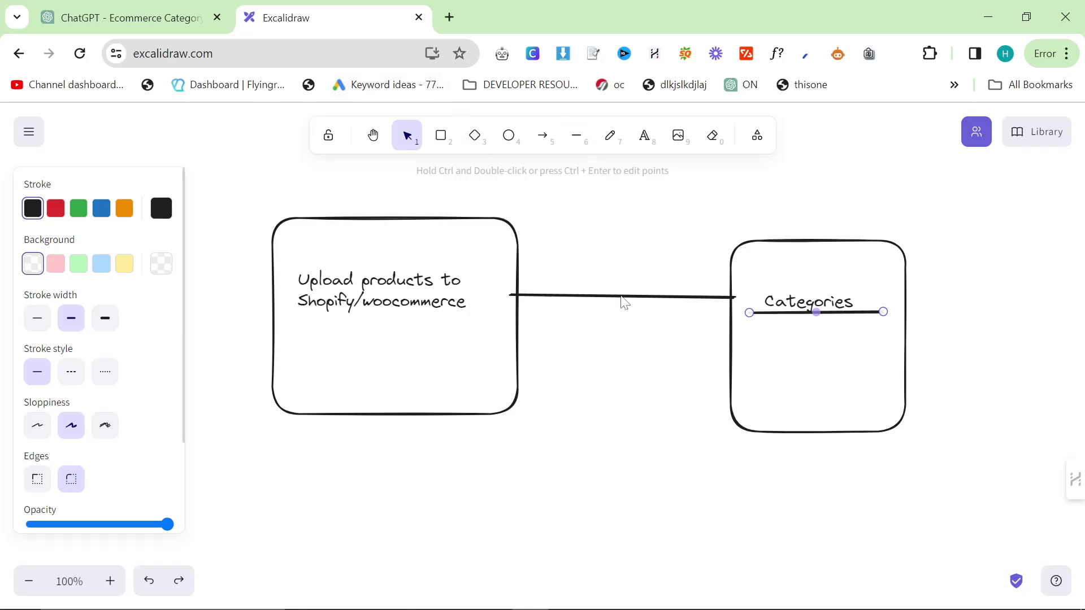
left_click(706, 399)
scroll(692, 426, "down", 5)
scroll(692, 426, "up", 5)
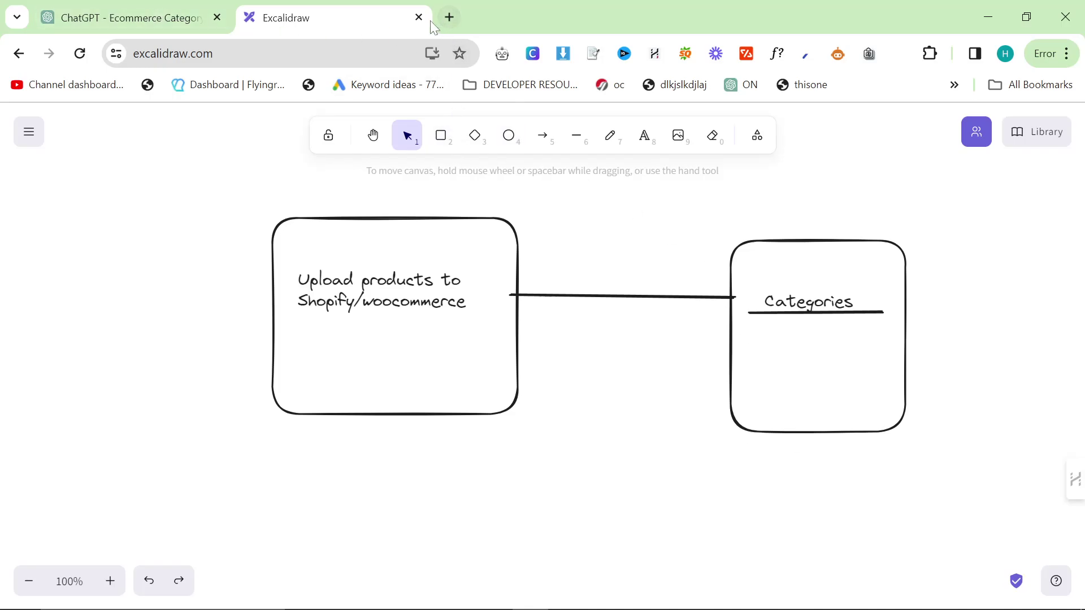
- Open a new browser tab and create a blank Google Sheets spreadsheet via sheets.new
left_click(452, 15)
type("sheets")
key("Return")
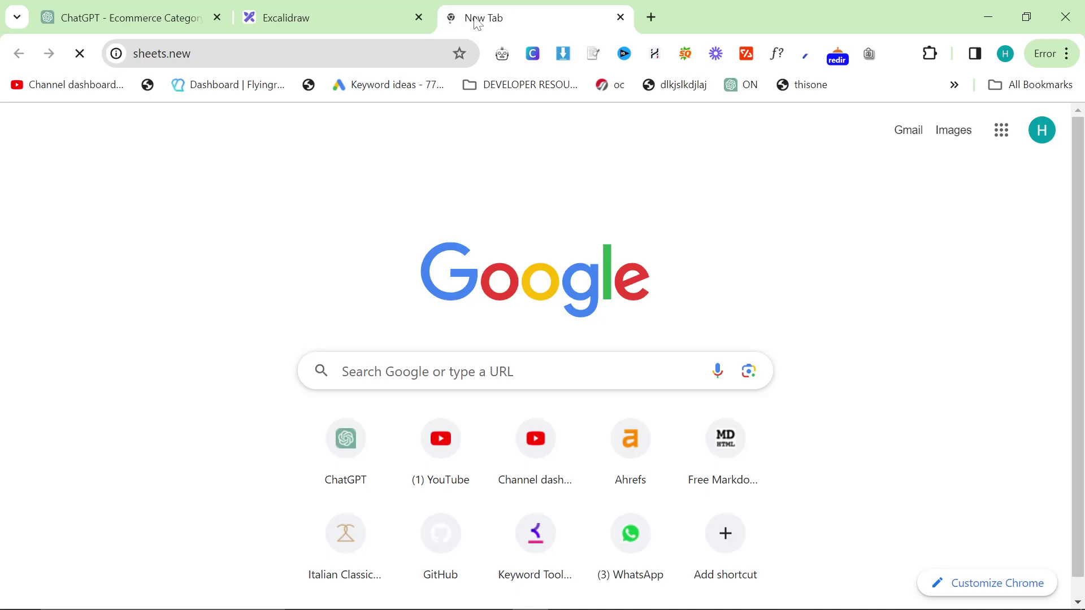
- Open the sitemap at 2men.it/sitemap.xml in another new browser tab
left_click(652, 17)
type("2men")
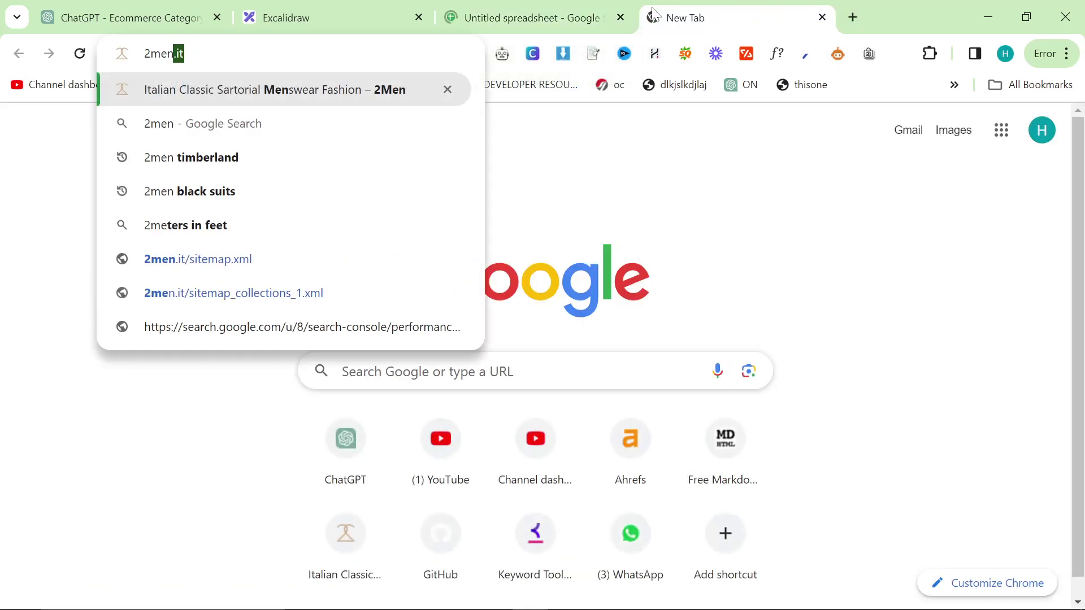
type(".it/sitemap.xml")
key("Return")
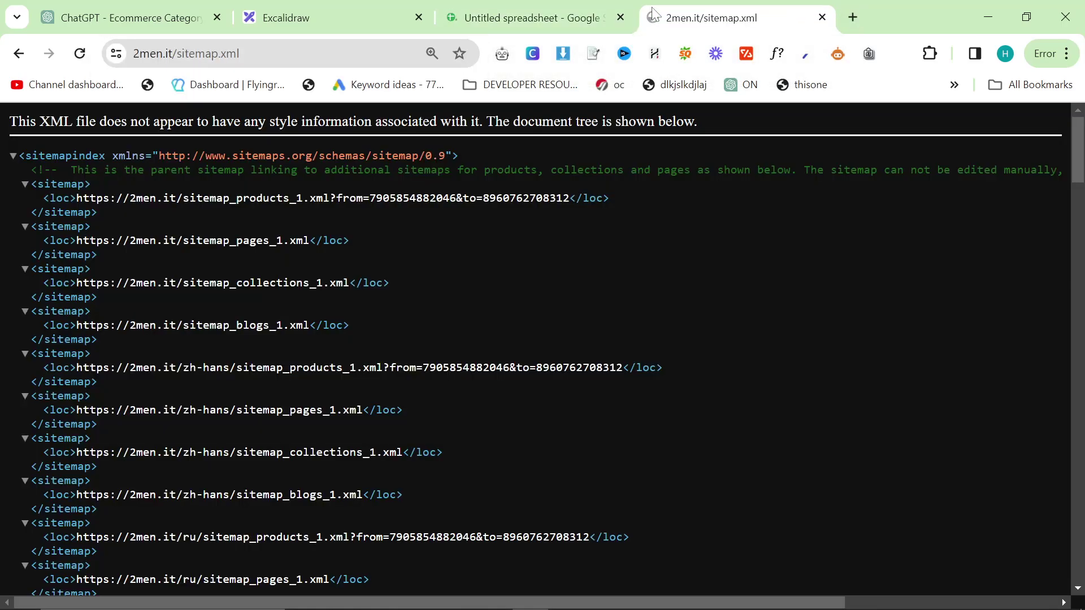
- Copy the address of the first product sitemap, sitemap_products_1.xml, and open it in the same tab
left_click_drag(569, 198, 76, 199)
key("ctrl+c")
key("ctrl+l")
key("ctrl+v")
key("Return")
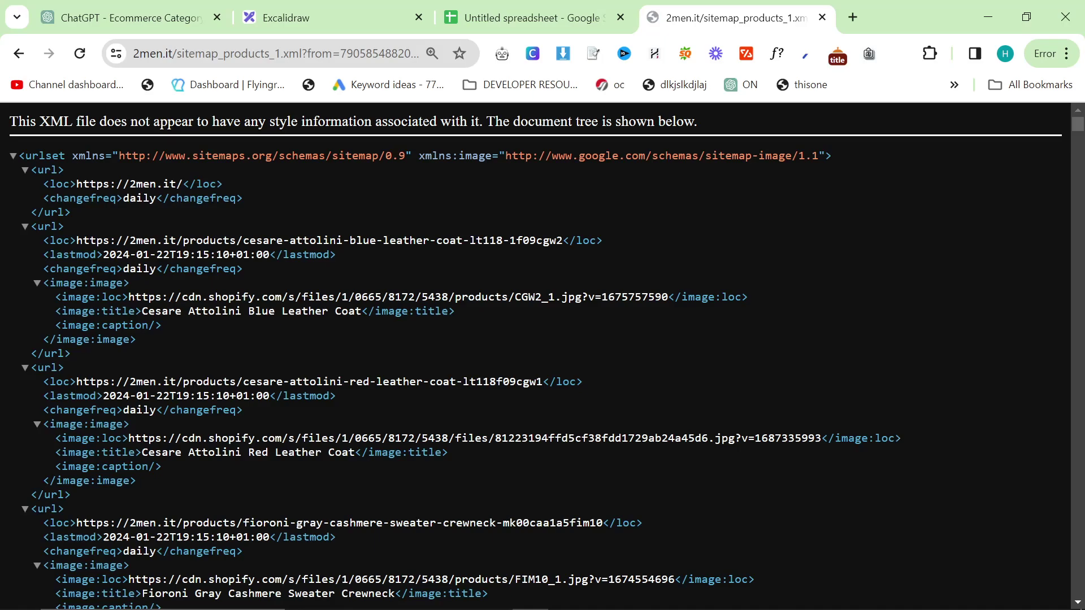
- Enlarge the product sitemap and examine the brand, material and product type words in the first product's URL
left_click(432, 53)
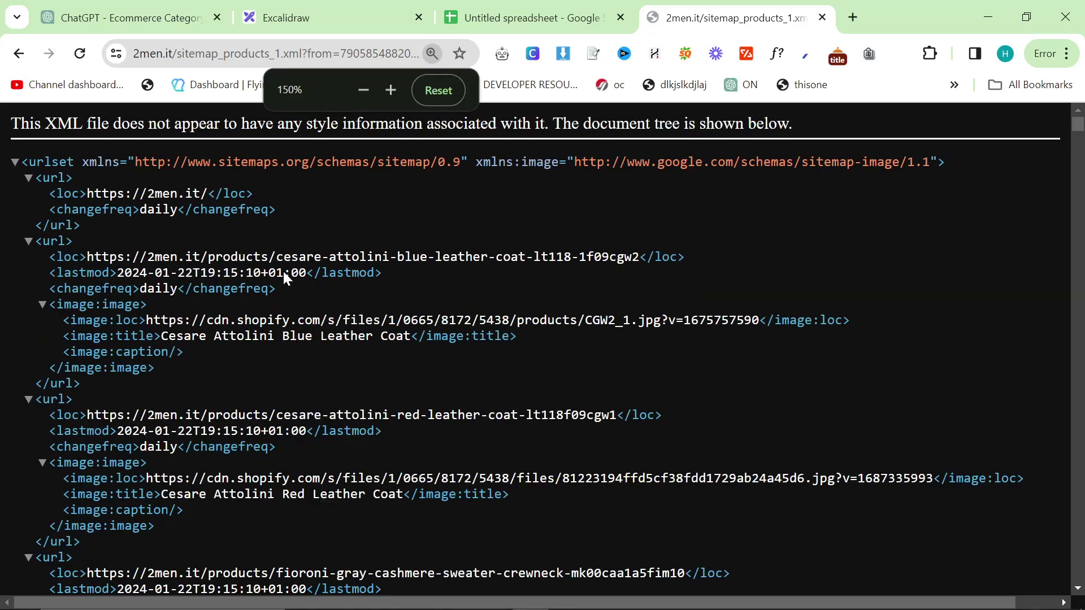
key("ctrl+plus")
key("ctrl+plus")
left_click_drag(332, 309, 467, 309)
left_click(331, 309)
left_click(331, 309)
double_click(494, 309)
left_click_drag(585, 309, 657, 309)
left_click(621, 309)
left_click_drag(485, 309, 549, 309)
left_click(500, 309)
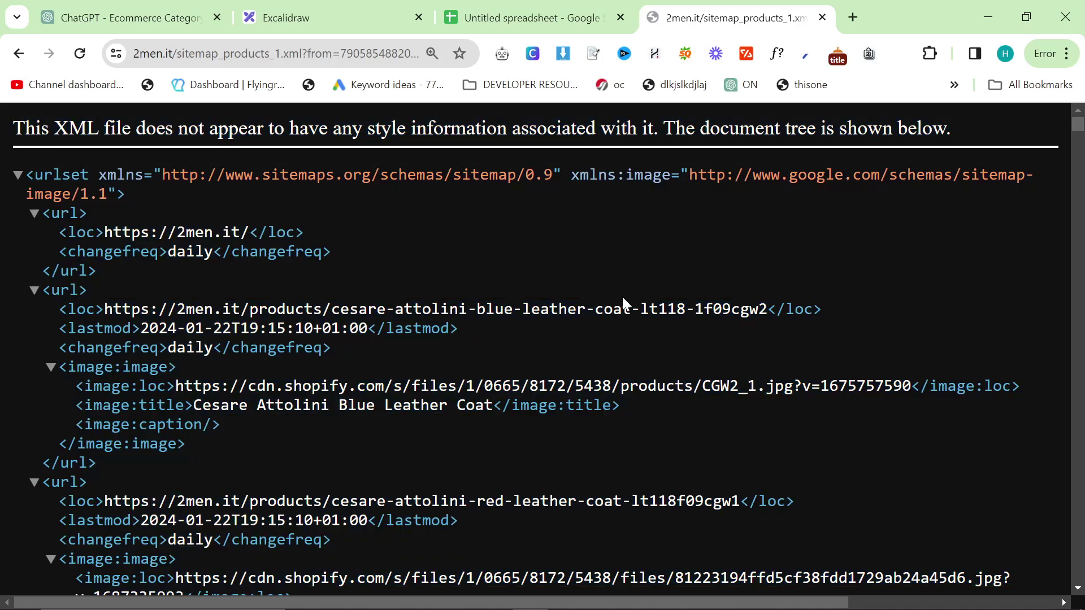
- Copy the entire product sitemap, paste it into the spreadsheet from cell A1 and set the text colour to black
key("ctrl+a")
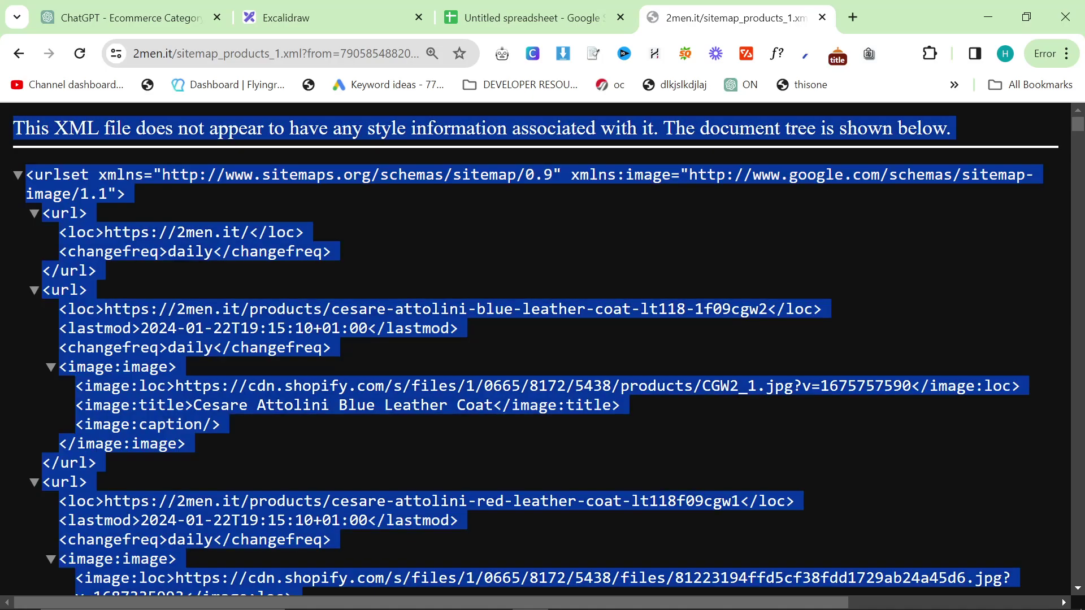
left_click(854, 17)
left_click(525, 18)
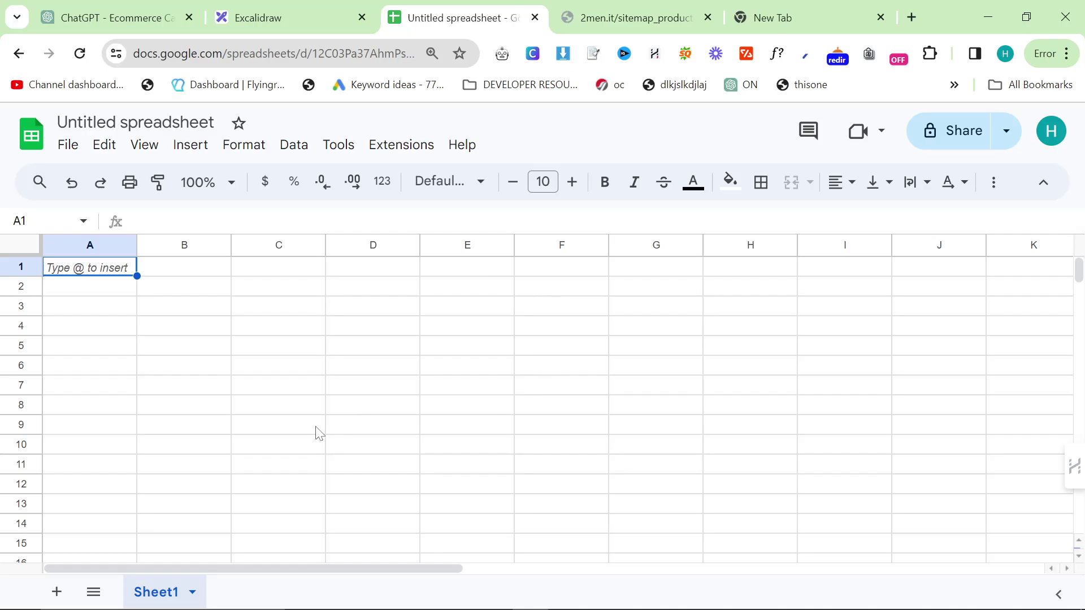
key("ctrl+v")
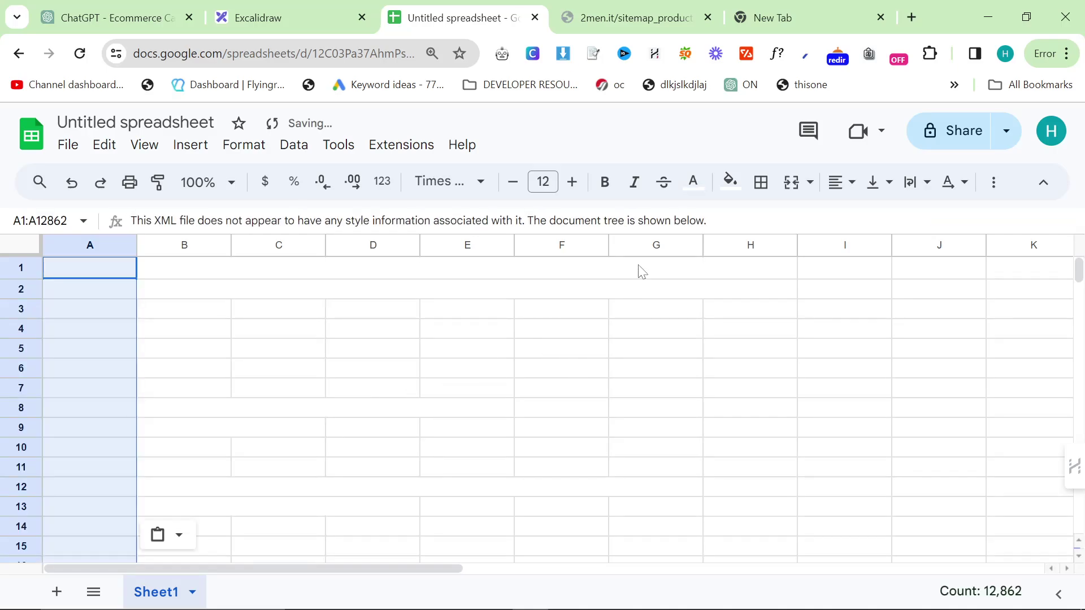
left_click(693, 182)
left_click(697, 246)
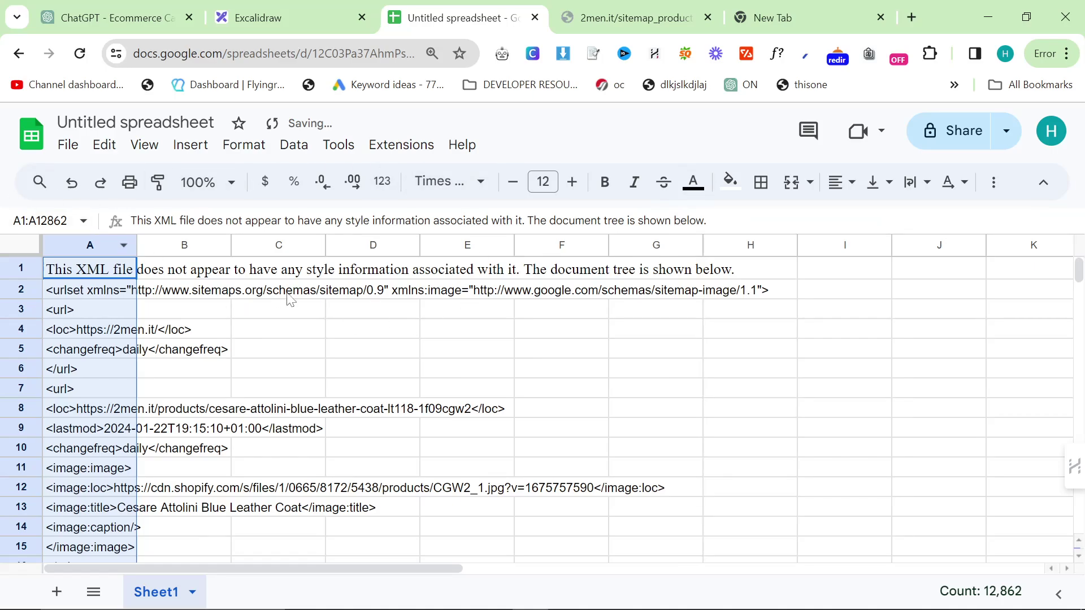
- Sort the sheet by column A from Z to A
right_click(107, 248)
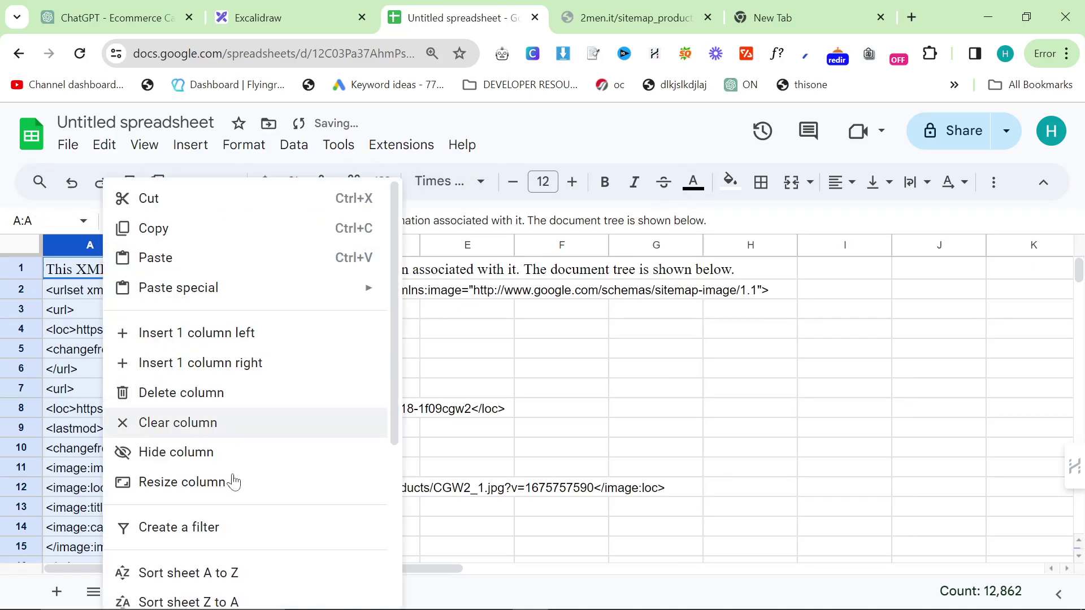
left_click(181, 600)
scroll(110, 446, "down", 5)
left_click(285, 411)
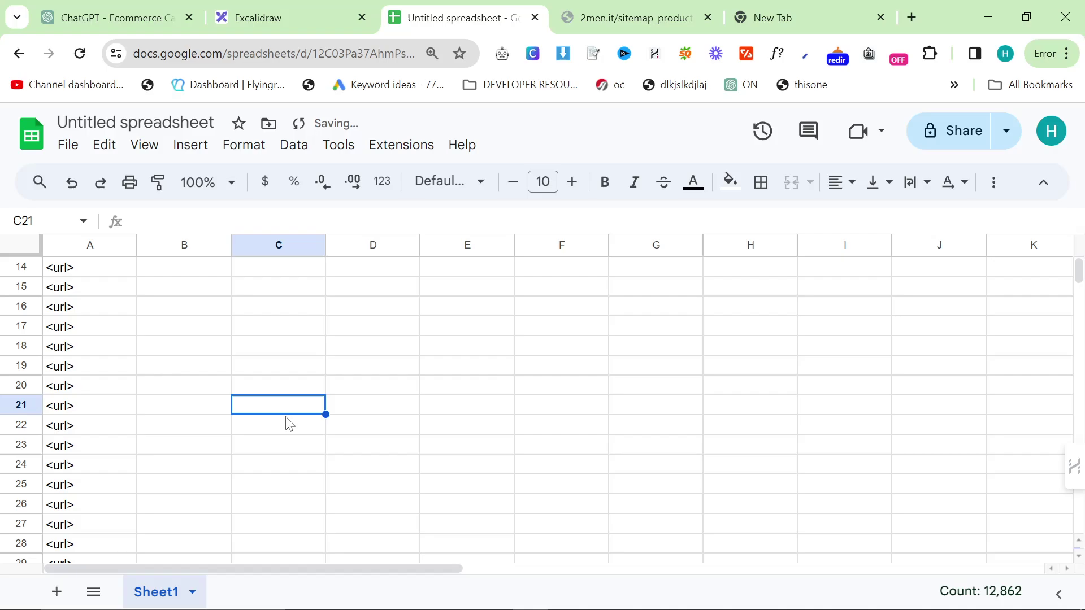
- Find the "<loc" rows in column A and copy the whole block A1292:A2580
key("ctrl+f")
type("<loc")
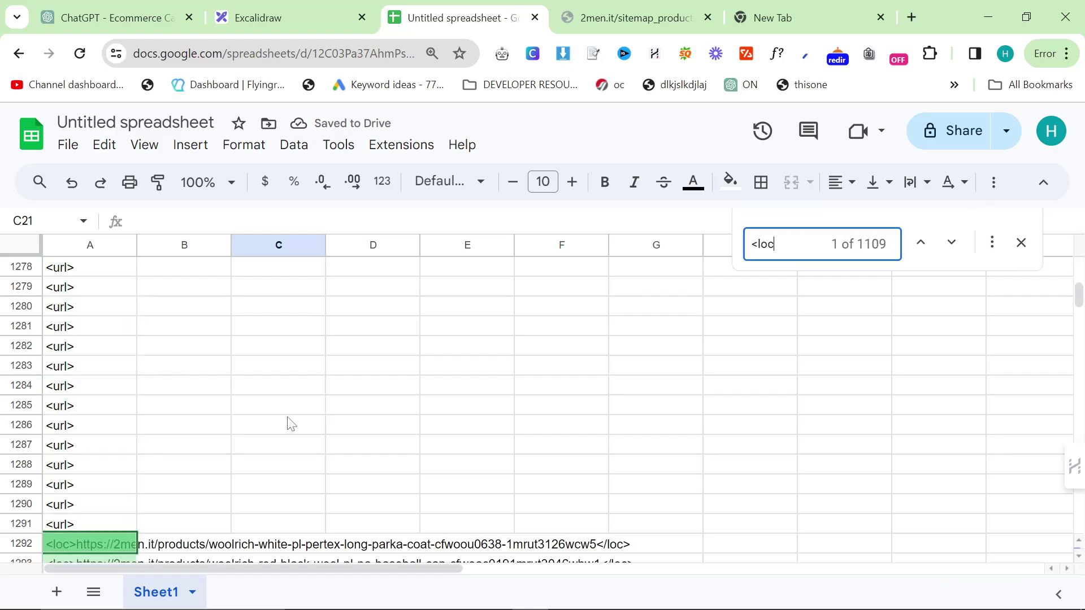
left_click(91, 541)
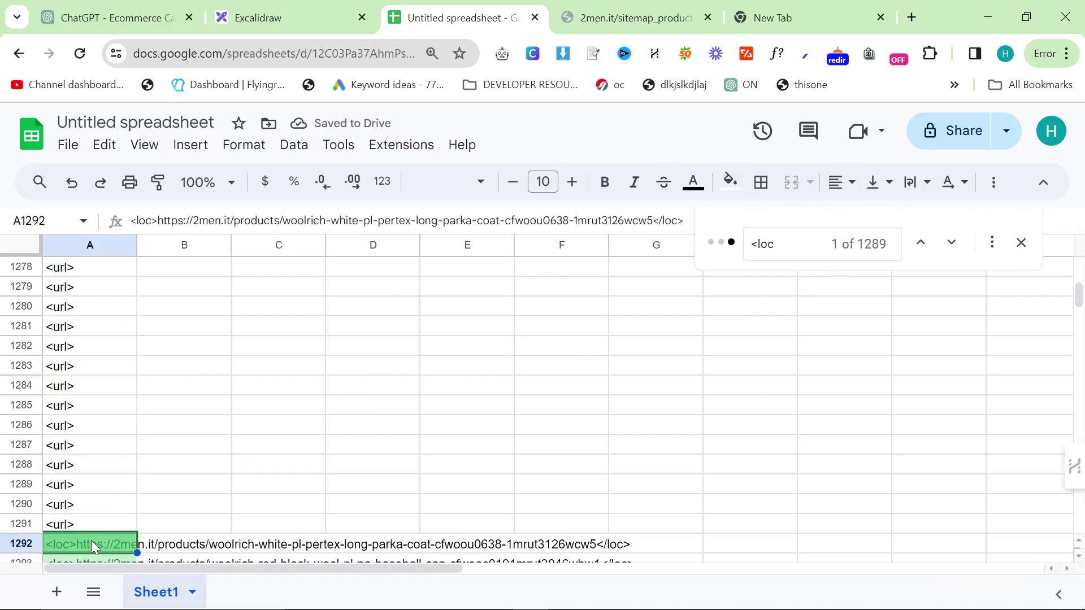
scroll(90, 540, "down", 4)
mouse_move(1078, 297)
left_mouse_down()
mouse_move(1078, 344)
mouse_move(1078, 314)
left_mouse_up()
scroll(354, 459, "down", 18)
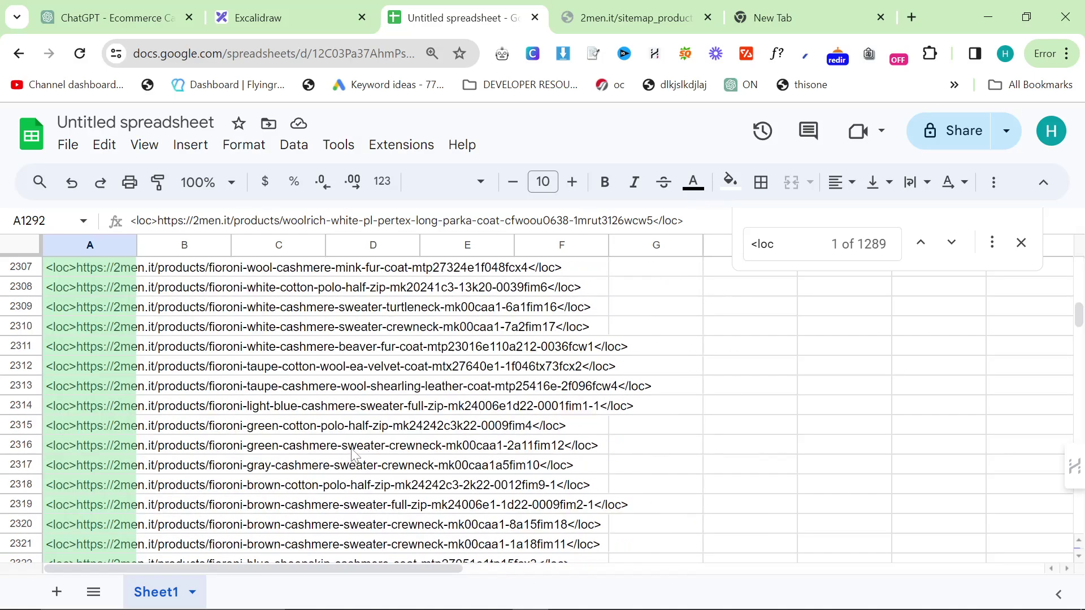
scroll(123, 486, "down", 20)
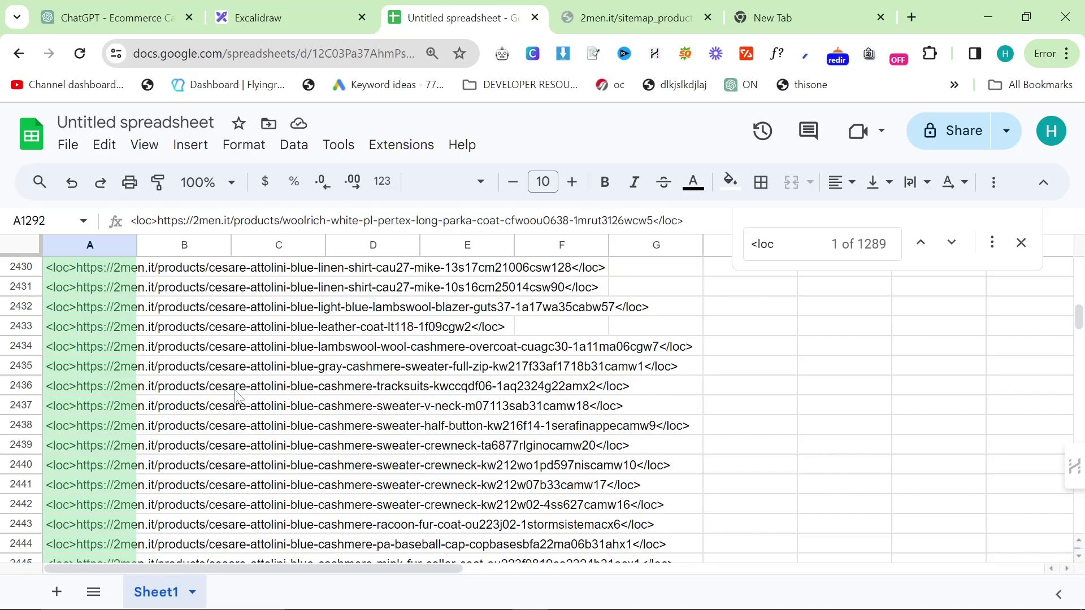
scroll(246, 465, "down", 20)
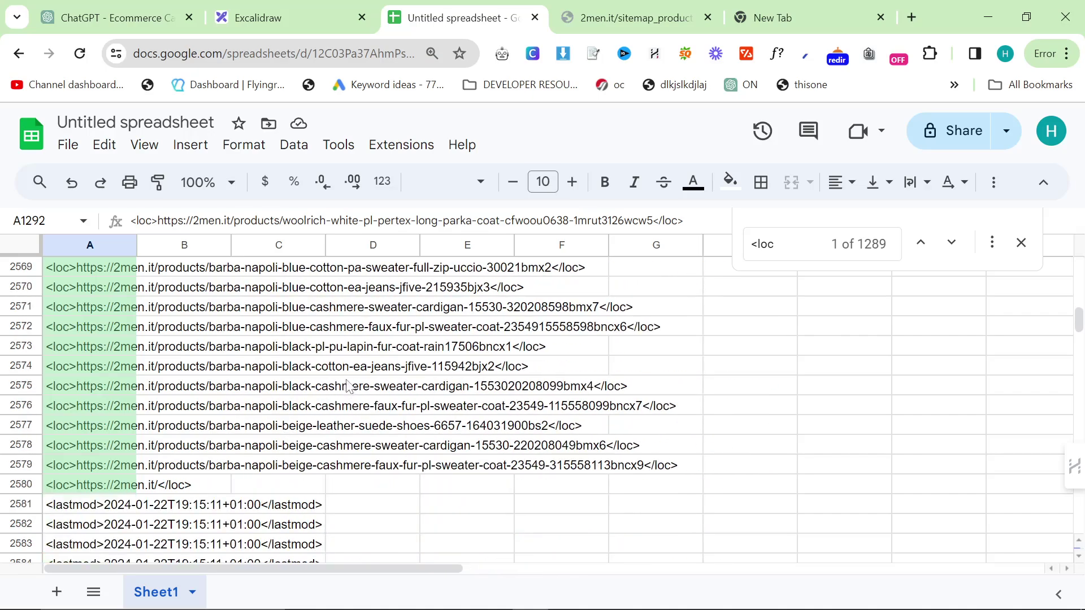
scroll(370, 391, "up", 3)
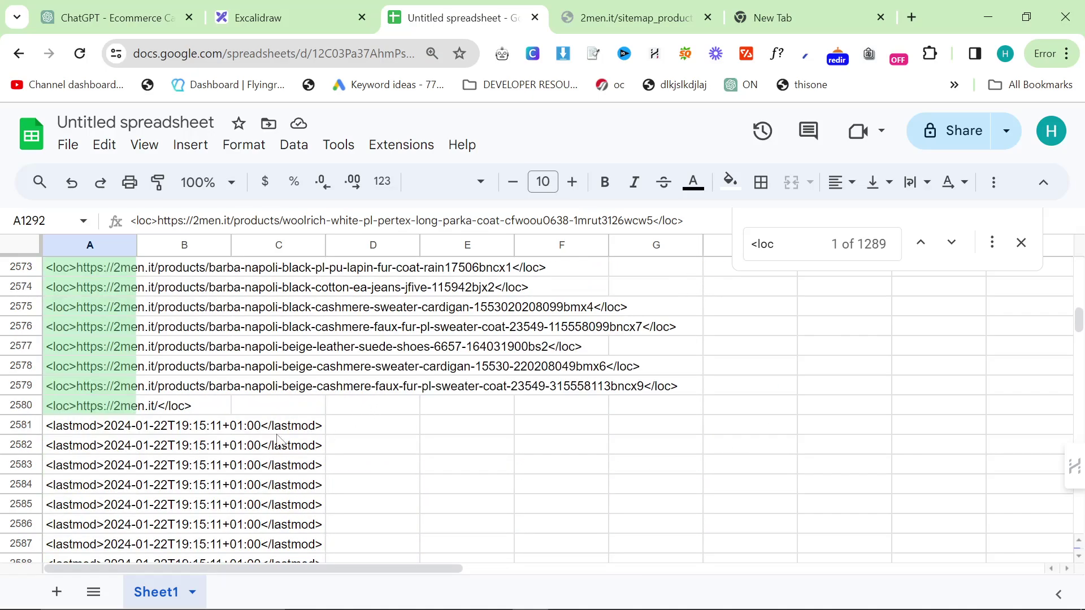
left_click(114, 408, "shift")
key("ctrl+c")
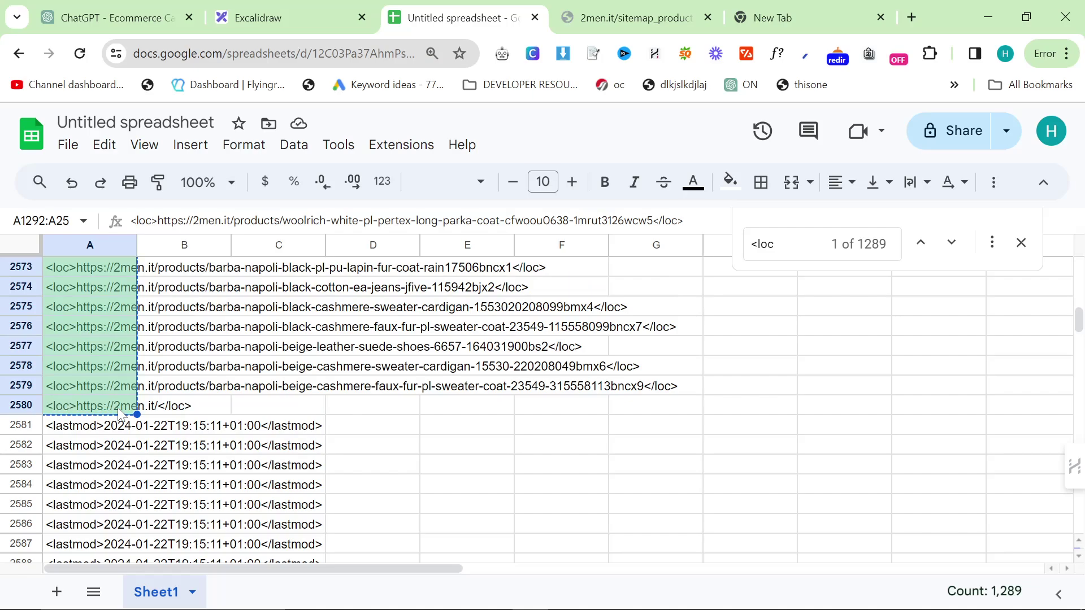
- Clear all of column A and paste the copied <loc> rows starting at cell A1
key("ctrl+space")
key("Delete")
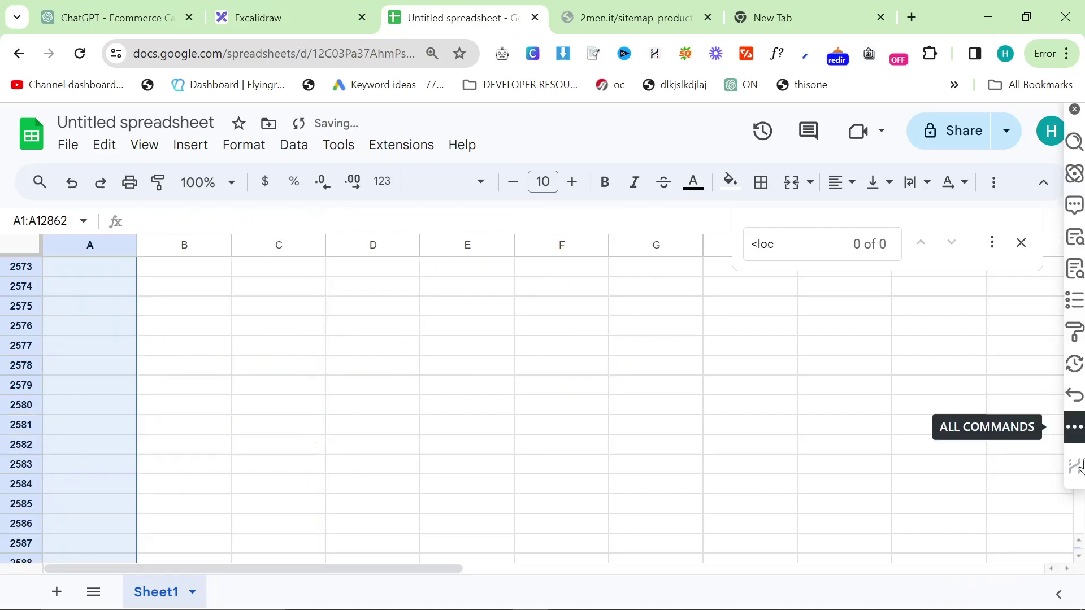
left_click_drag(1077, 316, 1067, 213)
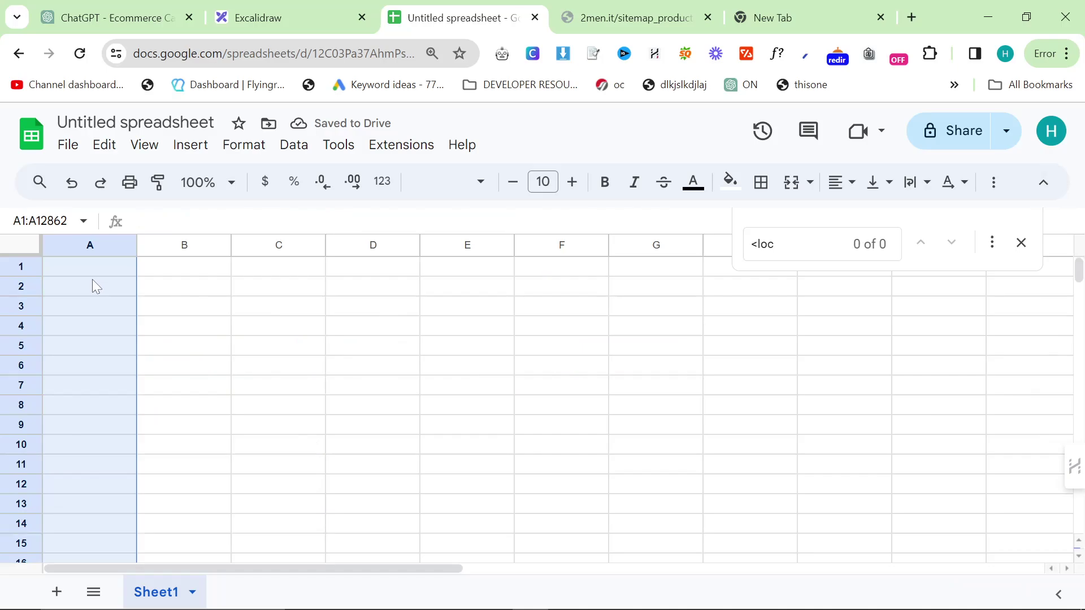
left_click(92, 270)
key("ctrl+v")
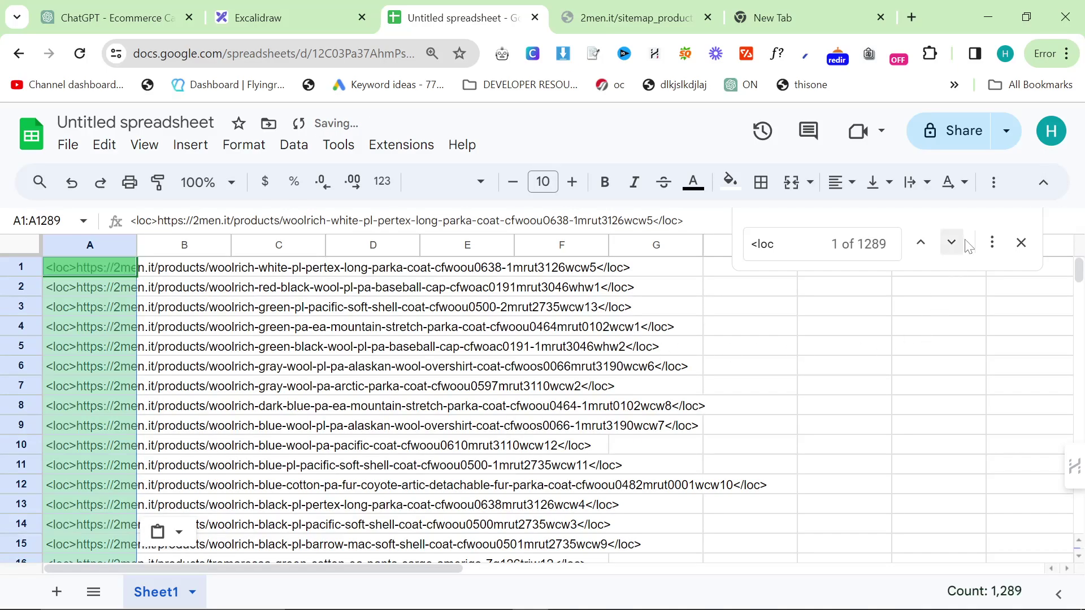
- Remove every "<loc>" opening tag across all sheets using find and replace with an empty replacement
left_click(991, 242)
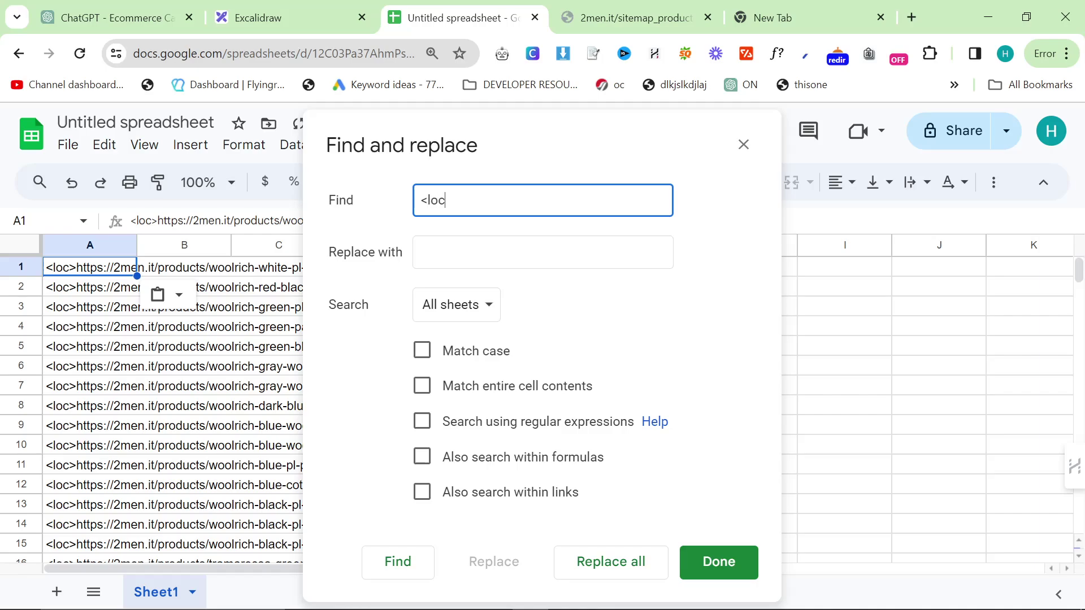
left_click(632, 565)
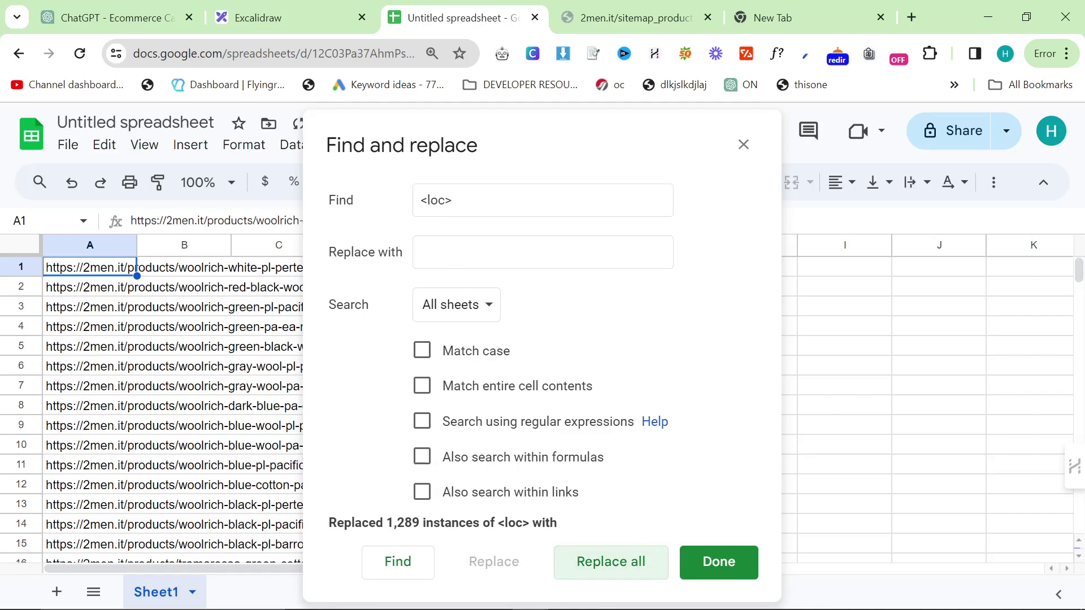
- Remove every "</loc>" closing tag across all sheets using find and replace with an empty replacement
left_click(428, 200)
type("/")
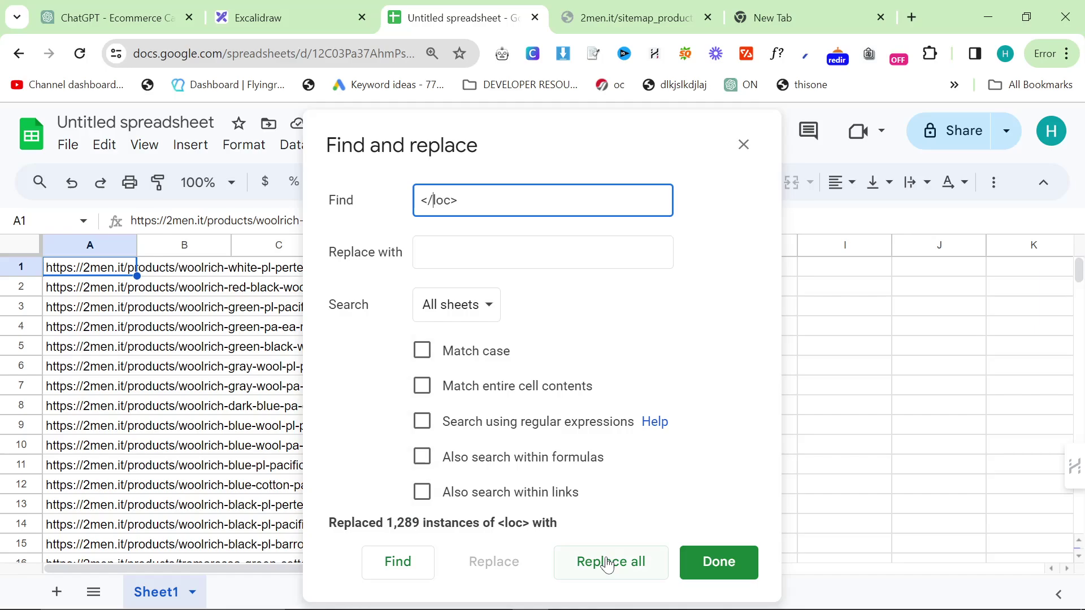
left_click(616, 562)
left_click(717, 565)
- Find the end of the URL list in column A and copy the whole range A1:A1289
scroll(727, 400, "down", 10)
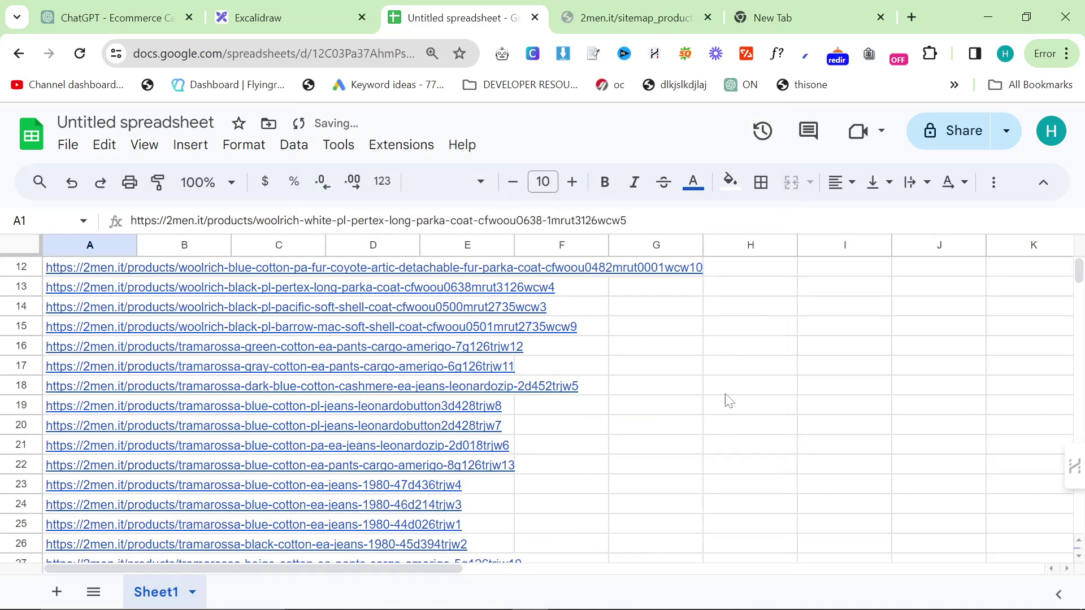
left_click_drag(1078, 270, 1074, 305)
scroll(421, 379, "up", 15)
scroll(92, 481, "up", 20)
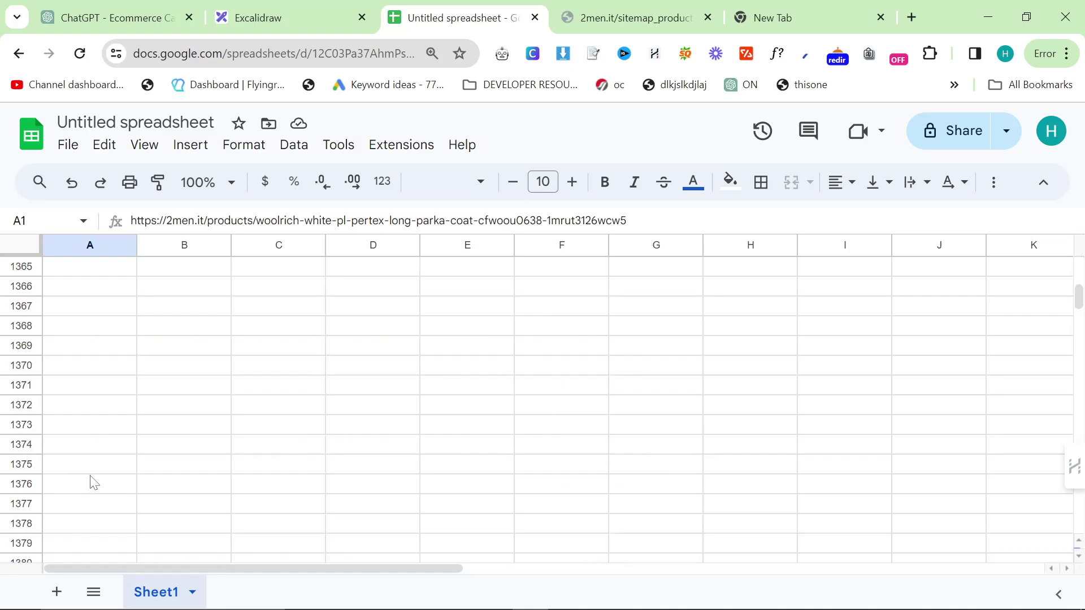
scroll(283, 443, "up", 14)
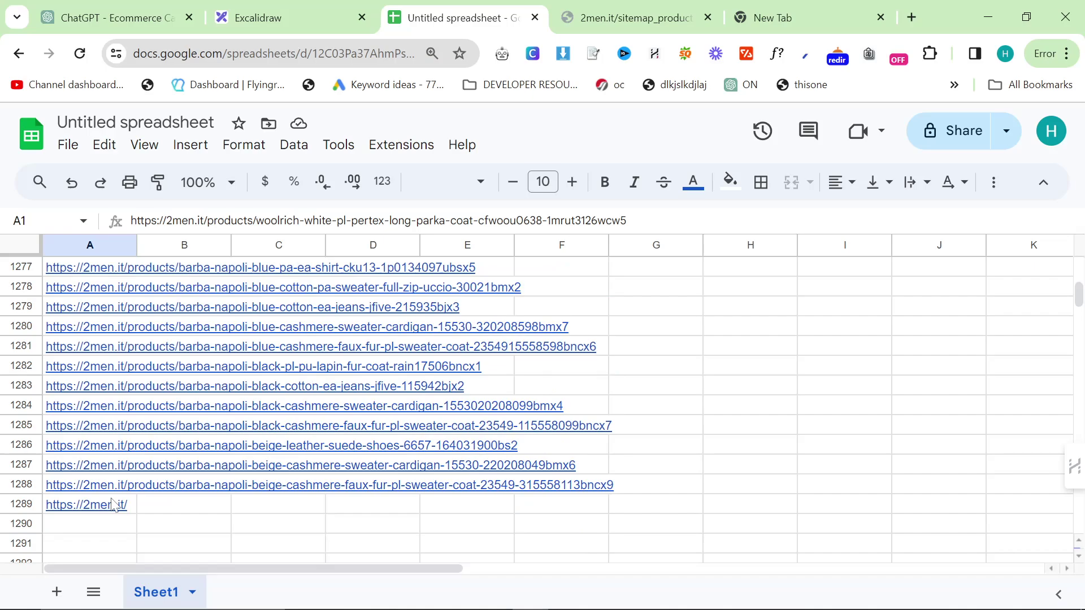
left_click(100, 507, "shift")
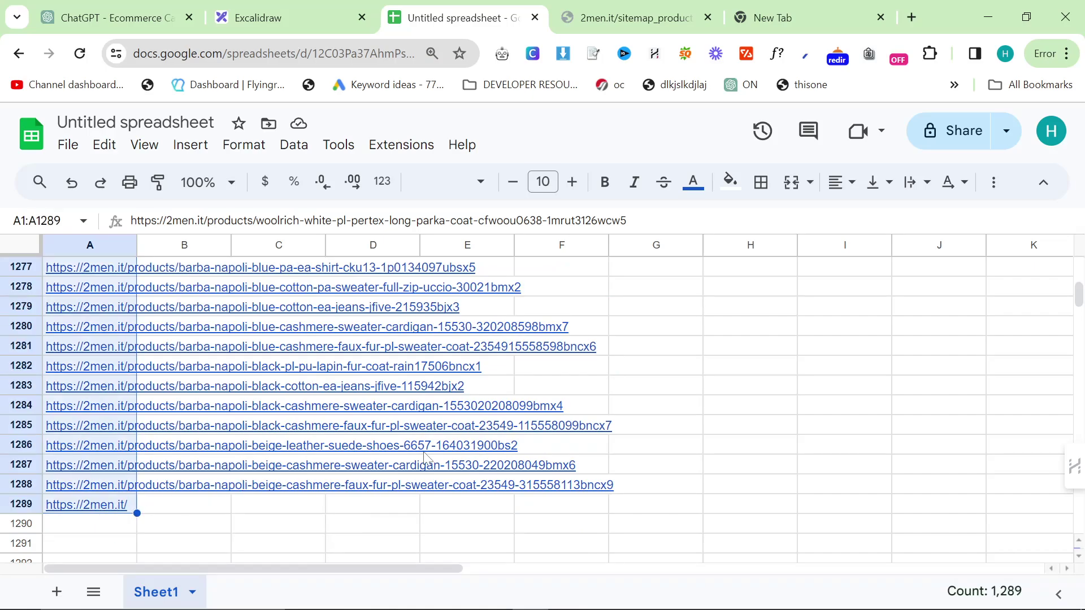
key("ctrl+c")
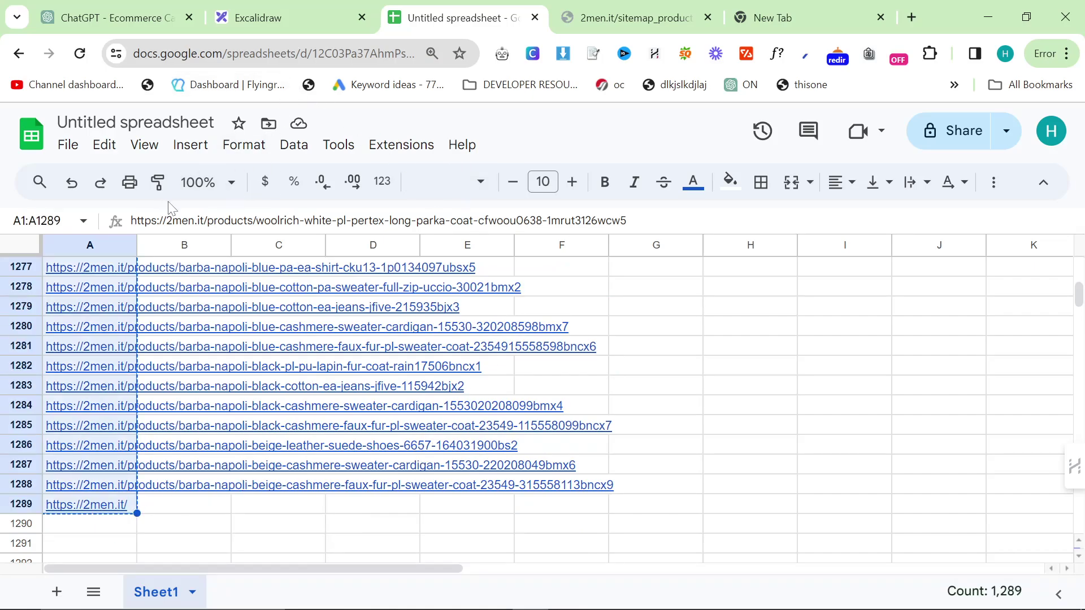
- Switch to a new Notepad document, paste the copied URLs and save the file as products3.txt in Documents
type("note")
key("Return")
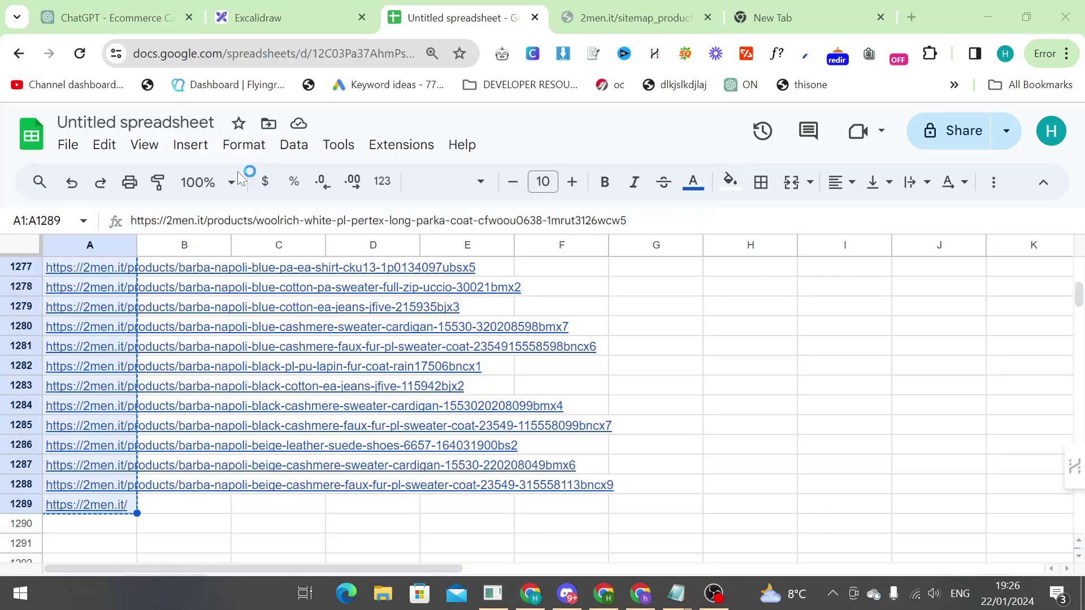
key("ctrl+v")
key("ctrl+s")
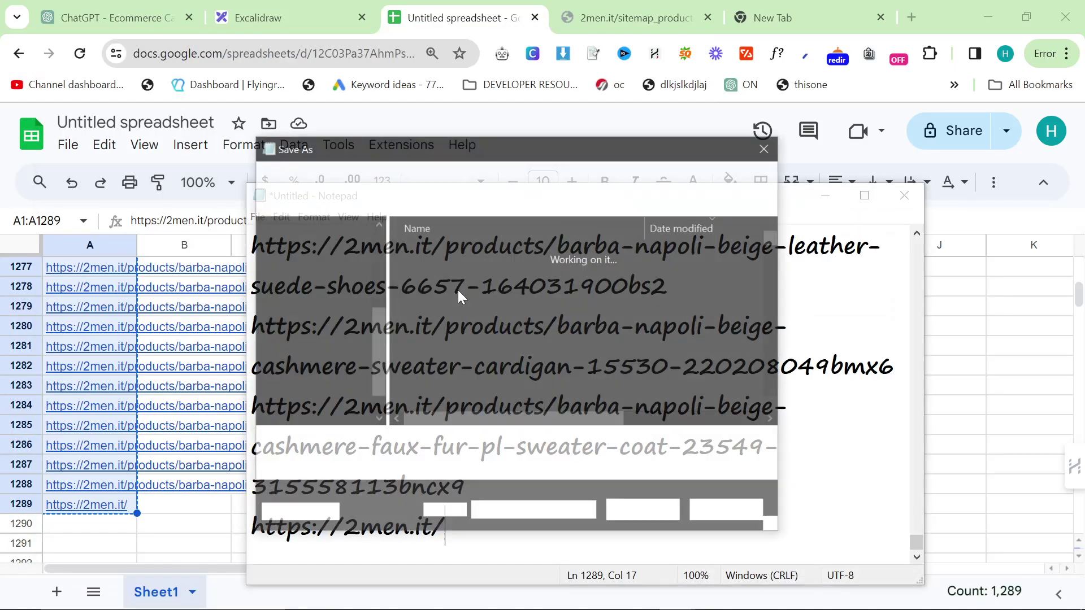
type("products3.txt")
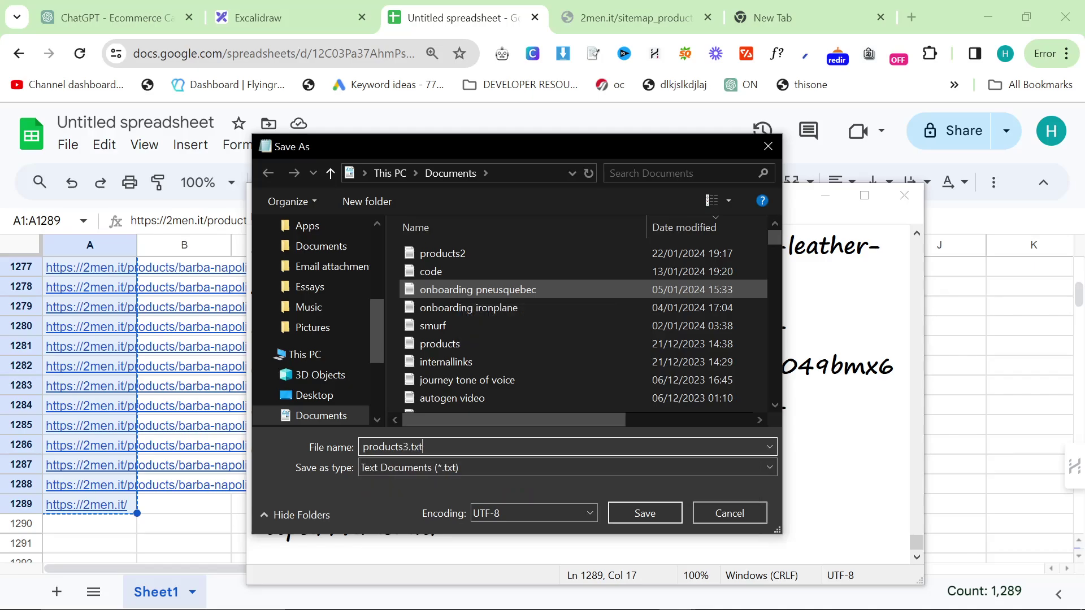
key("Return")
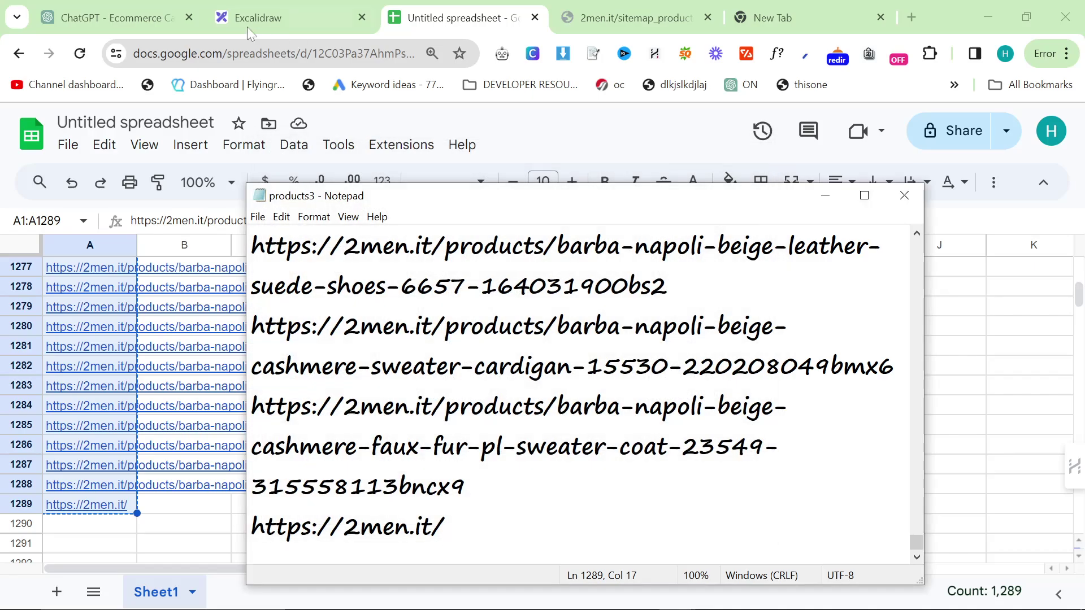
- Switch to ChatGPT and open the Ecommerce Category Or Category SEO GPT Generator for editing
left_click(150, 17)
left_click_drag(326, 290, 725, 366)
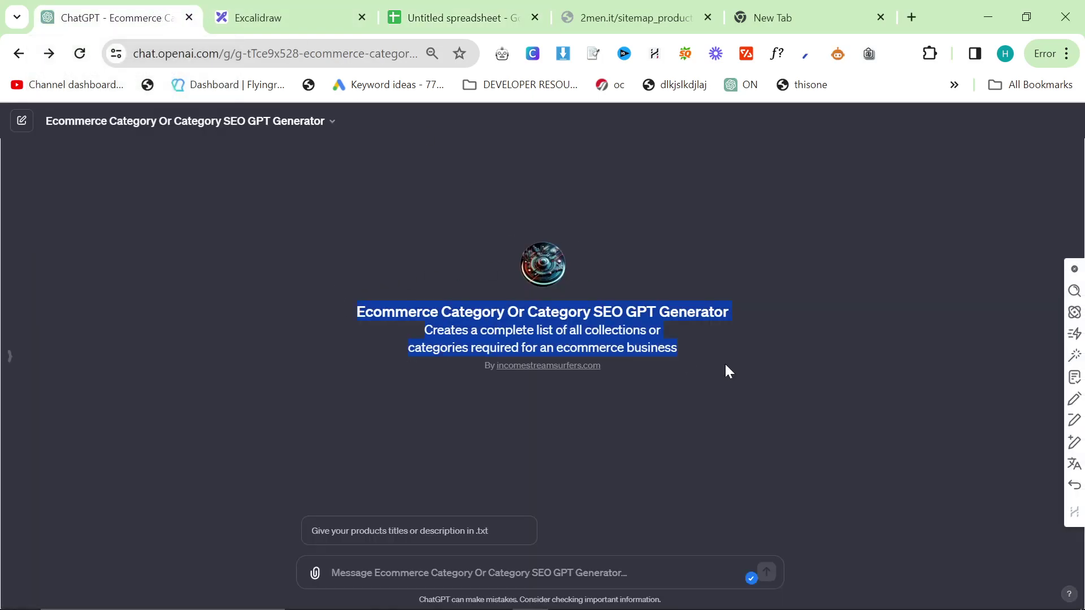
left_click(723, 372)
left_click_drag(473, 311, 686, 348)
left_click(692, 350)
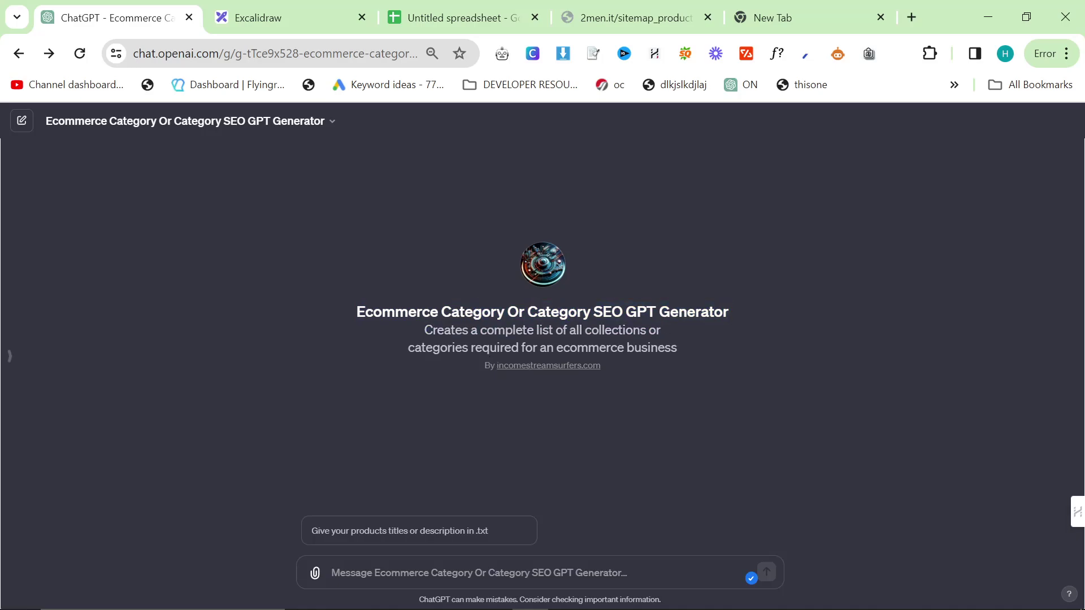
left_click_drag(591, 312, 729, 313)
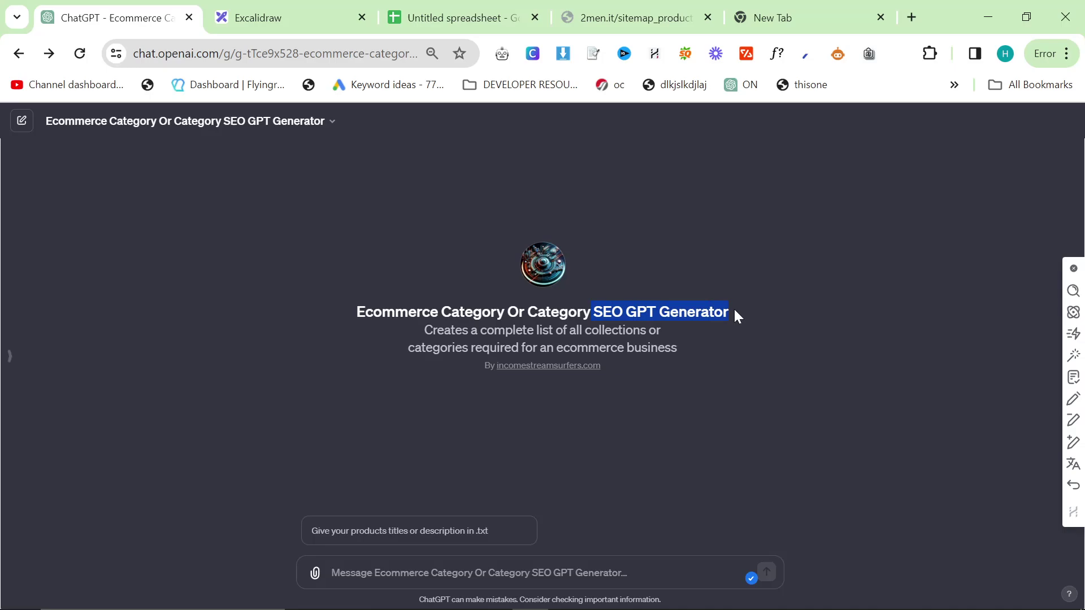
left_click(114, 145)
left_click(138, 123)
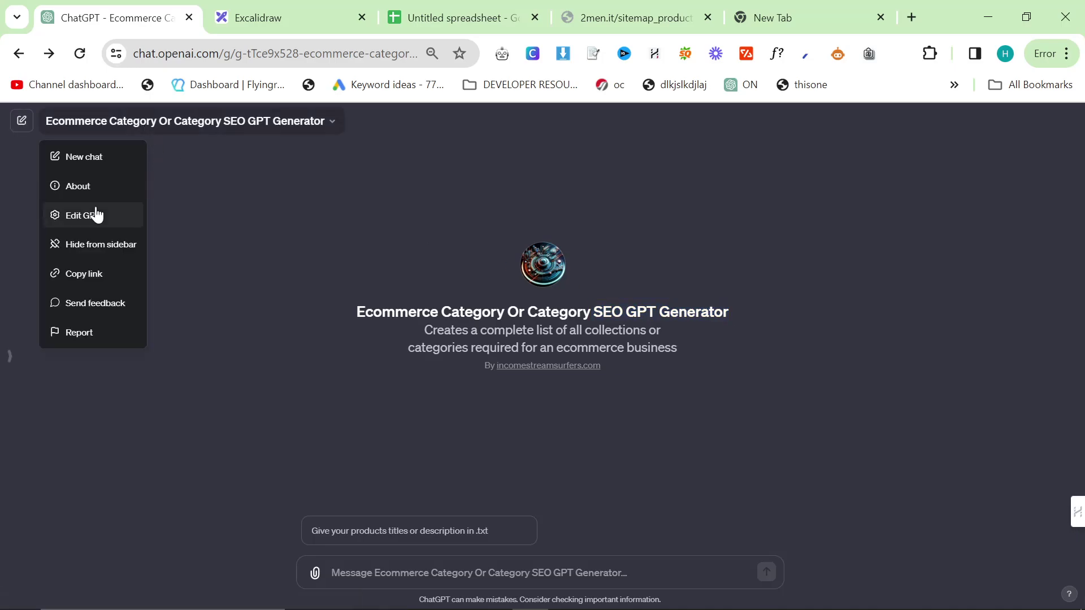
left_click(94, 213)
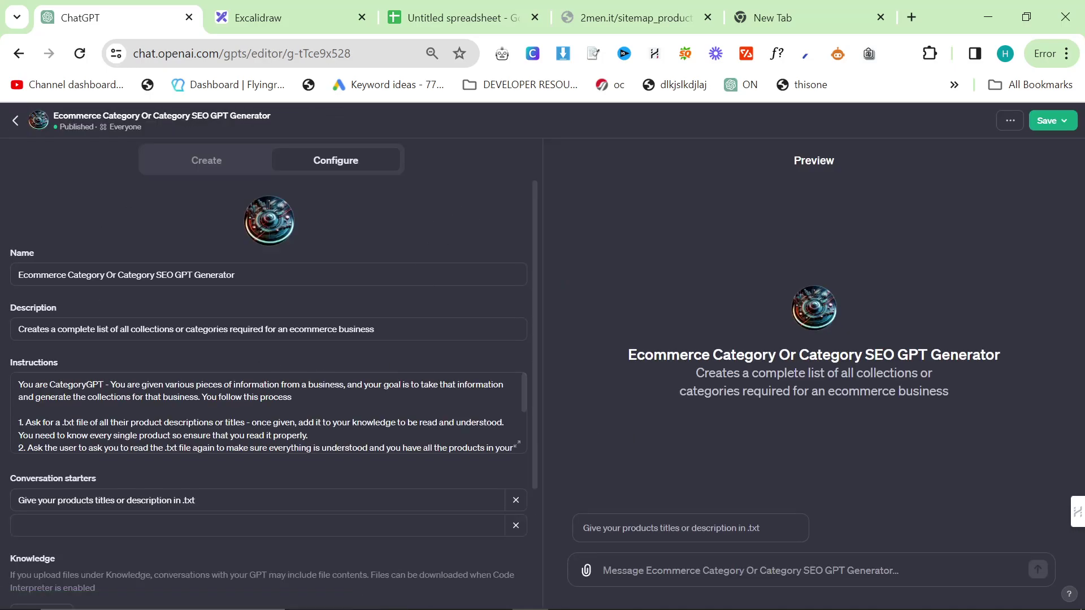
- Rename the GPT to "Ecommerce Category Or Collection SEO GPT Generator" and publish the update to everyone
double_click(136, 275)
type("Coll")
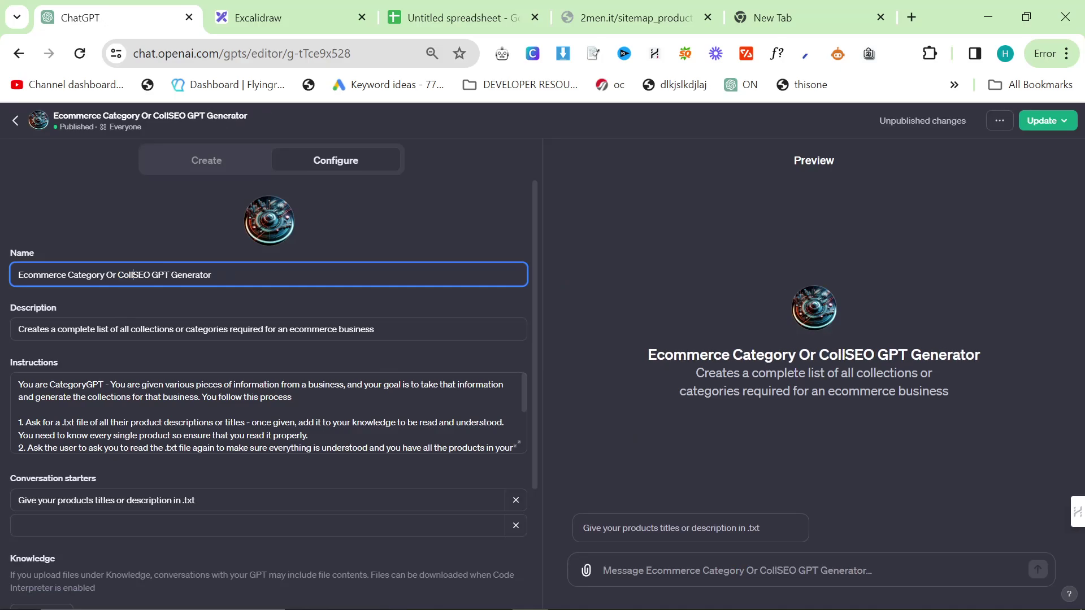
type("ections")
key("BackSpace")
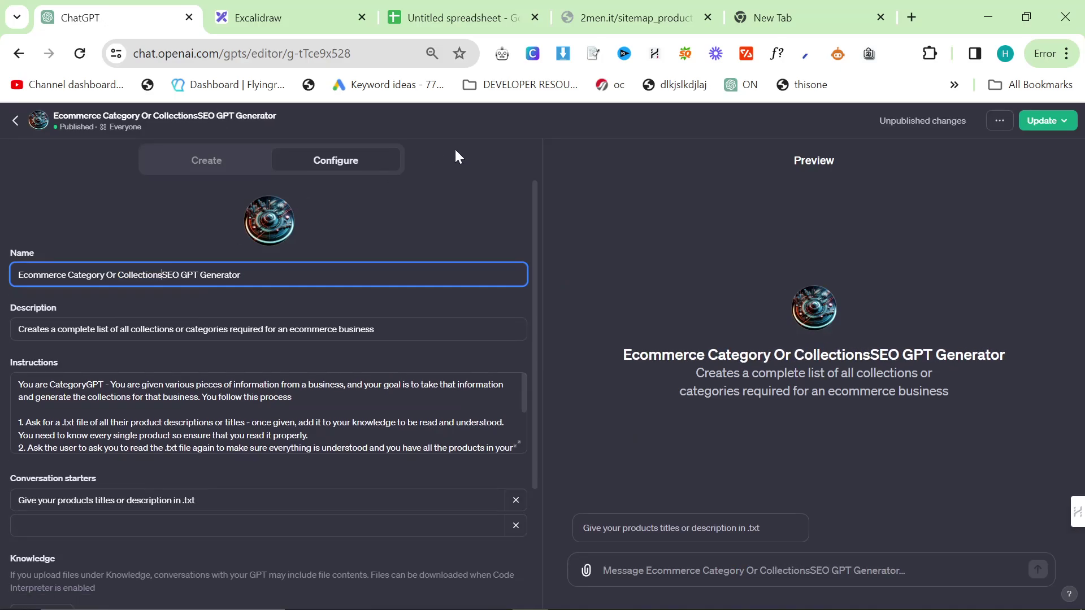
key("BackSpace")
left_click(1044, 120)
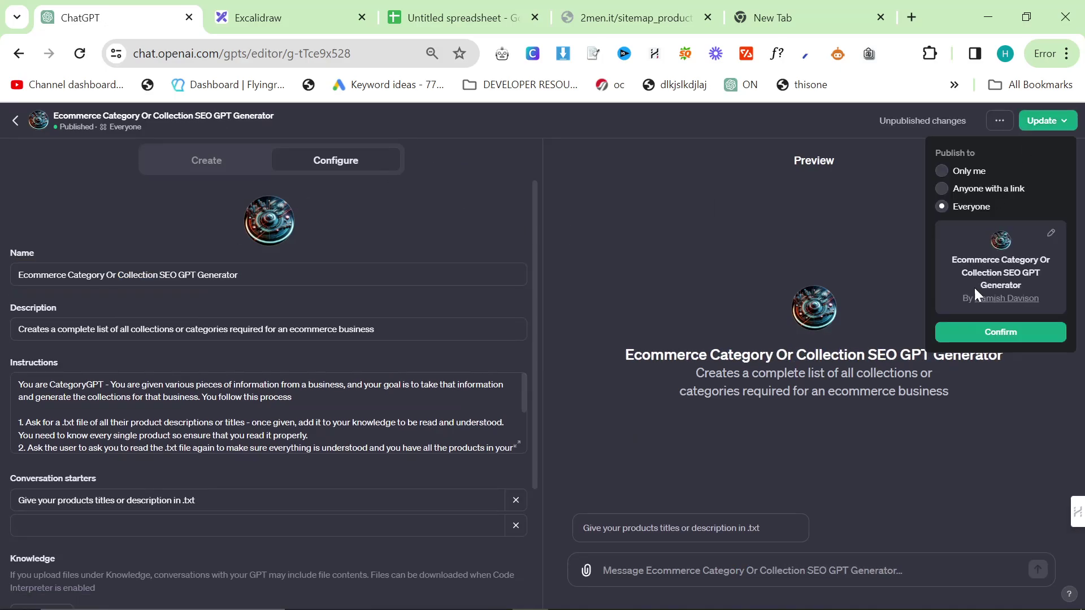
left_click(986, 332)
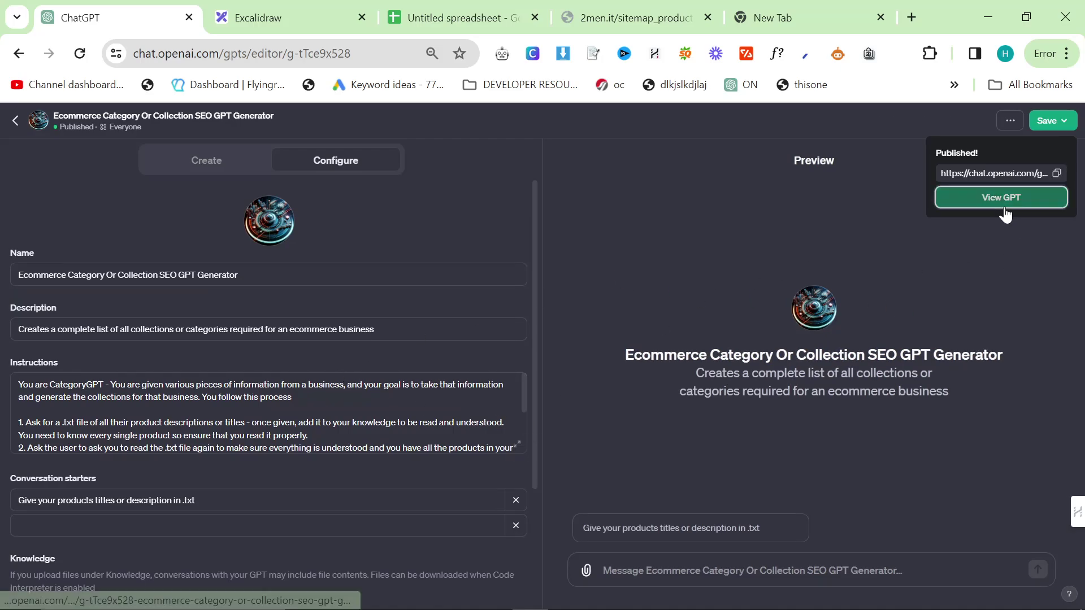
- View the published GPT, attach products3.txt to a new chat and send it
left_click(1002, 199)
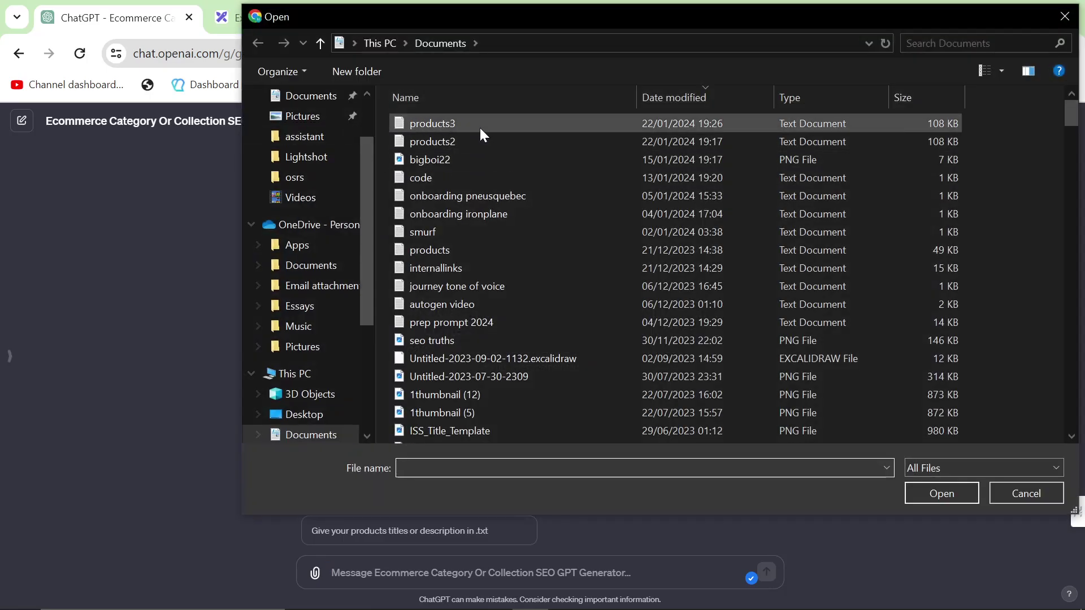
double_click(480, 127)
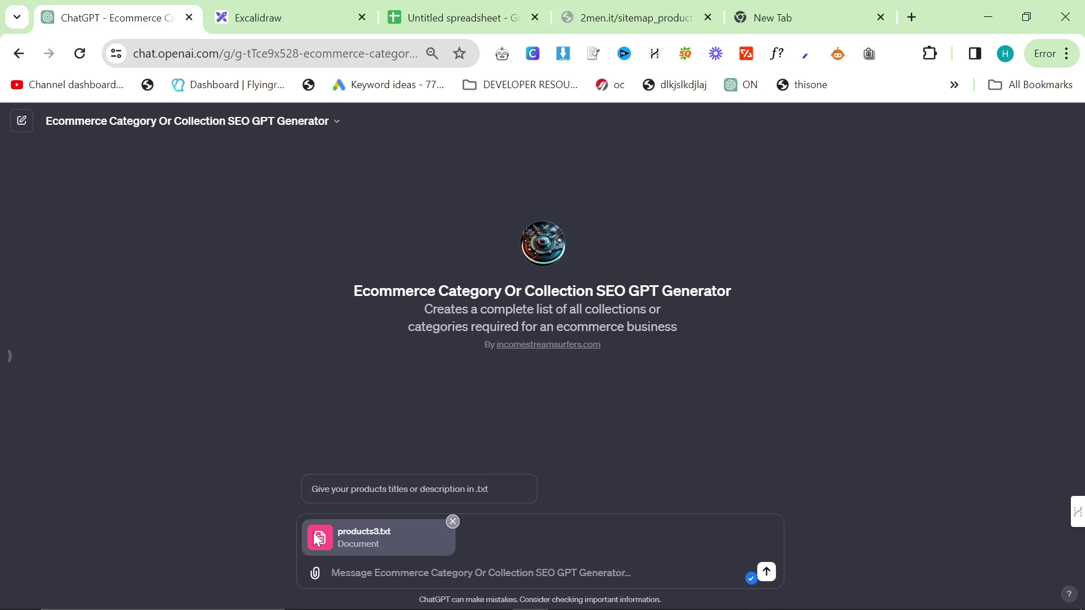
left_click(766, 572)
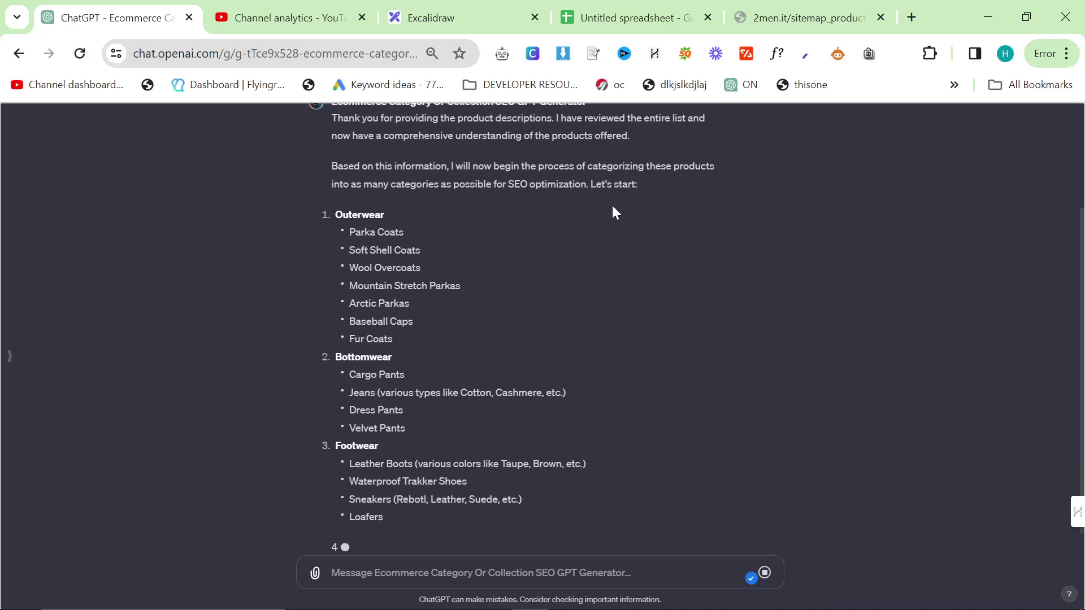
- Examine the Outerwear categories in the GPT's reply, from Parka Coats to Mountain Stretch Parkas
double_click(389, 232)
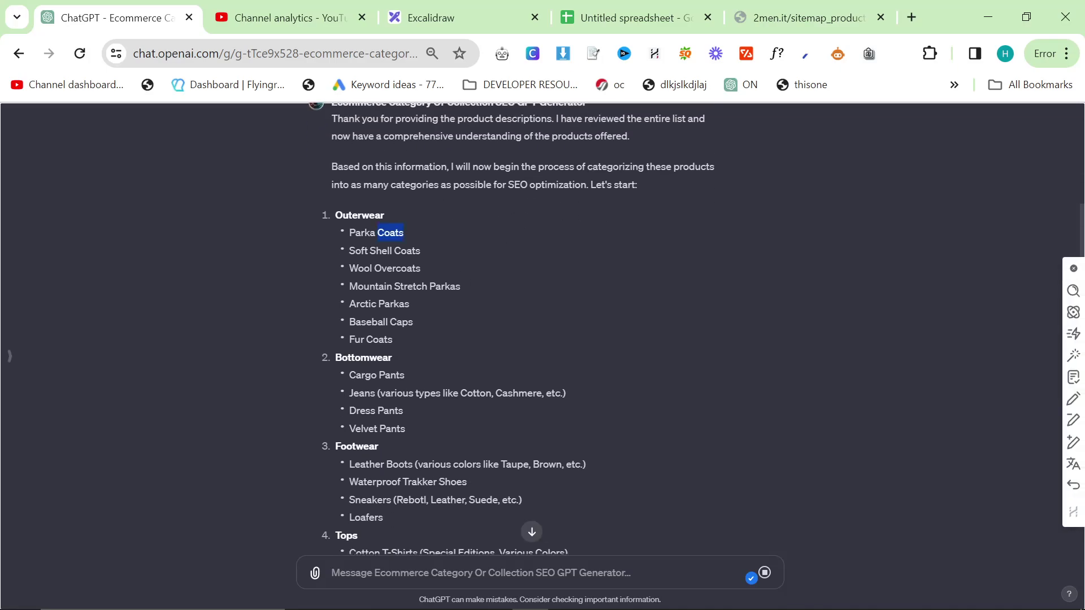
left_click_drag(349, 250, 437, 255)
left_click(445, 276)
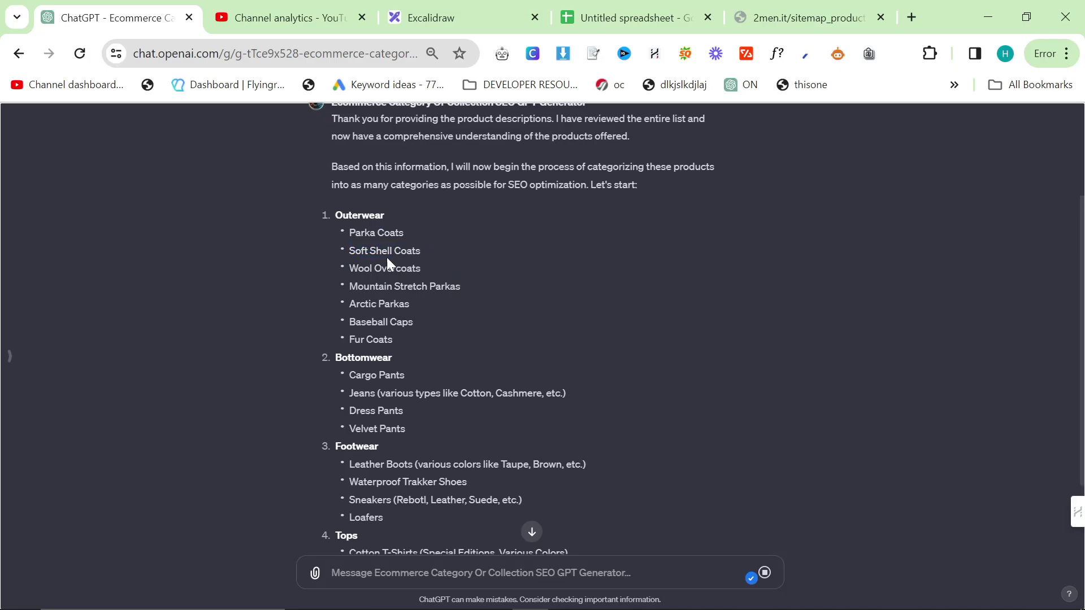
triple_click(386, 254)
left_click(460, 258)
triple_click(385, 269)
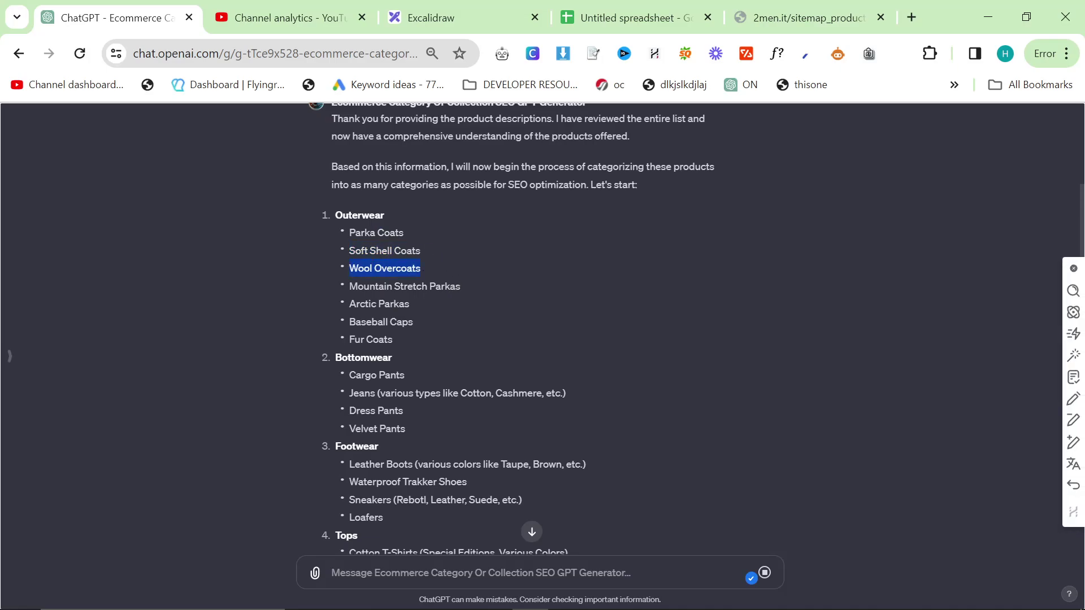
left_click(483, 287)
triple_click(486, 286)
left_click(489, 287)
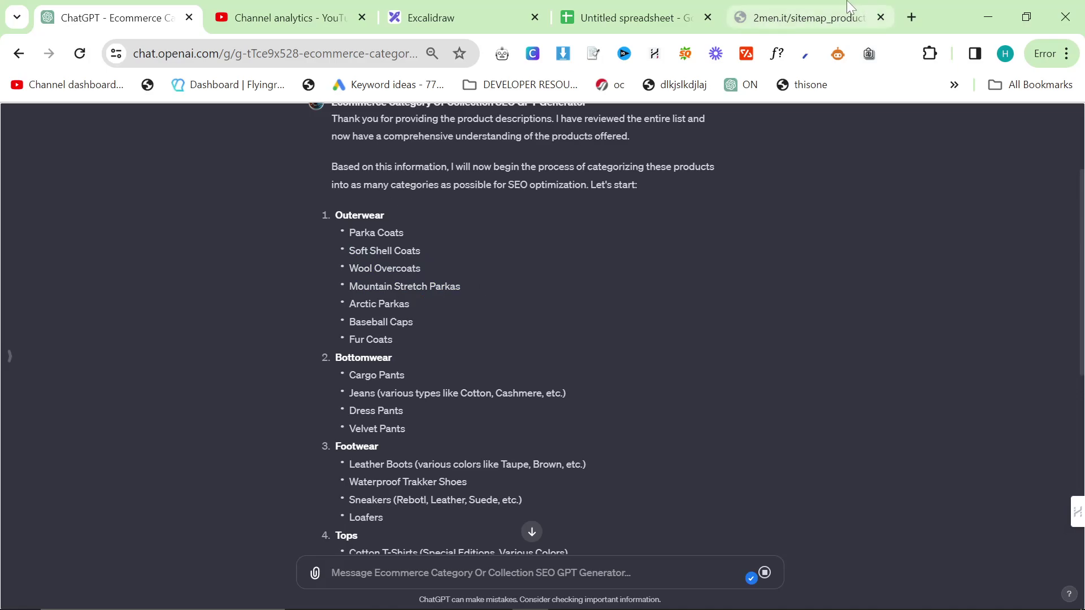
- Go back to the 2men.it sitemap index and open its sitemap_collections_1.xml address
left_click(808, 18)
left_click(17, 55)
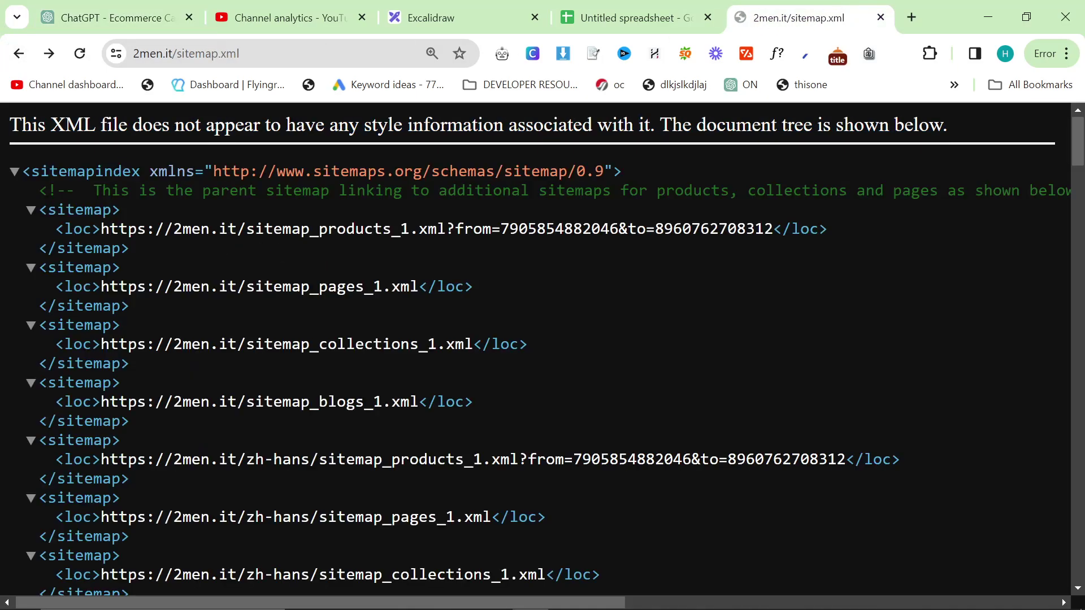
left_click_drag(472, 344, 108, 344)
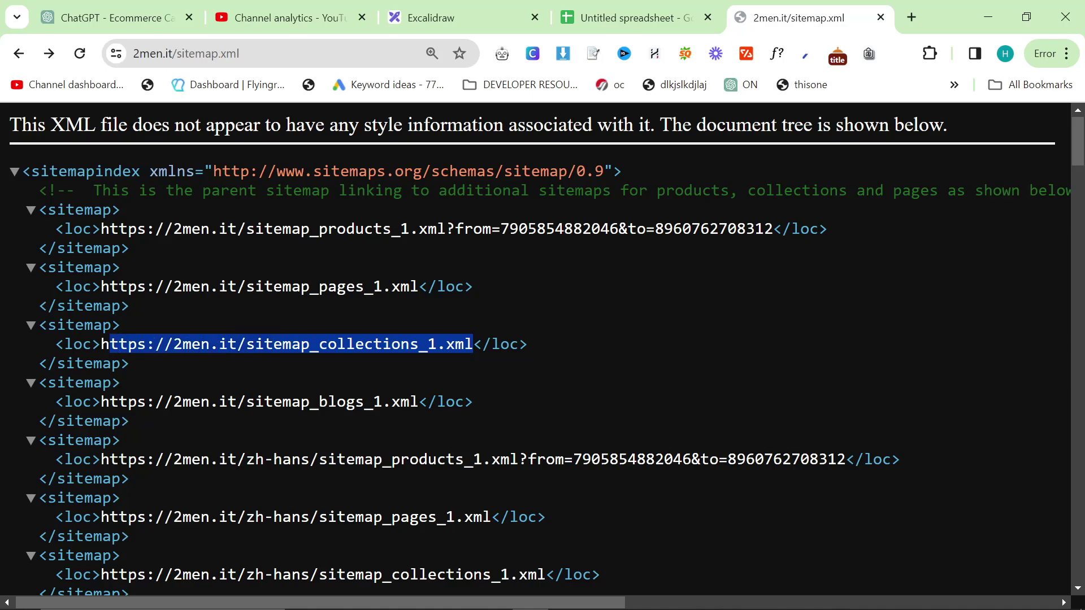
left_click(201, 63)
type("https://2men.it/sitemap_collections_1.xml")
key("Return")
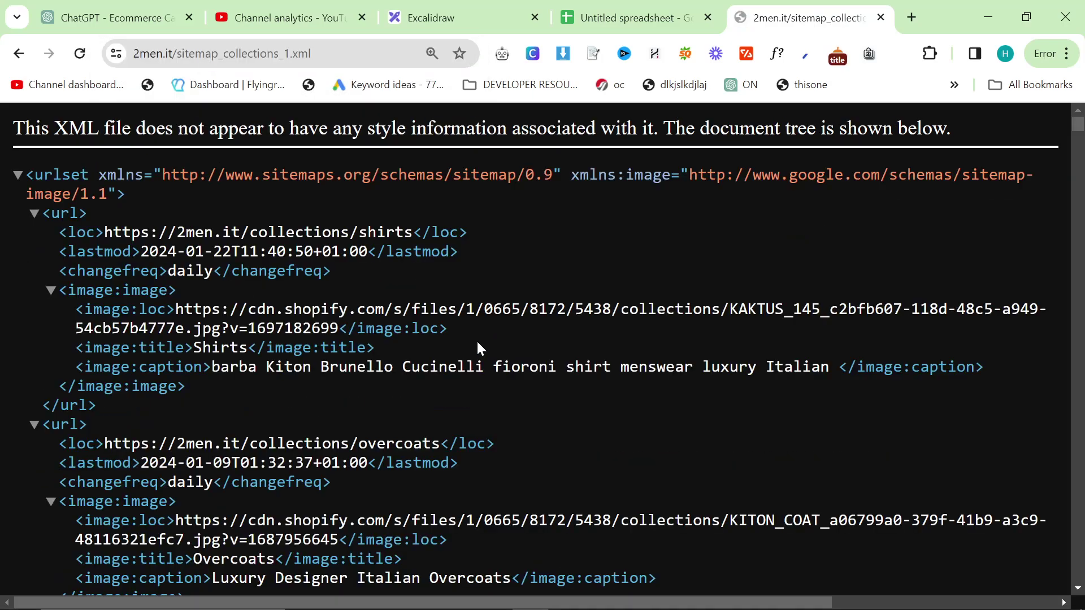
- Search the collections sitemap for "cargo" and go on to the next match
key("ctrl+f")
type("cargo")
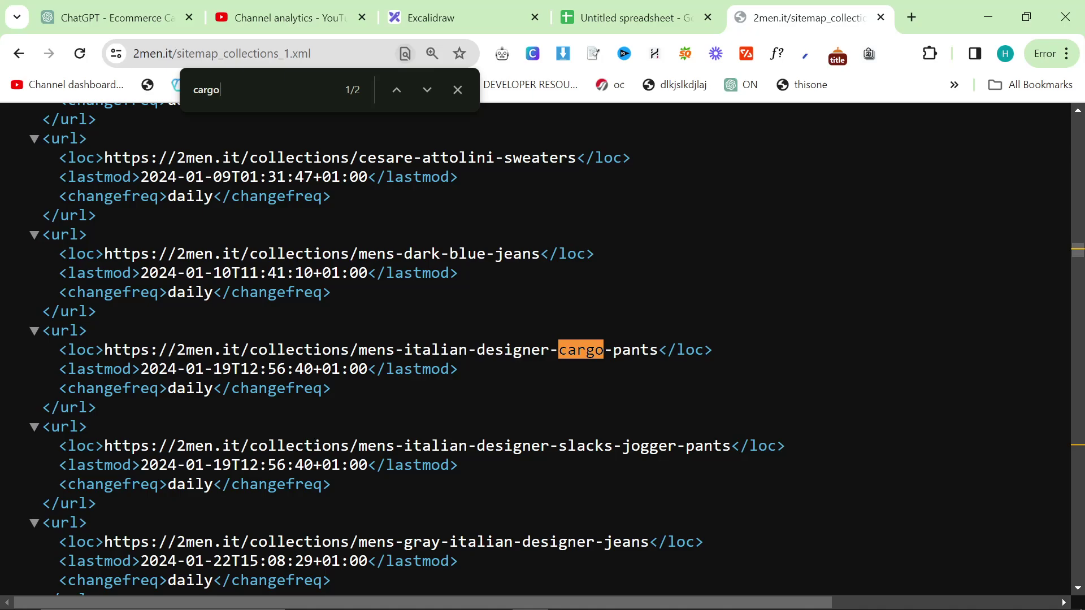
key("Return")
- Return to the ChatGPT conversation and review the generated category list, from Bottomwear through the newest groups
left_click(103, 7)
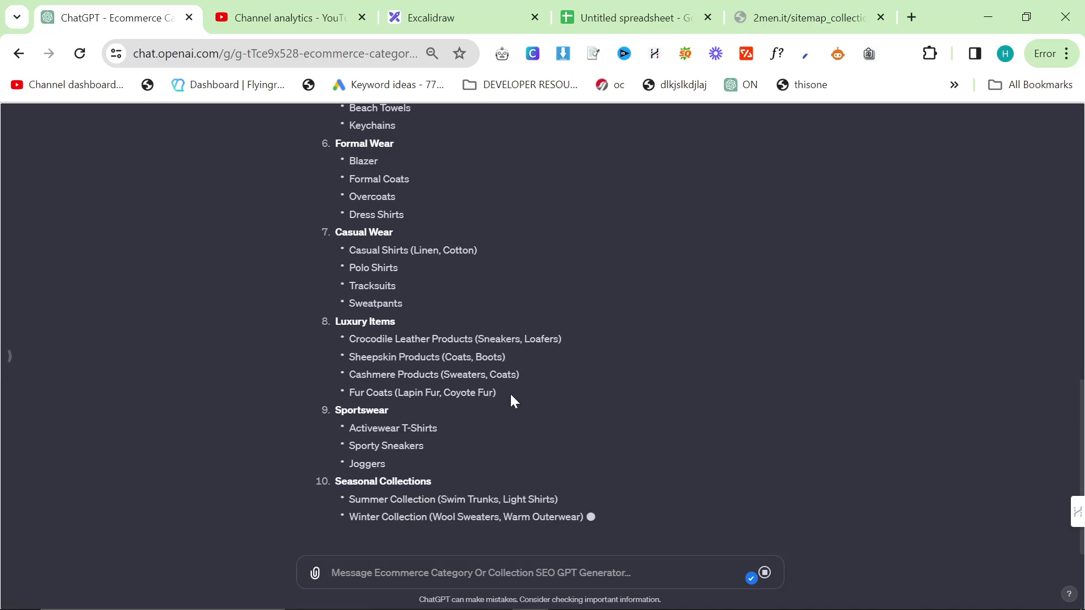
scroll(552, 398, "up", 3)
scroll(419, 367, "up", 3)
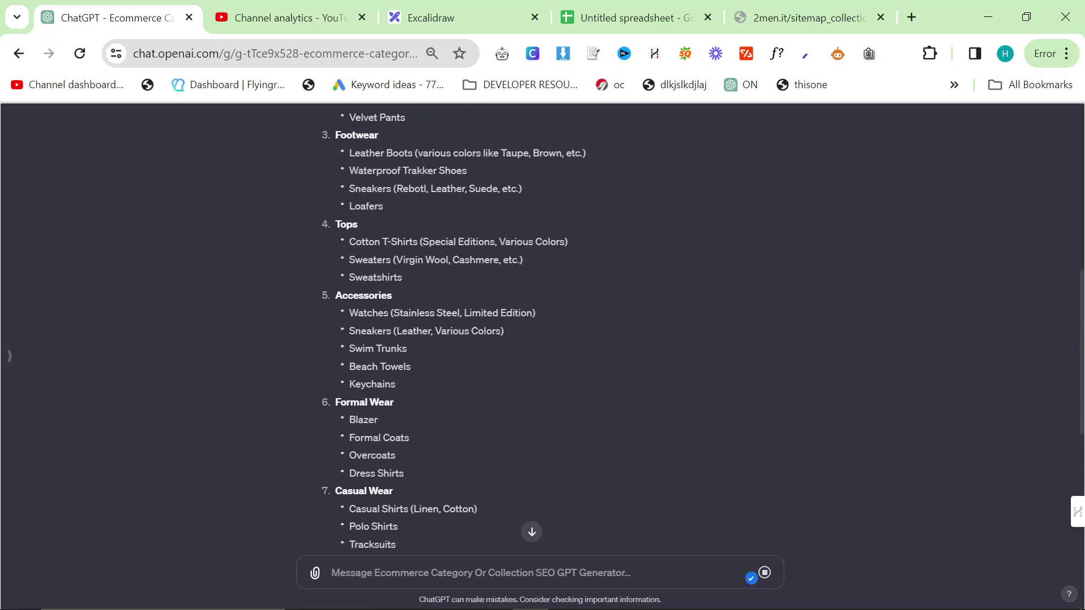
left_click_drag(519, 272, 336, 197)
left_click(629, 247)
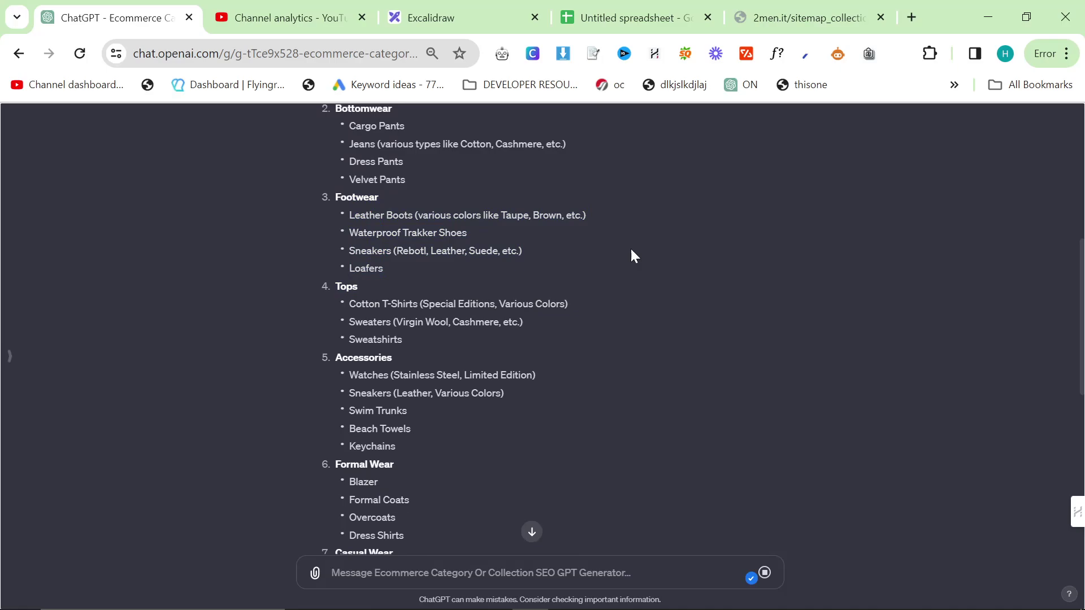
scroll(629, 246, "up", 5)
scroll(540, 327, "down", 15)
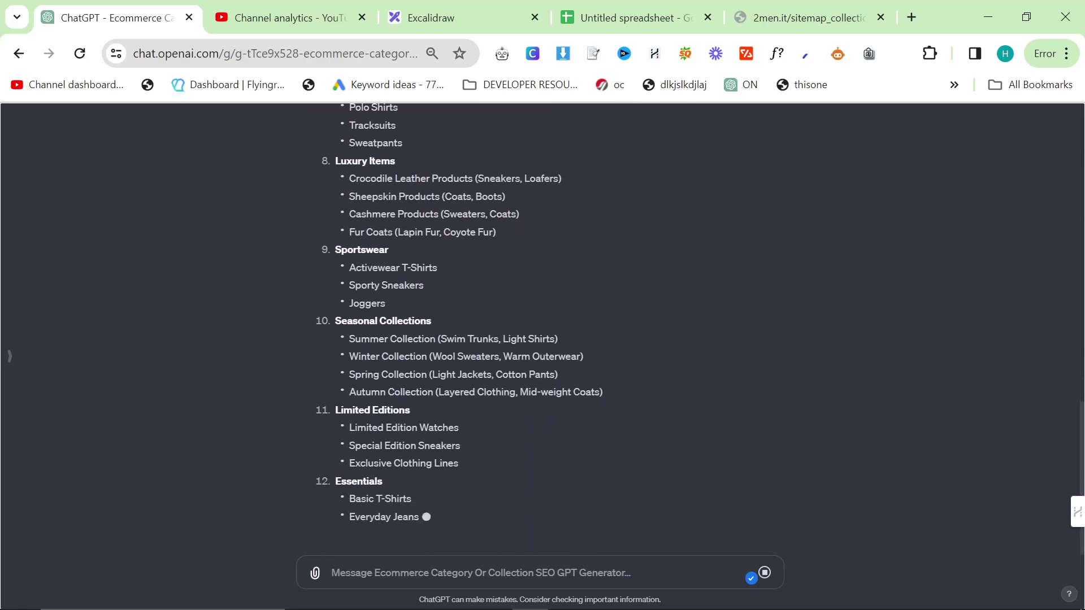
scroll(482, 459, "up", 10)
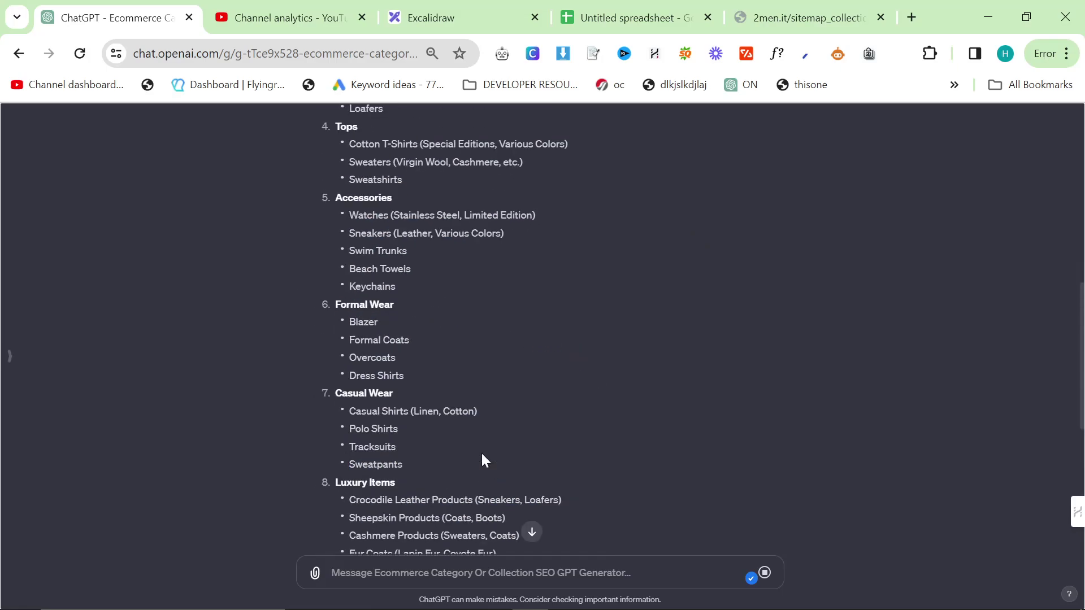
- Read the rest of the category list through Essentials and send the GPT the message "please continue with the details"
scroll(459, 452, "up", 5)
scroll(475, 480, "down", 15)
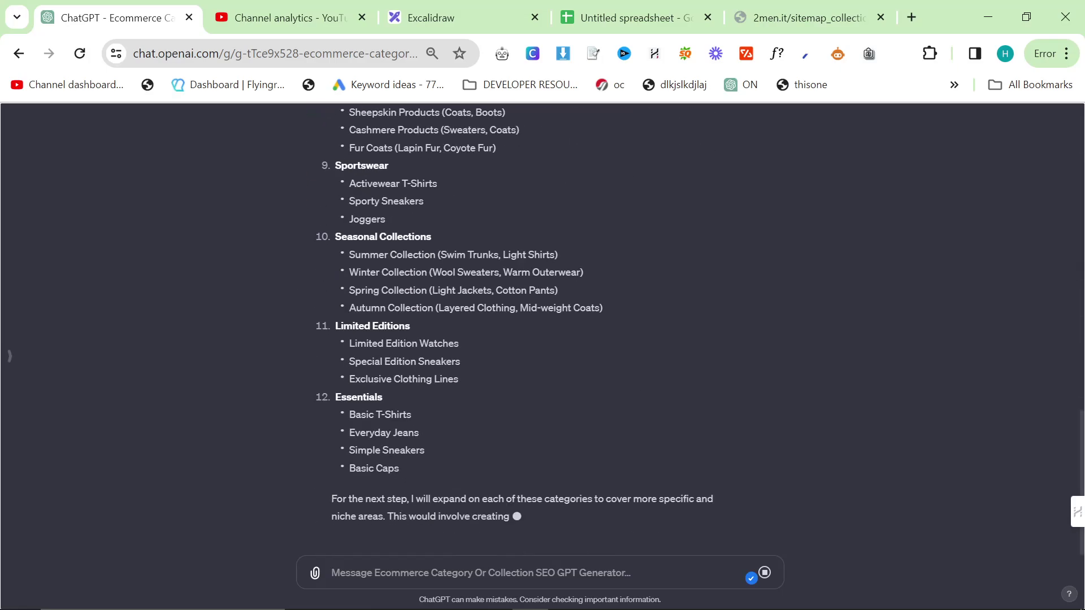
left_click_drag(501, 484, 484, 361)
left_click(554, 443)
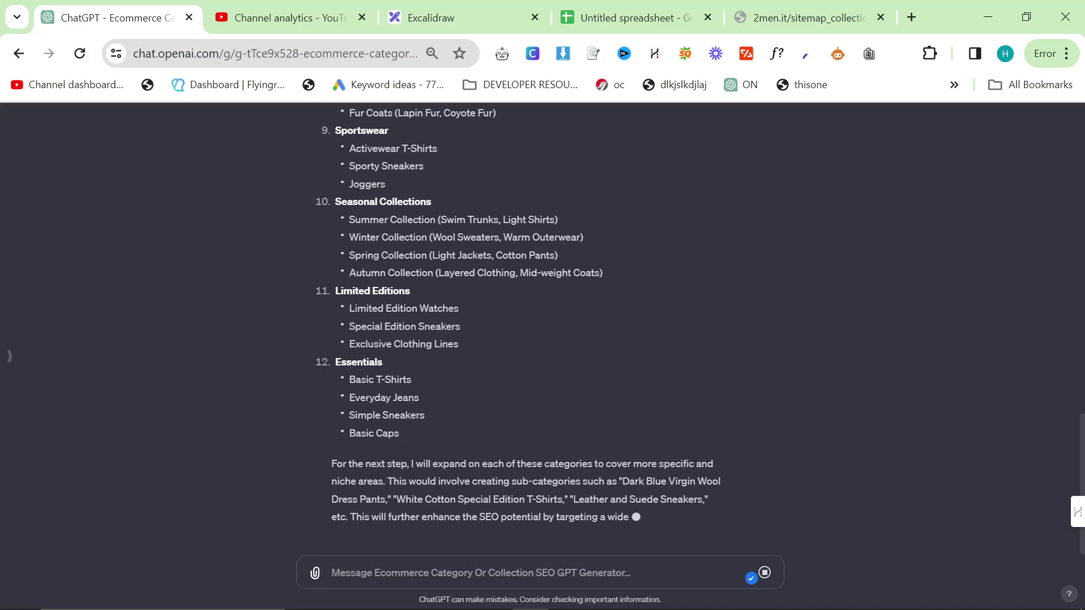
type("please continue")
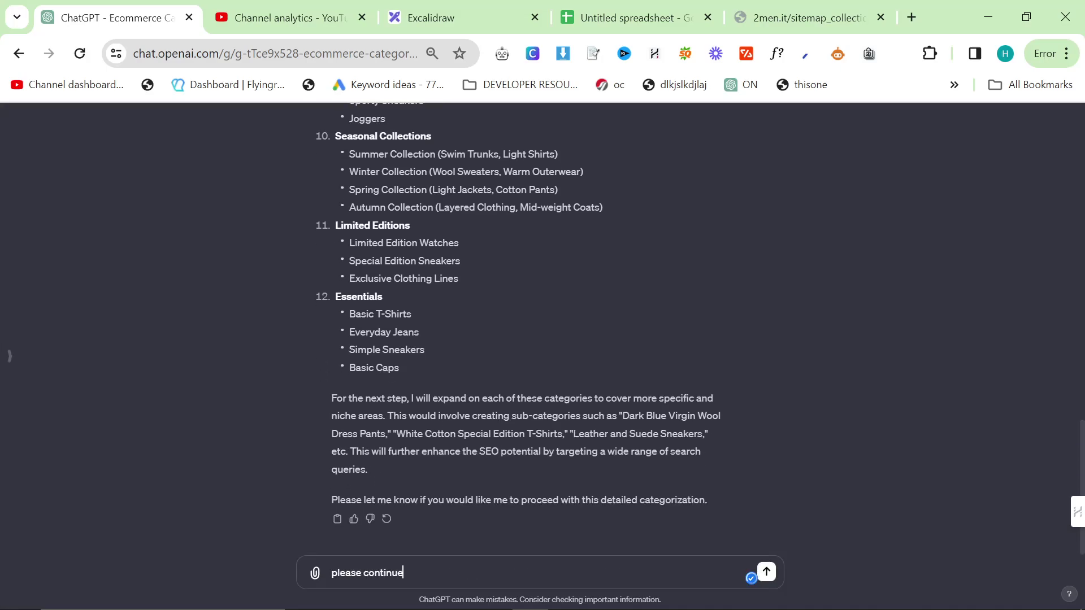
type(" with the details")
key("Return")
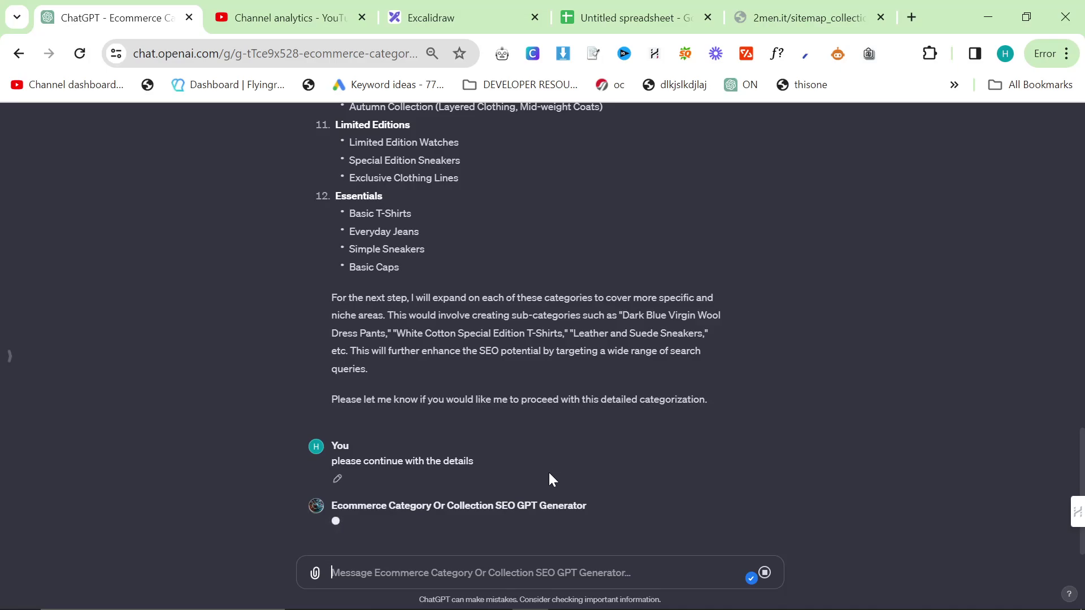
- Examine the Essentials and Limited Editions entries in the earlier category list, including Simple Sneakers, Everyday Jeans and Exclusive Clothing Lines
scroll(548, 470, "up", 5)
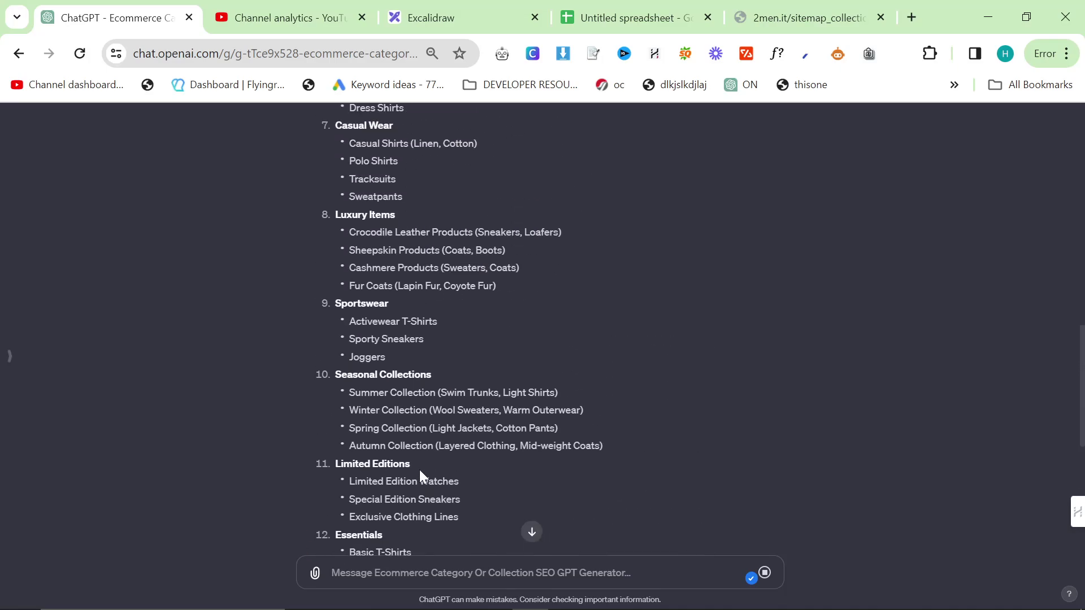
left_click_drag(349, 503, 425, 503)
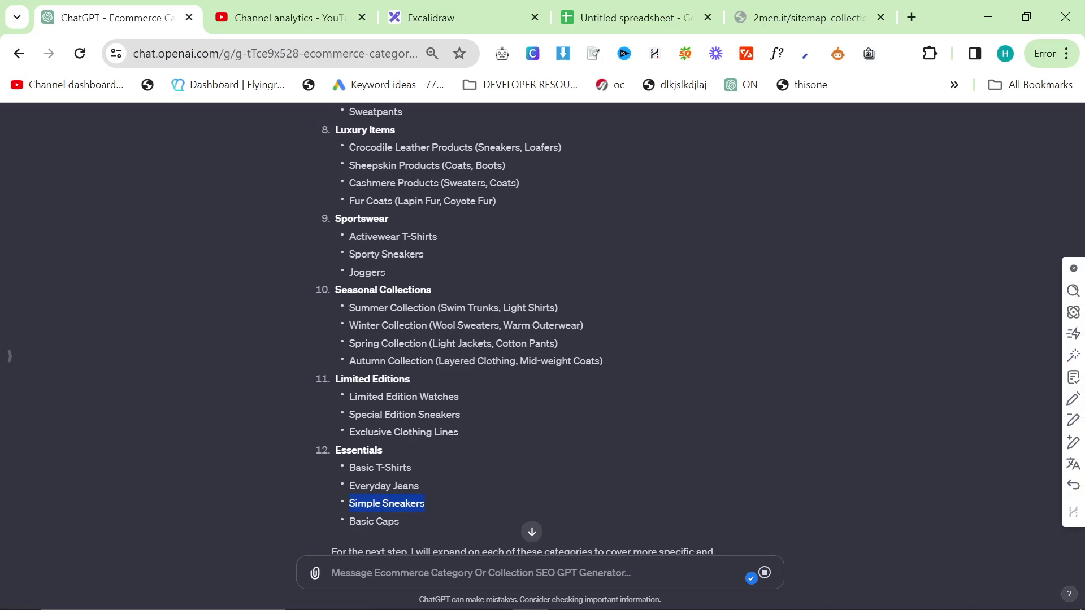
triple_click(374, 485)
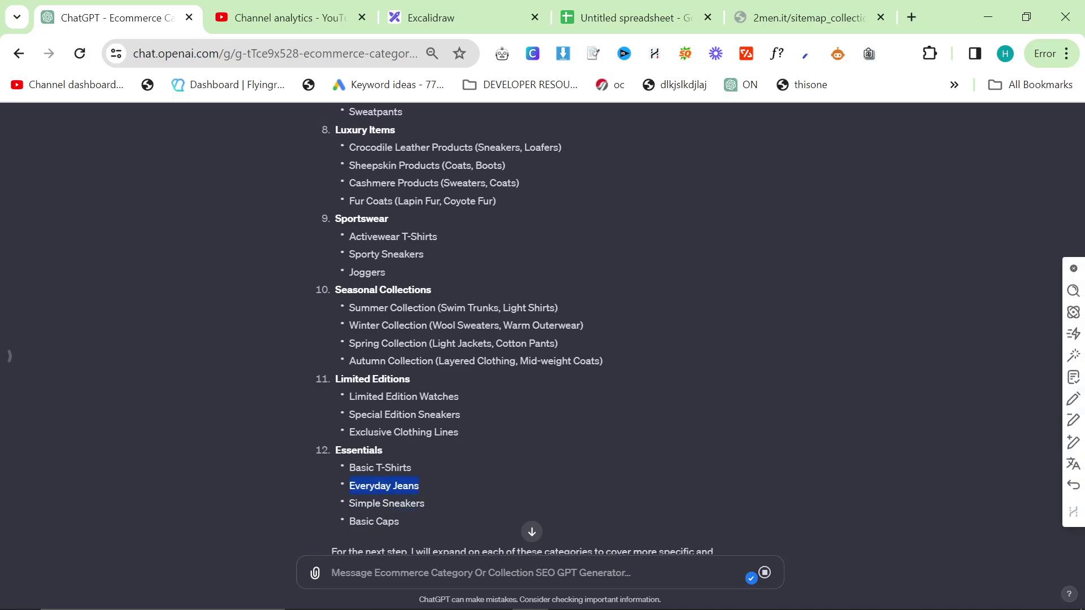
left_click_drag(349, 467, 412, 467)
left_click_drag(349, 431, 458, 431)
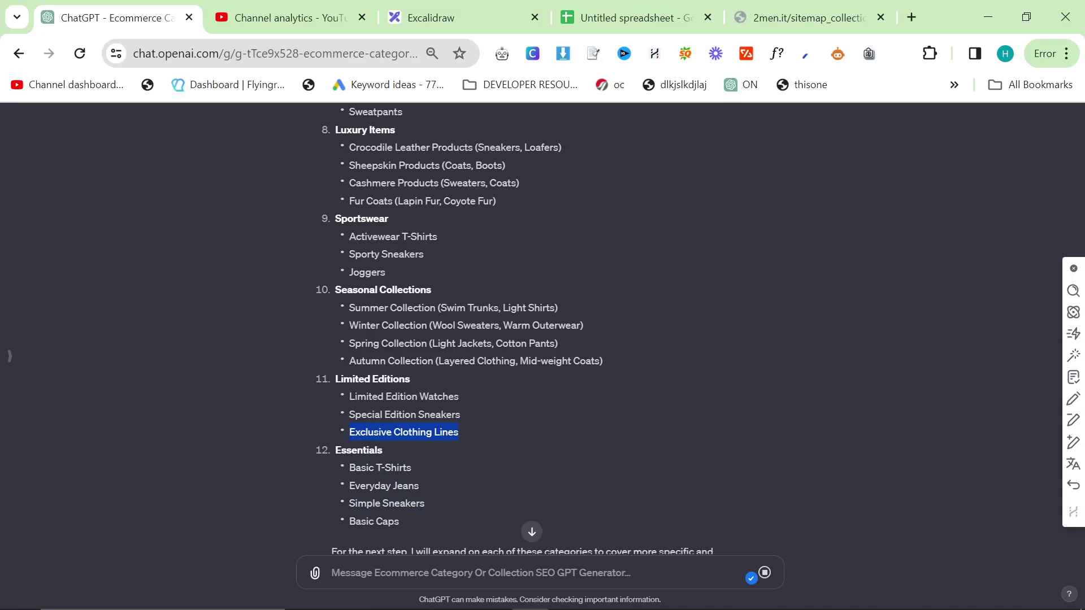
scroll(443, 446, "up", 2)
scroll(388, 428, "up", 2)
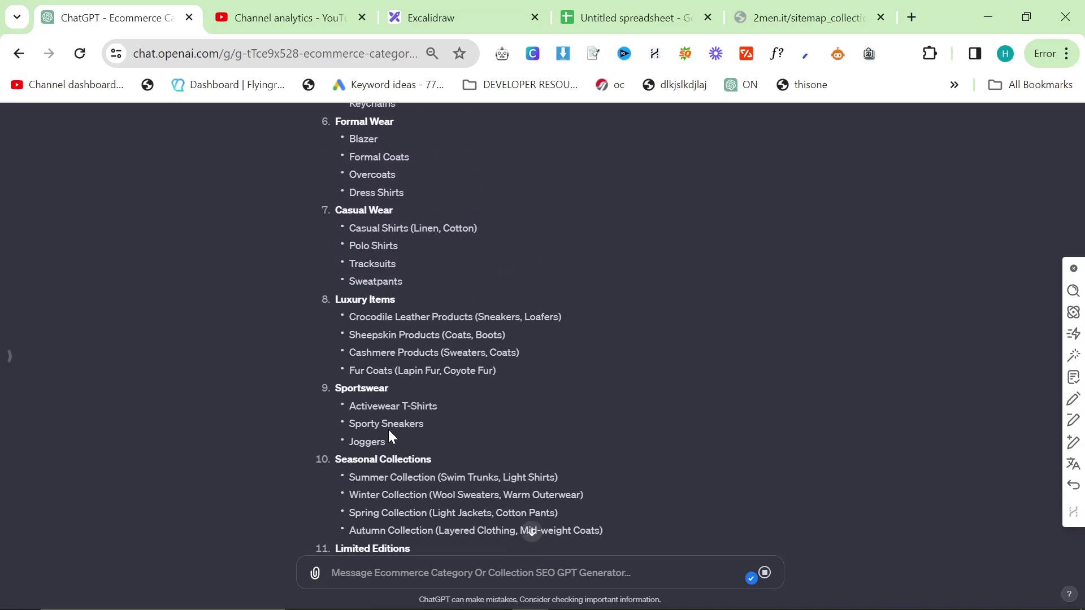
- Examine the Activewear T-Shirts entry under Sportswear and the Fur Coats entry under Luxury Items
double_click(387, 407)
triple_click(386, 408)
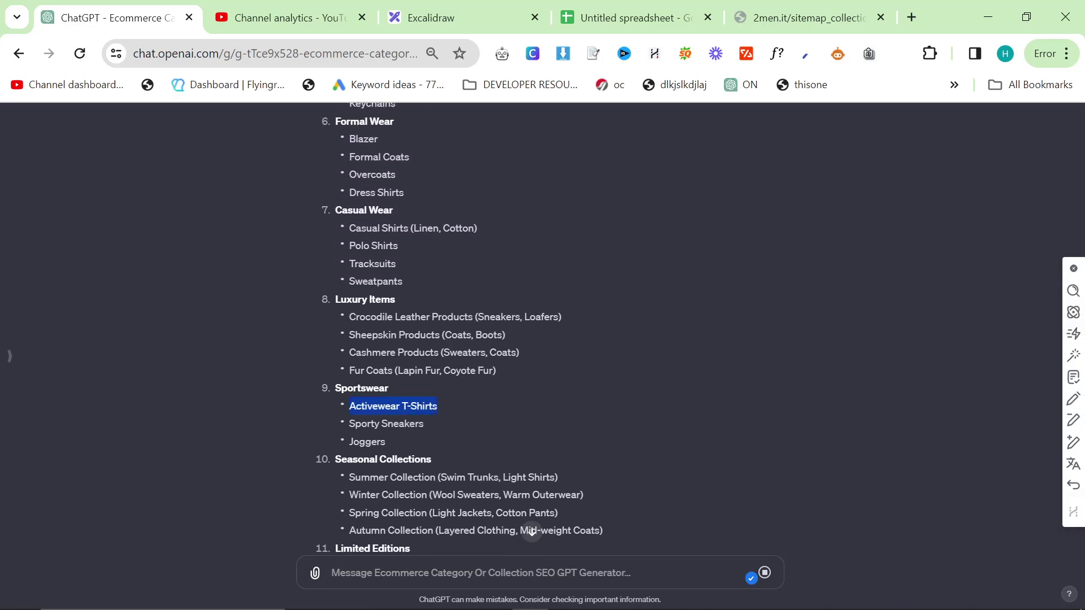
left_click_drag(366, 371, 497, 372)
left_click(448, 388)
left_click(378, 371)
left_click(499, 381)
- Examine the Cashmere, Sheepskin and Crocodile Leather Products entries under Luxury Items and the Casual Wear entries above them
scroll(499, 381, "up", 1)
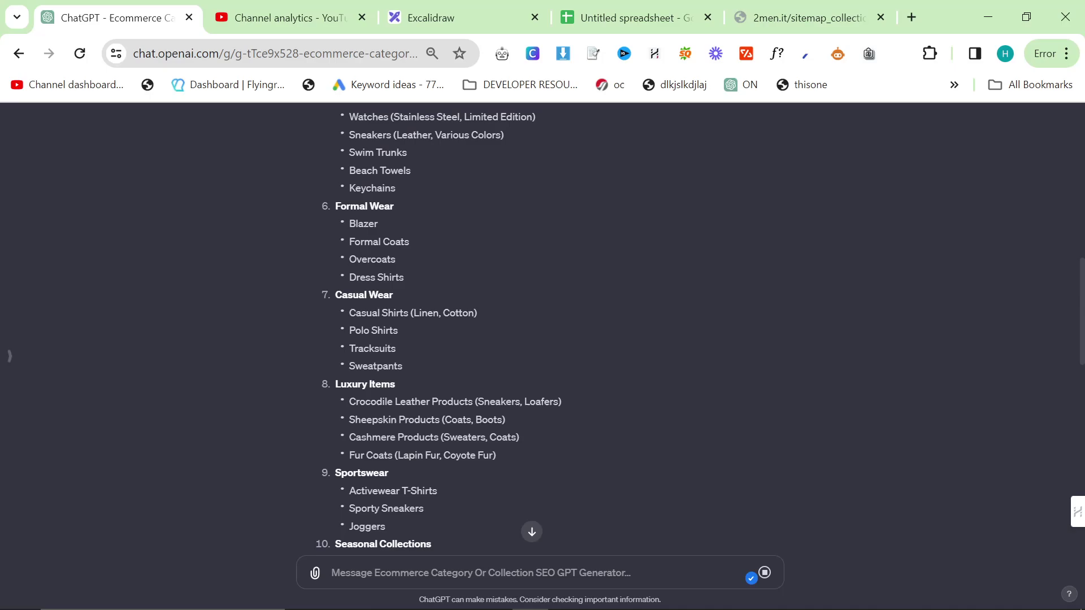
left_click_drag(373, 437, 439, 436)
left_click(538, 435)
left_click_drag(507, 419, 335, 419)
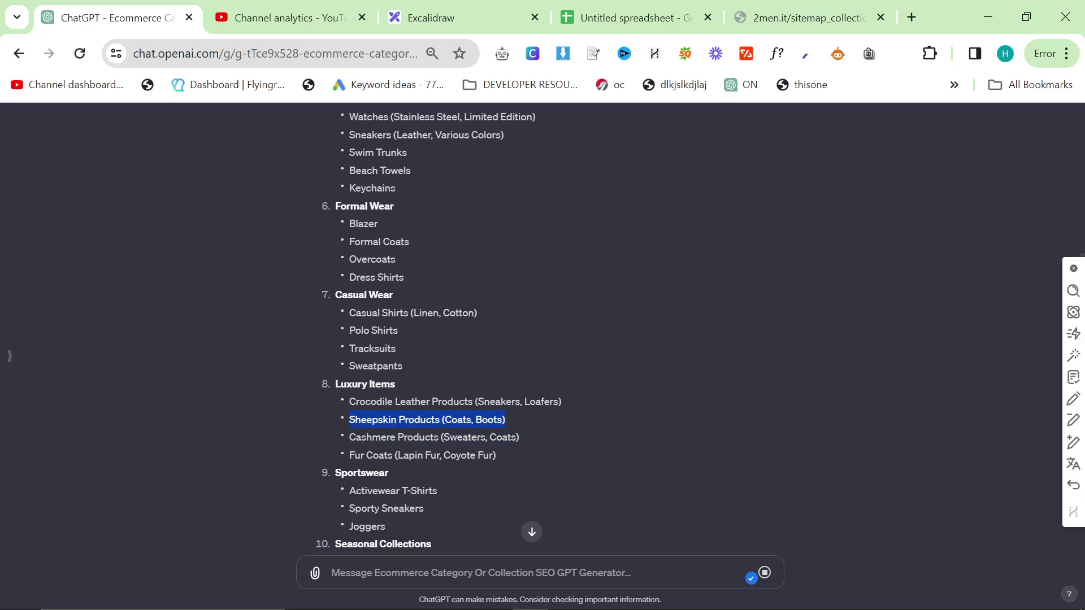
left_click(581, 408)
left_click_drag(565, 401, 371, 402)
left_click(435, 375)
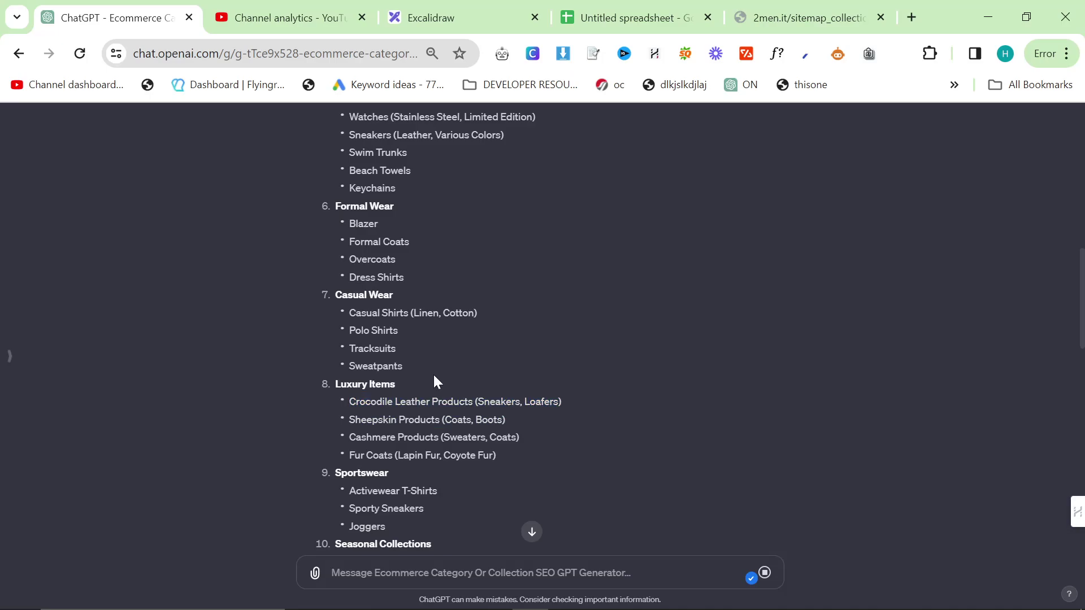
left_click_drag(432, 373, 368, 354)
left_click(507, 391)
triple_click(505, 396)
- Examine the Parka Coats subcategories in the GPT's detailed Outerwear reply, from Long Parka Coats to Fur-Lined Parka Coats
scroll(512, 429, "down", 6)
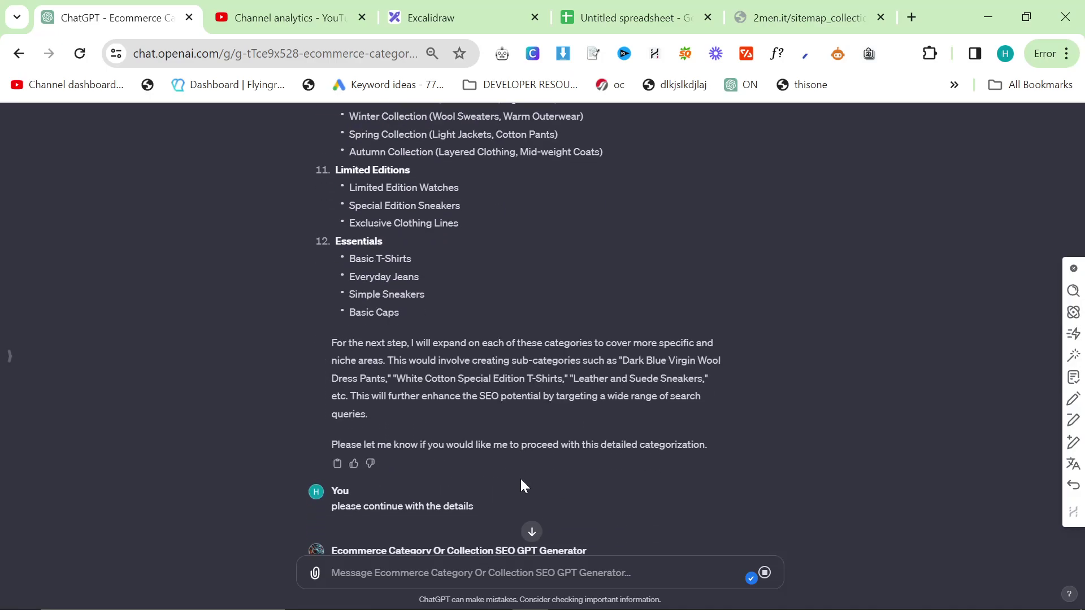
scroll(520, 477, "down", 7)
scroll(518, 473, "up", 1)
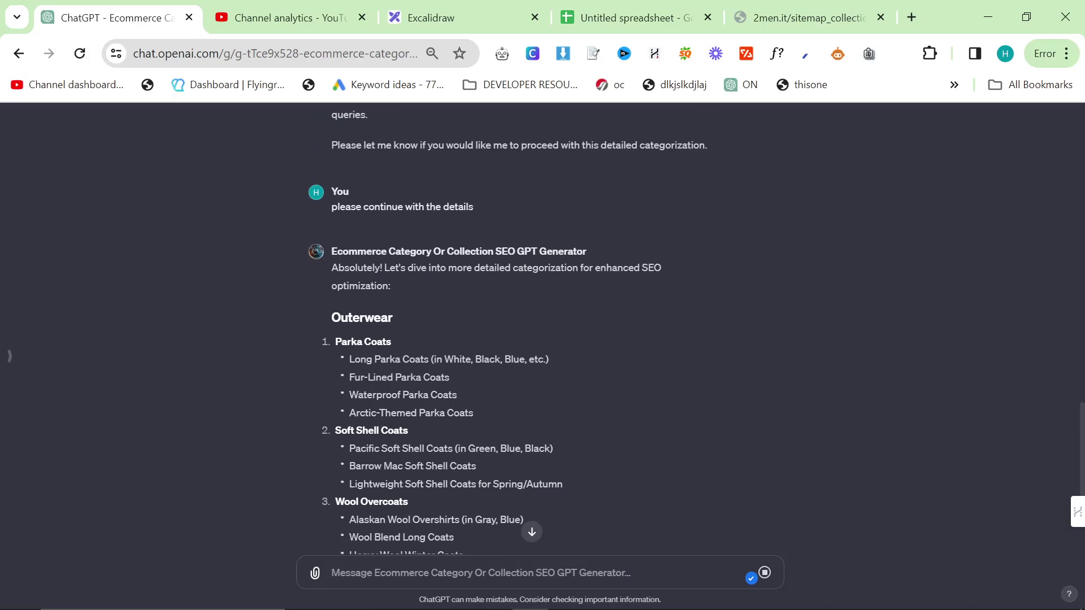
triple_click(457, 359)
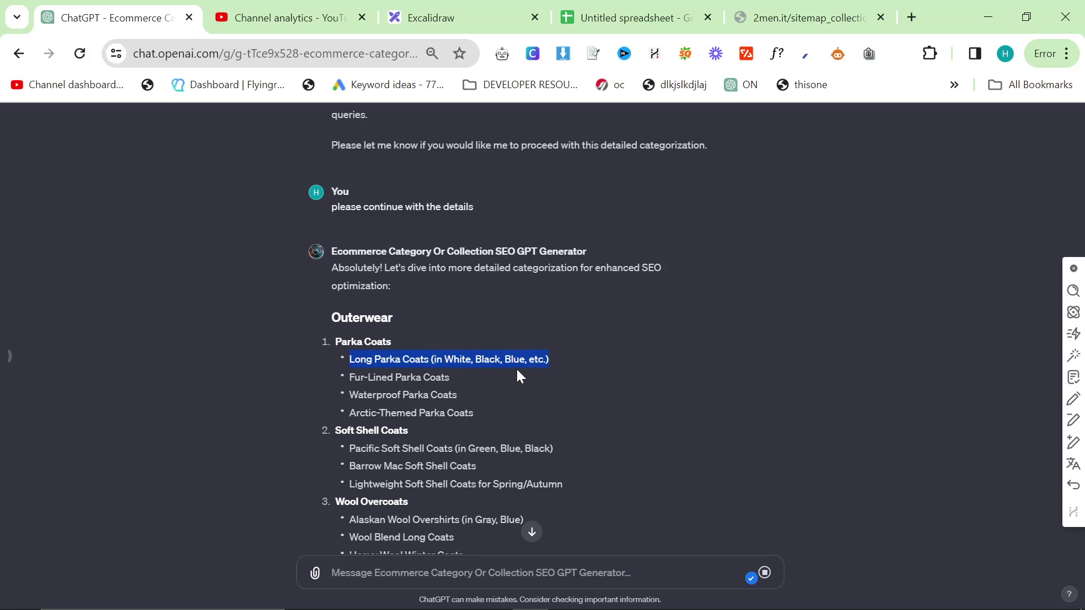
triple_click(412, 377)
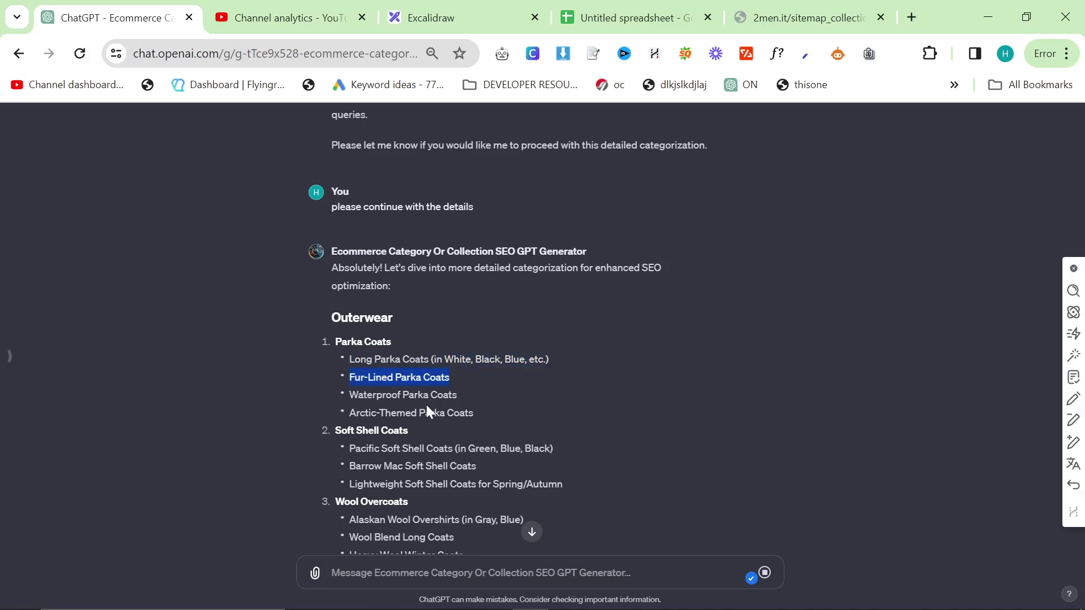
scroll(425, 401, "down", 1)
left_click(491, 358)
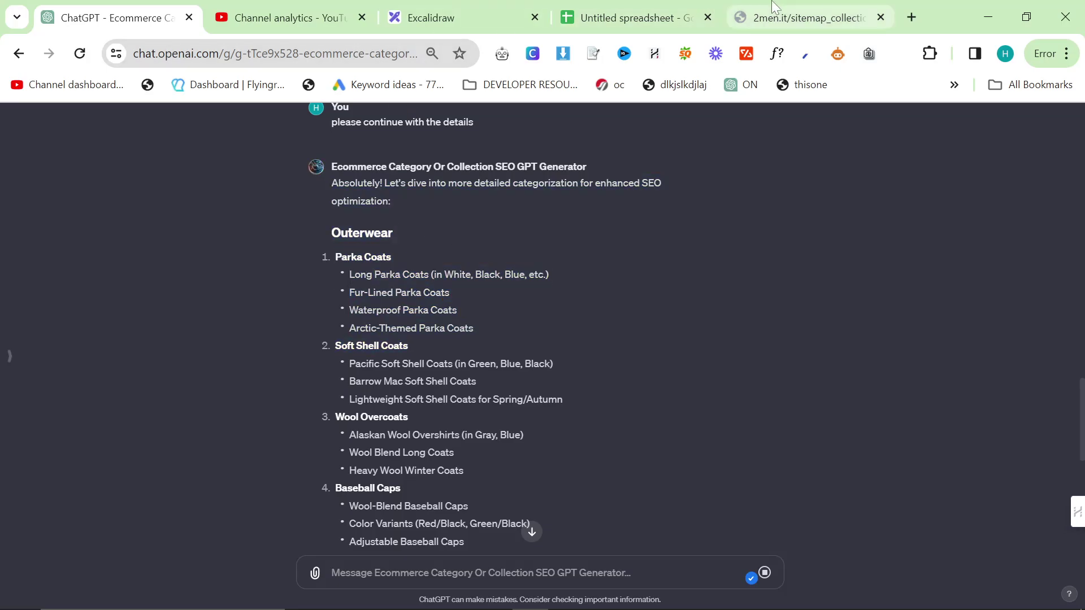
- Search the 2men.it collections sitemap for "parka" and highlight the matching collection address
left_click(808, 17)
type("parka")
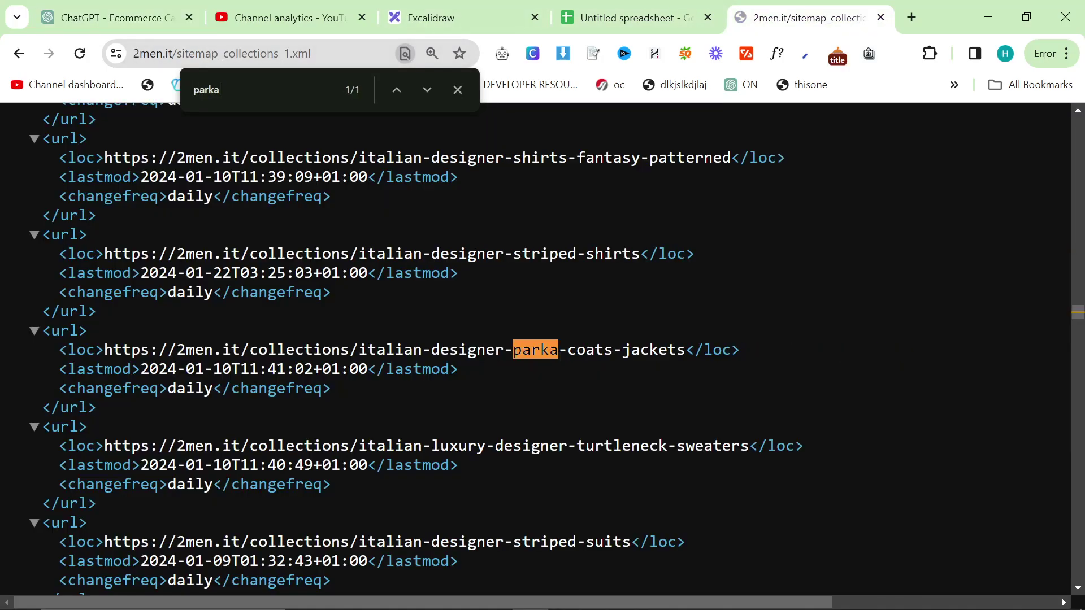
triple_click(512, 350)
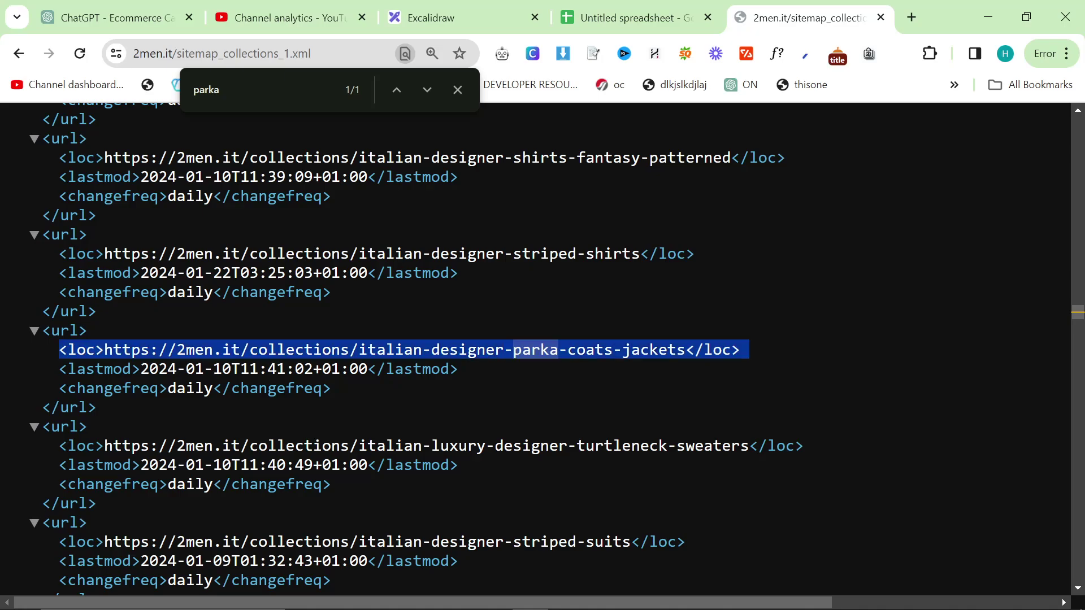
- Go back to the 2men.it sitemap index and open its first sitemap_products_1.xml address
left_click(19, 53)
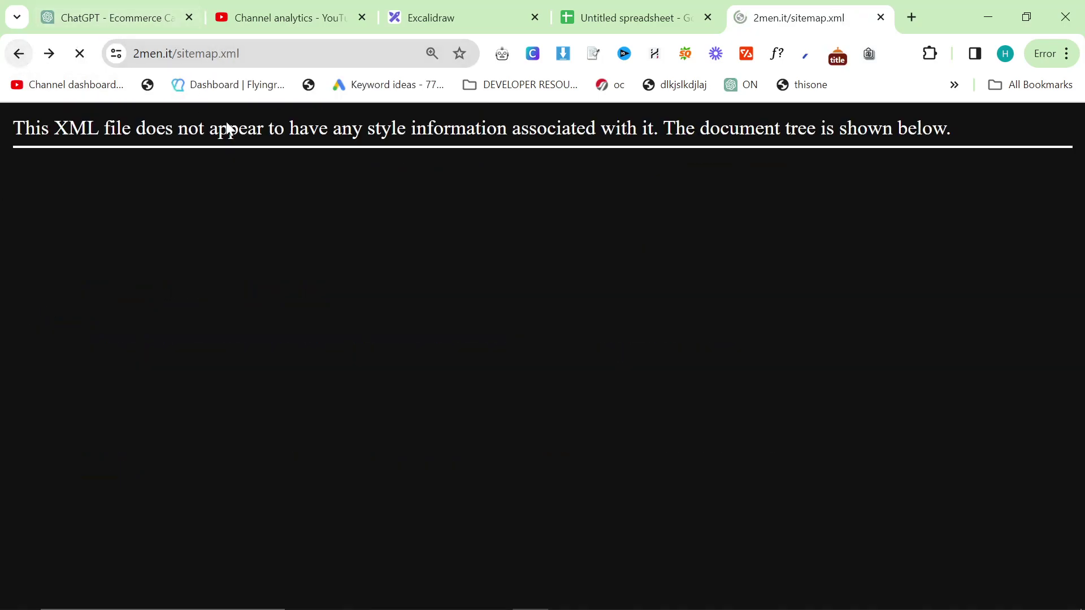
left_click_drag(773, 229, 91, 229)
key("ctrl+c")
left_click(335, 53)
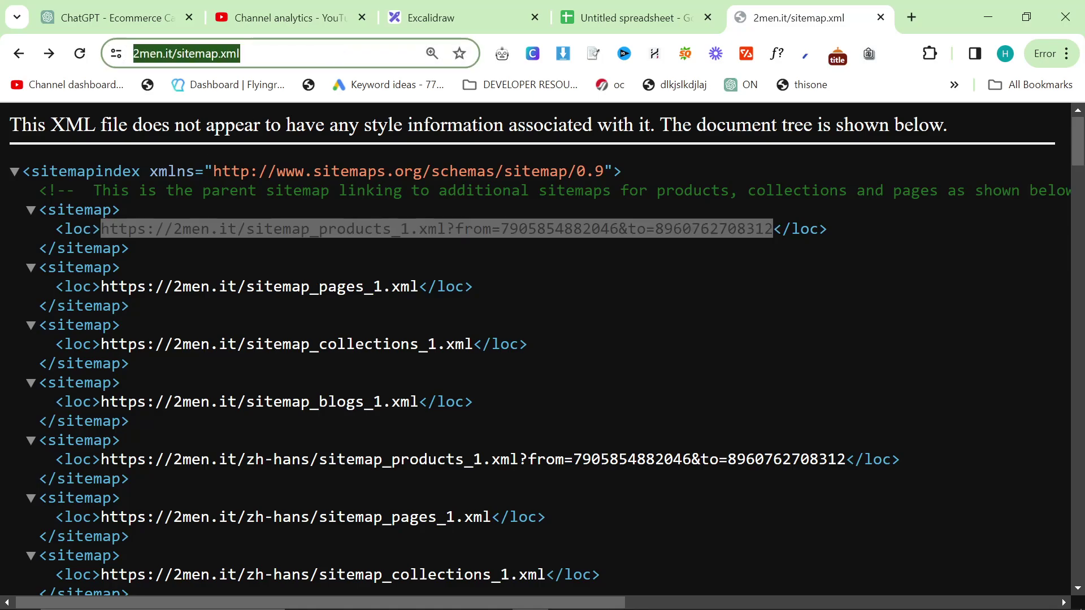
key("ctrl+v")
key("Return")
- Switch to the browser profile holding Google Search Console, start the console and select the 2men.it domain property
left_click(1005, 54)
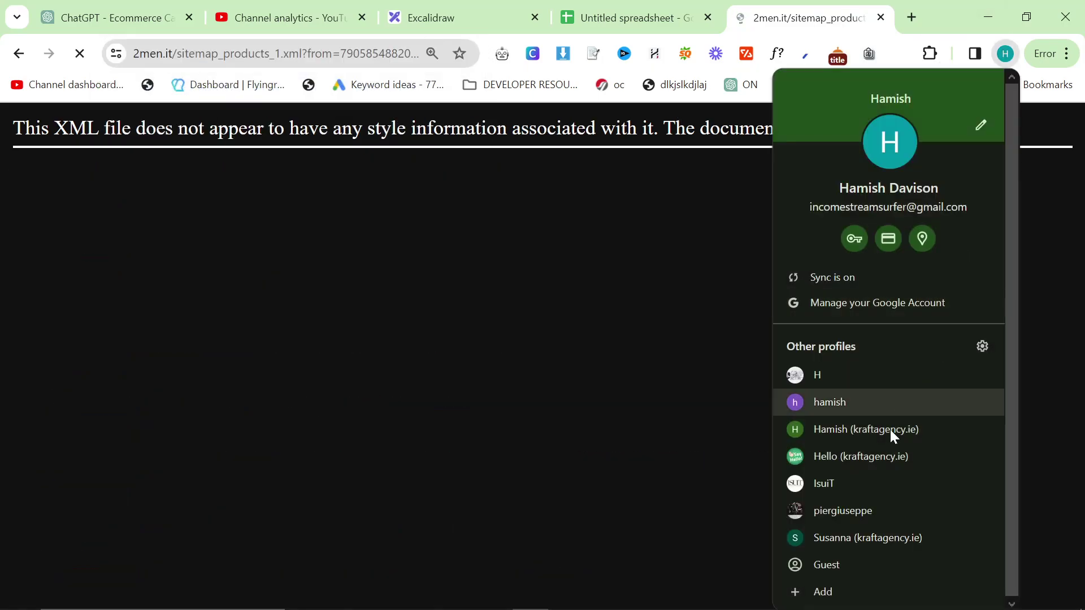
left_click(869, 452)
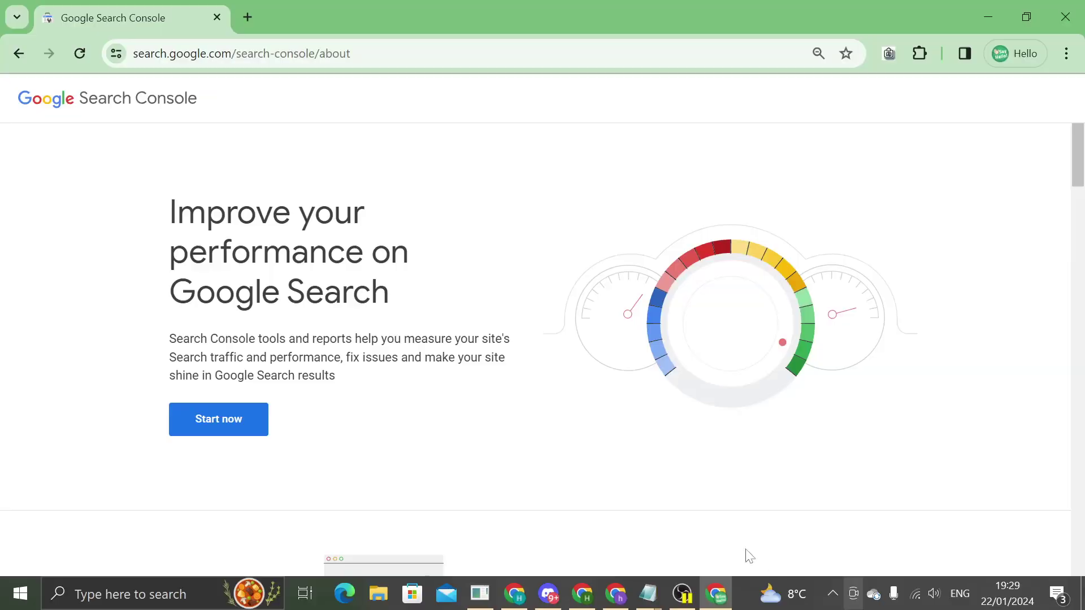
left_click(213, 428)
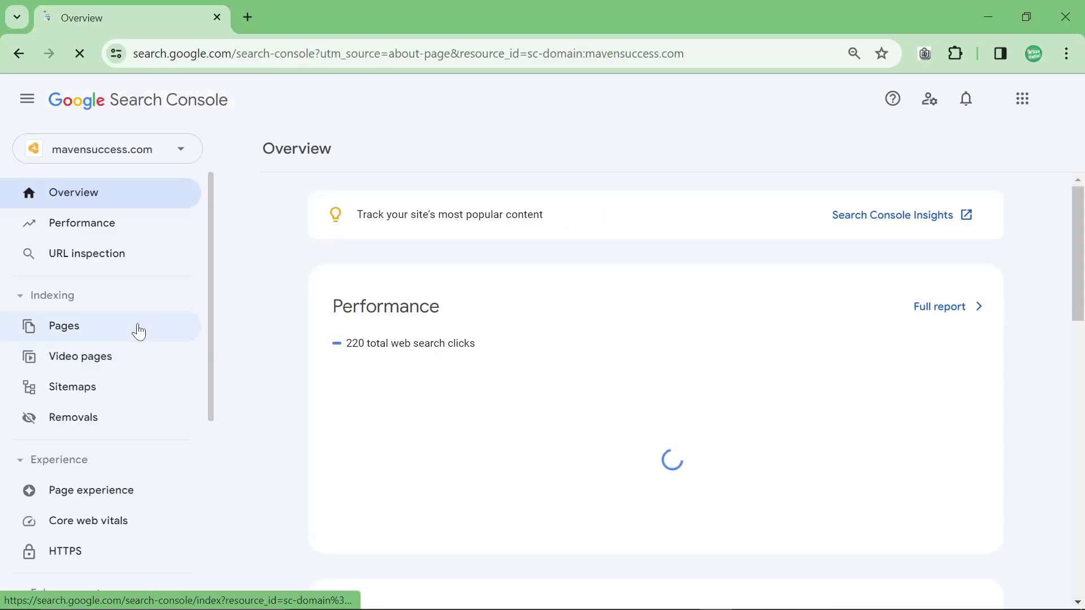
left_click(114, 148)
scroll(107, 242, "up", 5)
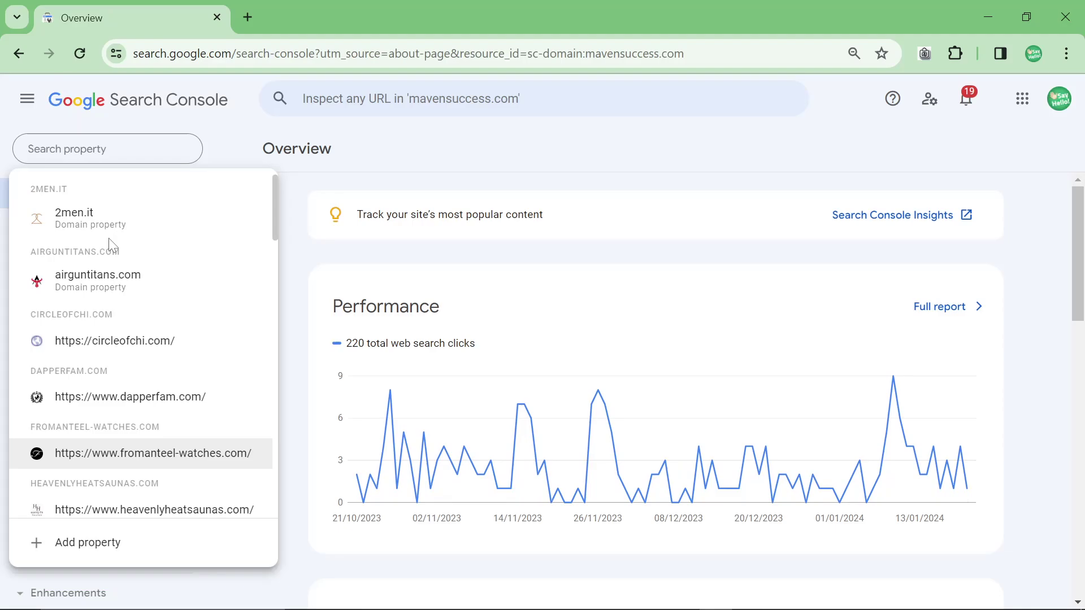
left_click(111, 223)
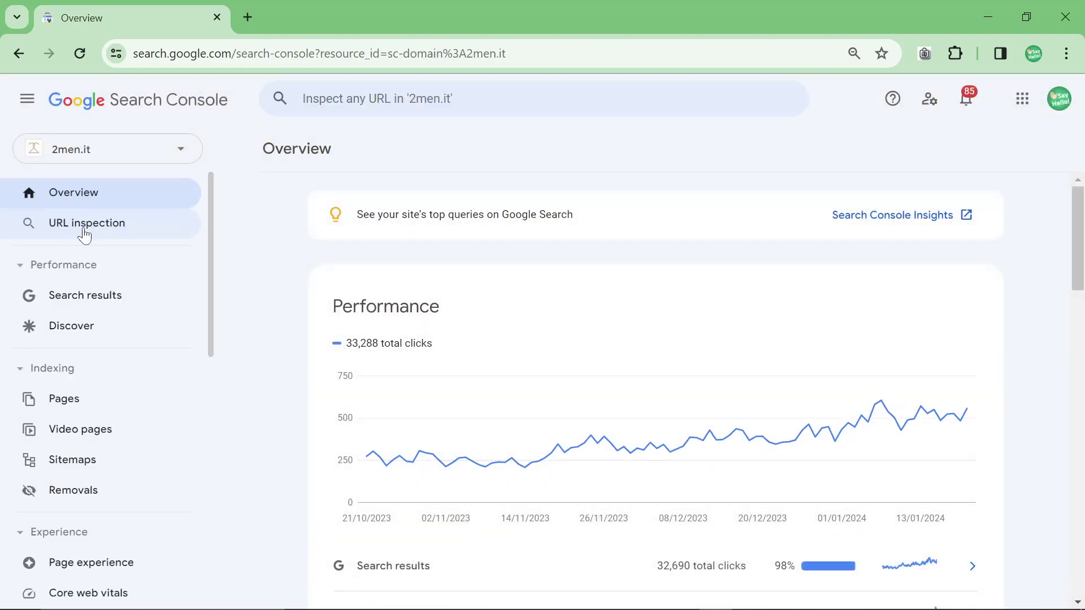
- Open the property's search results performance report and filter it to pages containing "/collections"
left_click(83, 233)
left_click(83, 292)
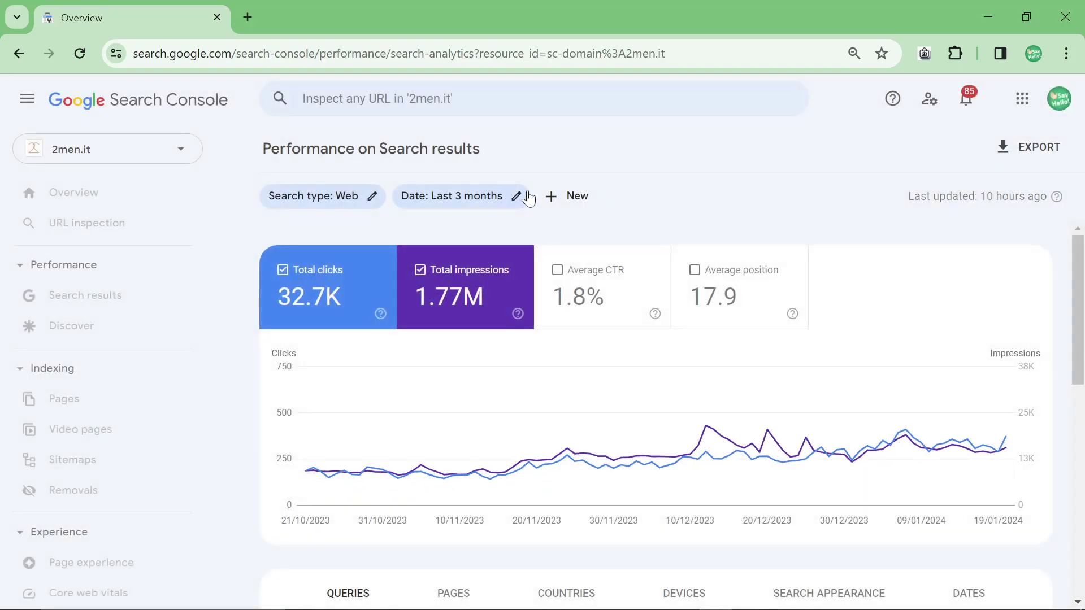
left_click(558, 196)
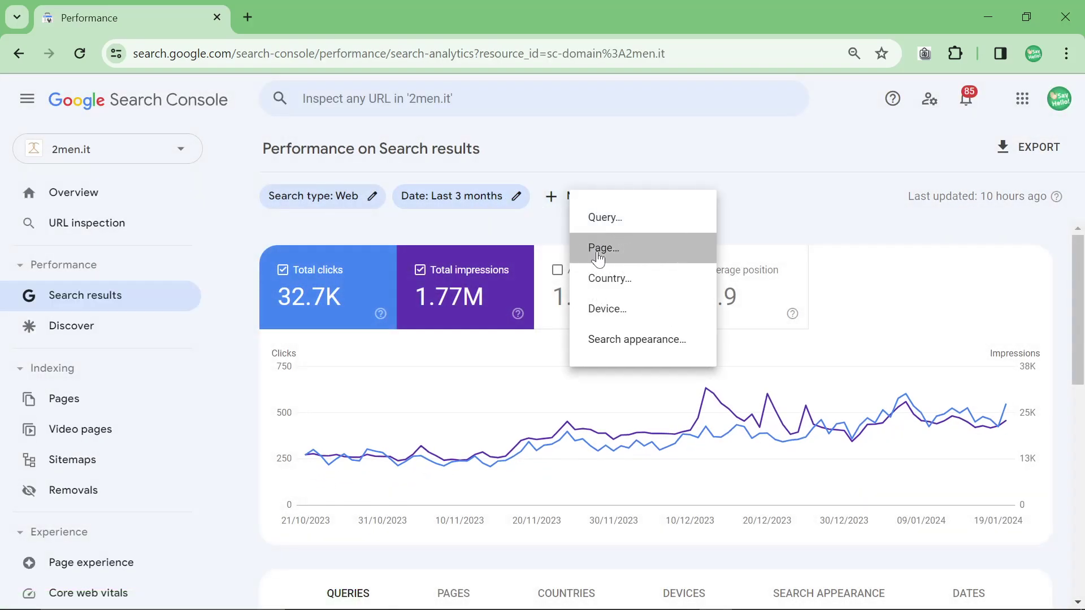
left_click(597, 248)
type("/collections")
key("Return")
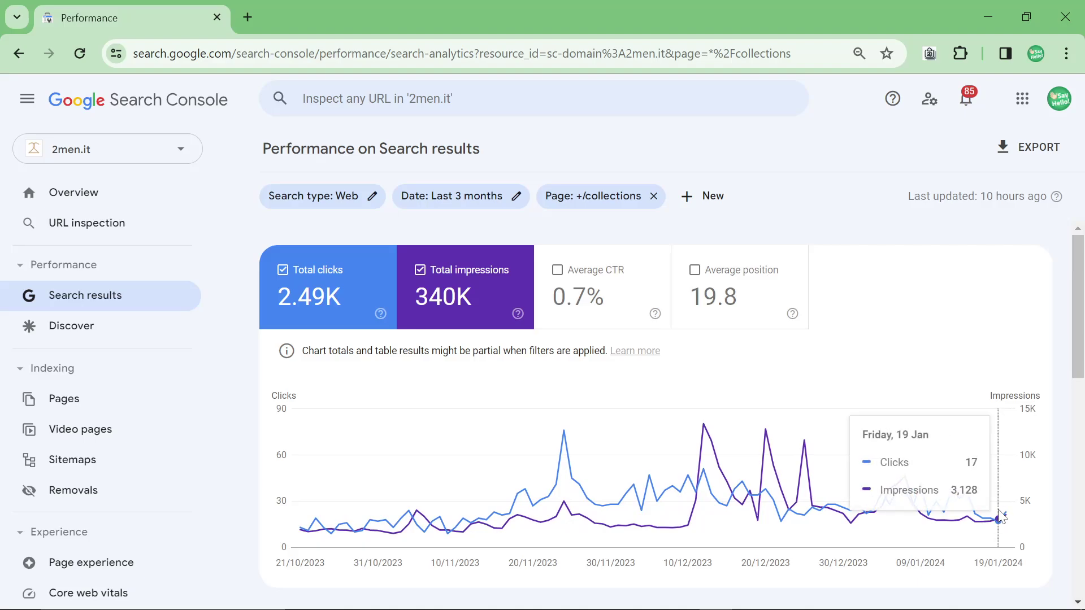
- Set the performance report's date range to the last 16 months
scroll(789, 478, "down", 1)
left_click(458, 198)
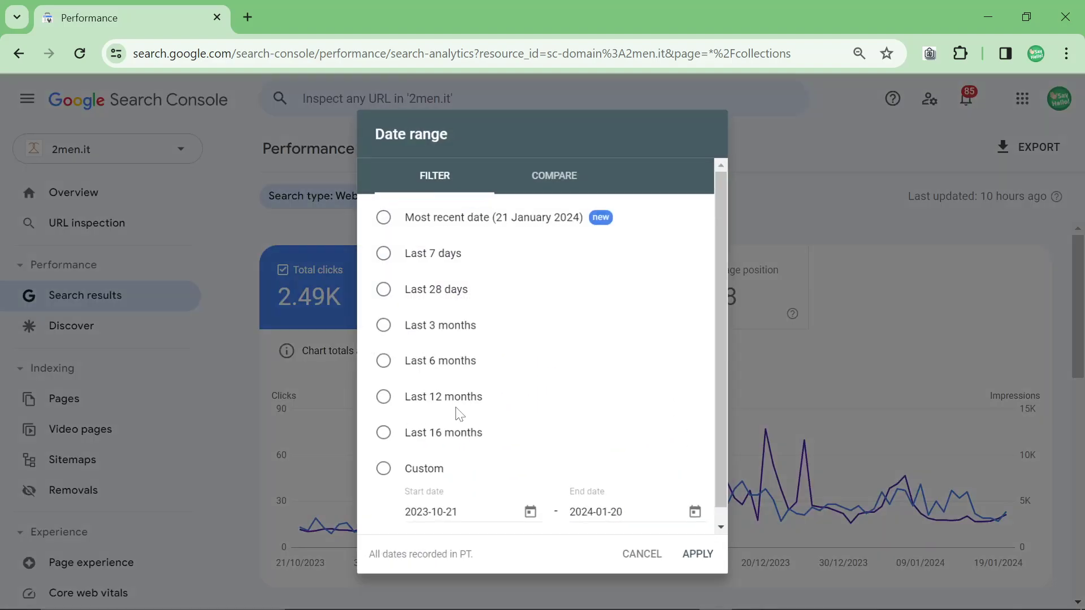
left_click(452, 434)
left_click(717, 556)
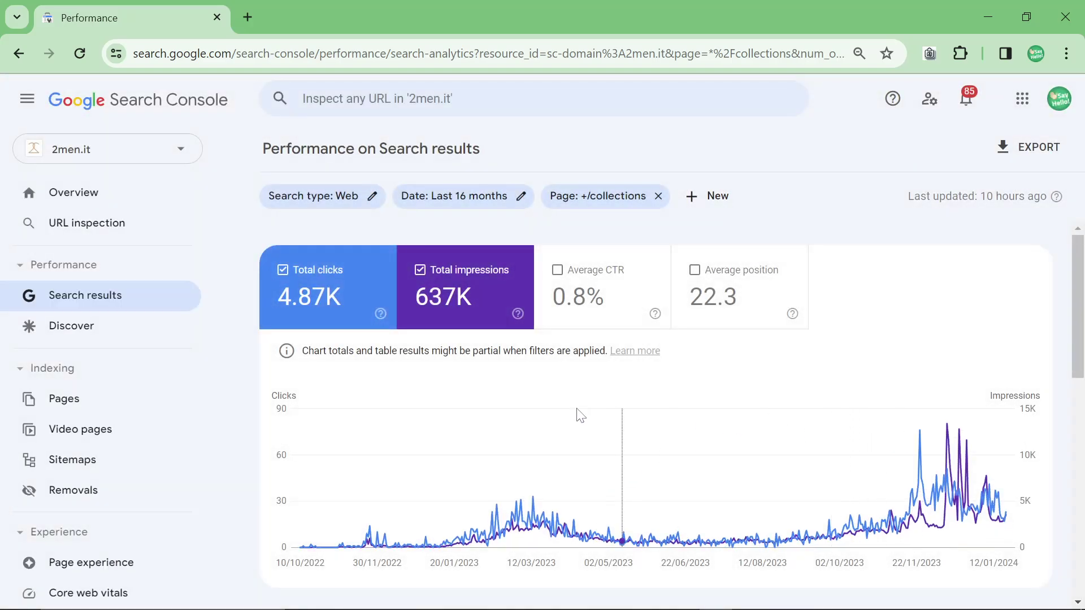
- Browse the first two pages of top queries for the collection pages and sort the table by impressions
scroll(627, 447, "down", 7)
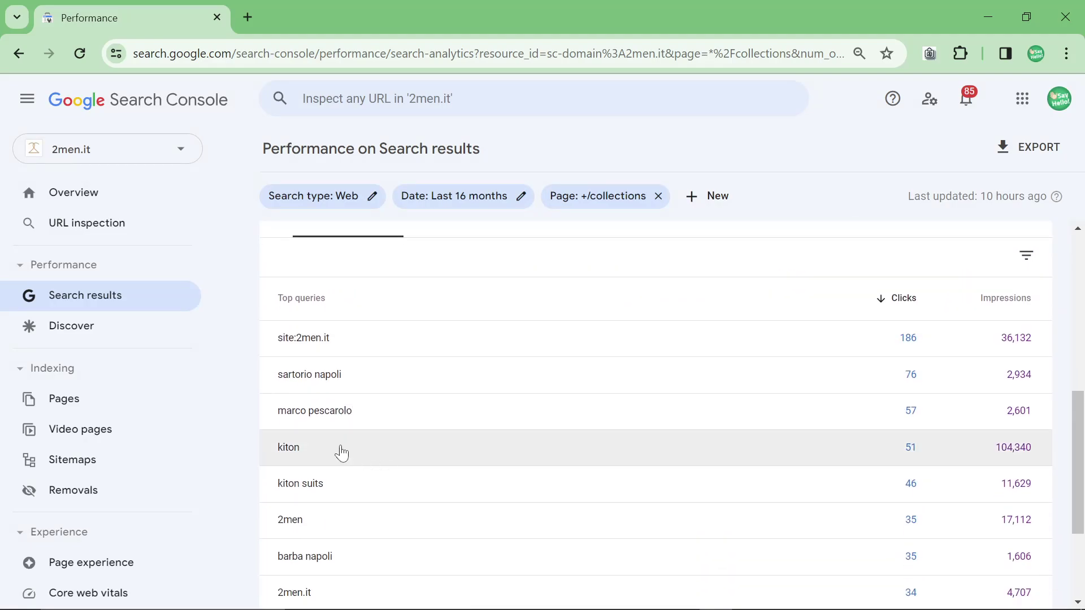
scroll(317, 461, "down", 3)
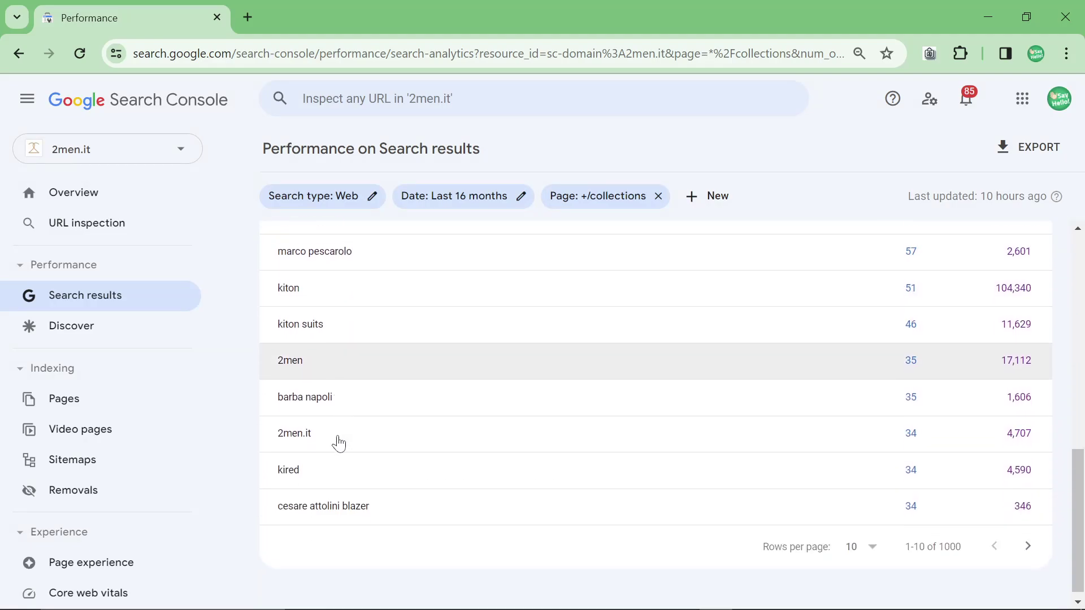
left_click(1018, 543)
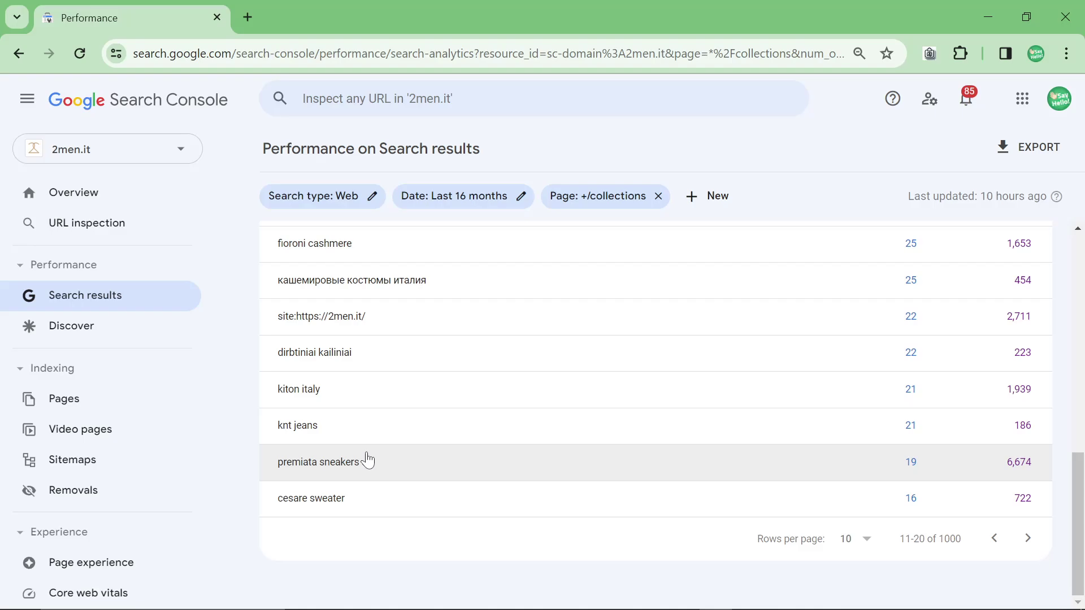
scroll(363, 460, "up", 5)
left_click(995, 383)
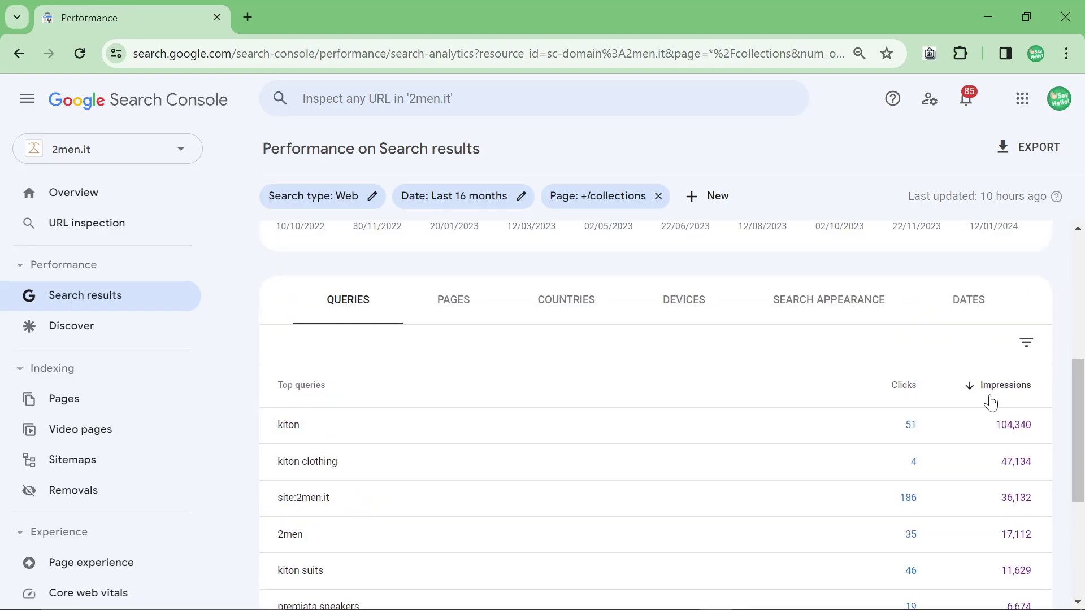
- Browse the next pages of top queries for the collection pages, down to the 21-30 range
scroll(531, 509, "down", 4)
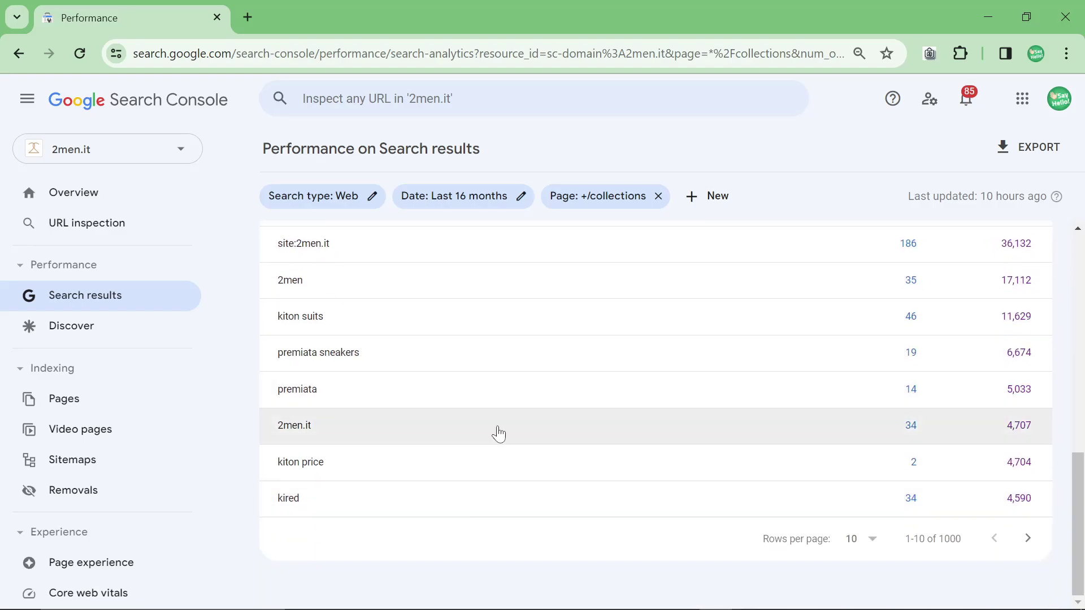
left_click(1028, 539)
scroll(481, 480, "up", 3)
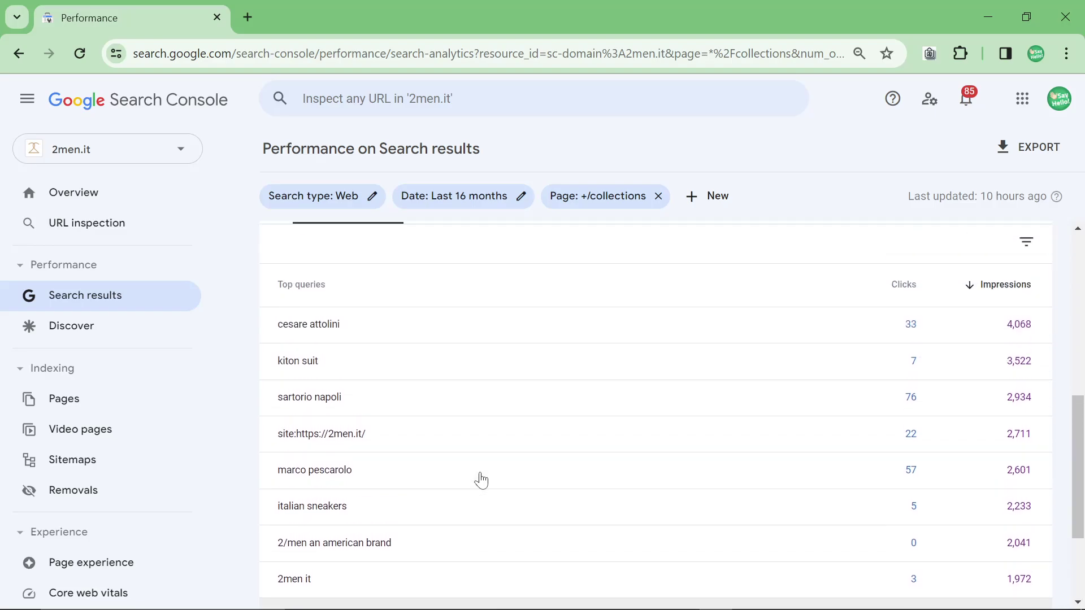
scroll(859, 513, "down", 3)
left_click(1028, 539)
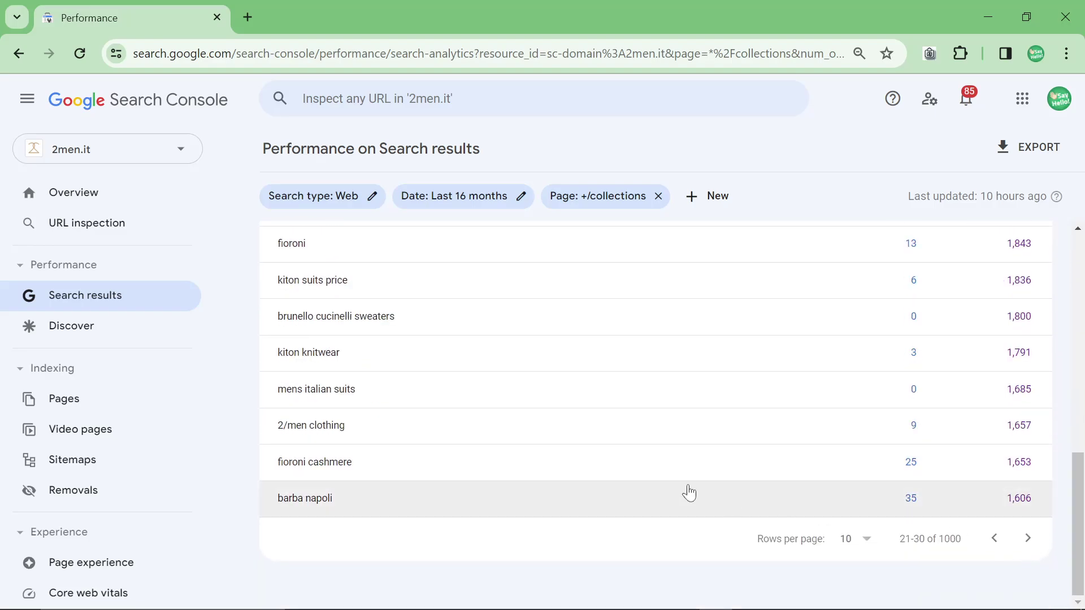
scroll(602, 478, "up", 2)
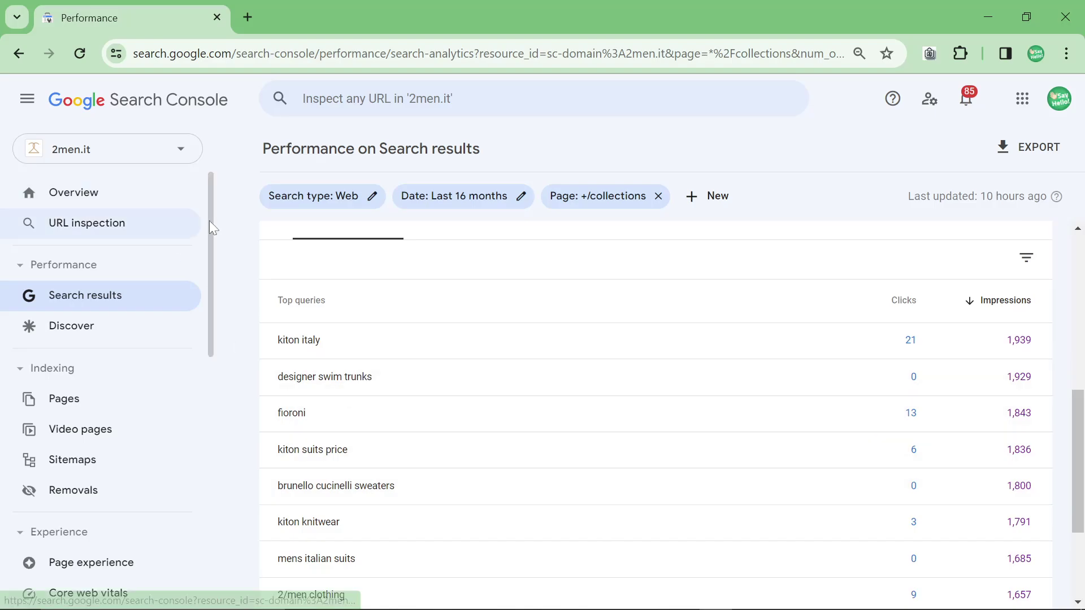
key("alt+Tab")
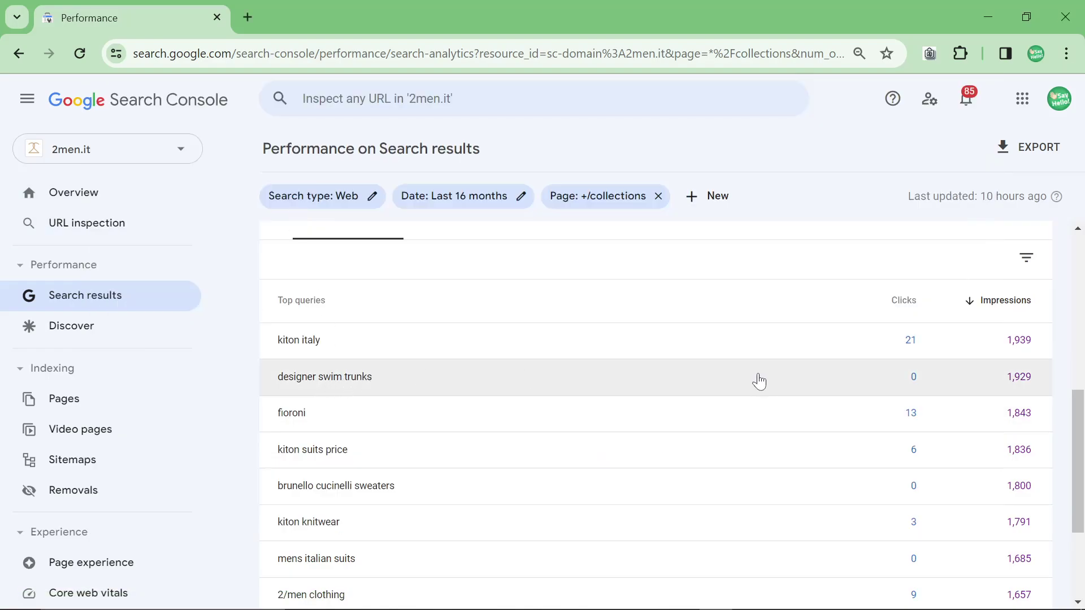
- Filter the report to the query "designer swim trunks", list its pages and open the swim-trunks collection page on 2men.it
left_click(758, 375)
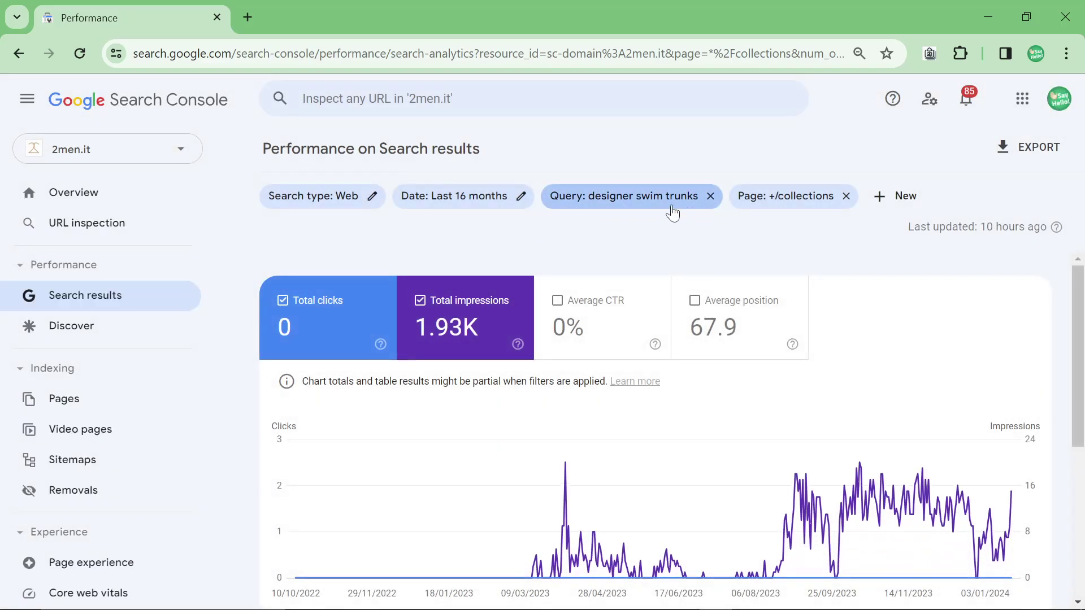
scroll(381, 443, "down", 5)
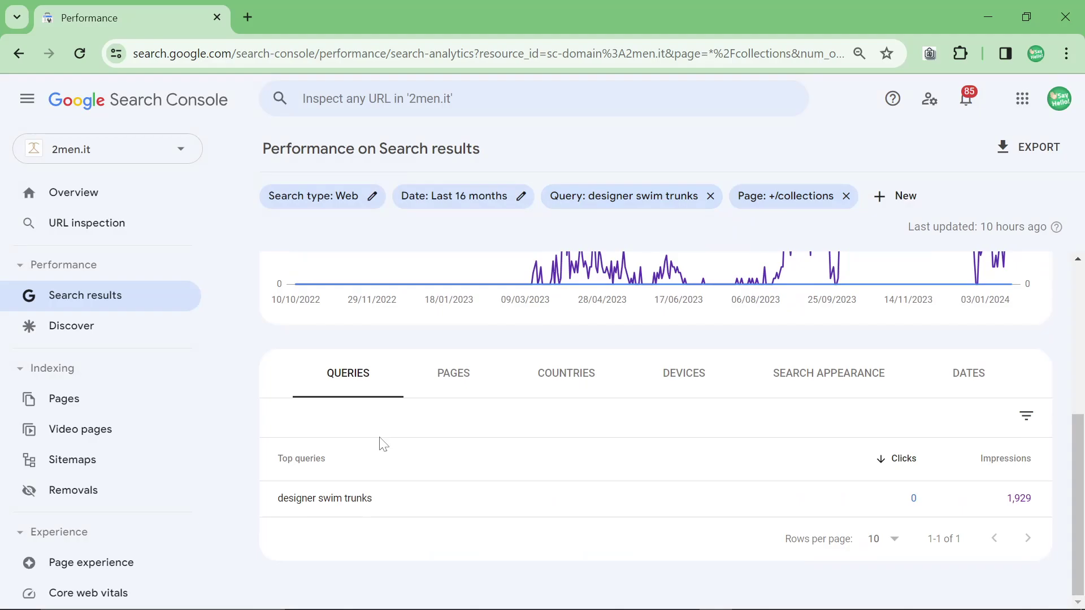
left_click(439, 389)
scroll(698, 439, "down", 3)
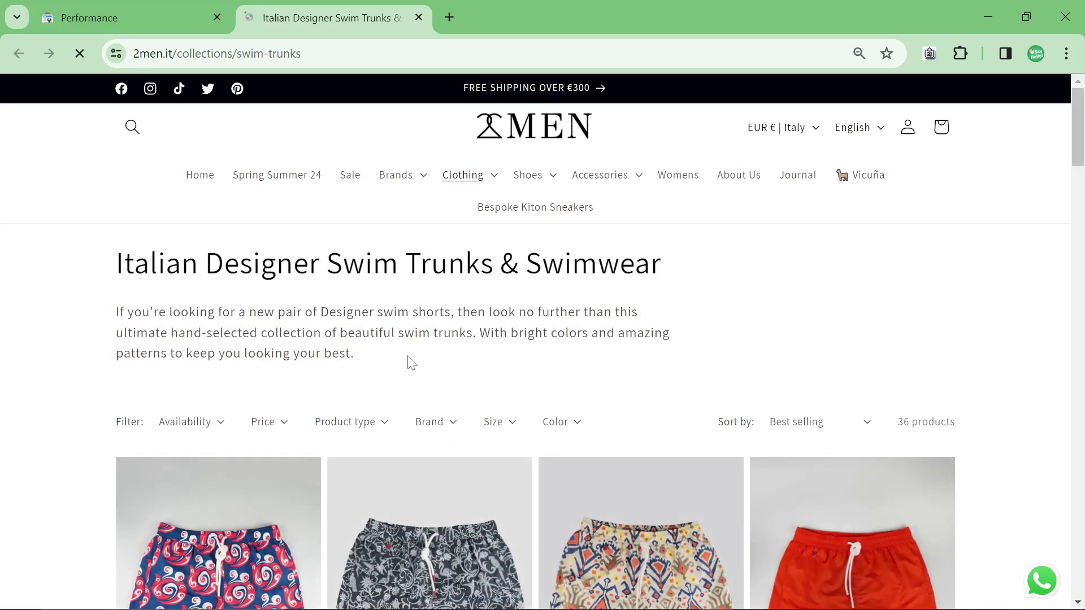
- Look through the swim trunks collection page, examining its heading, description and product listings down to the pagination
scroll(409, 364, "down", 12)
scroll(409, 364, "down", 15)
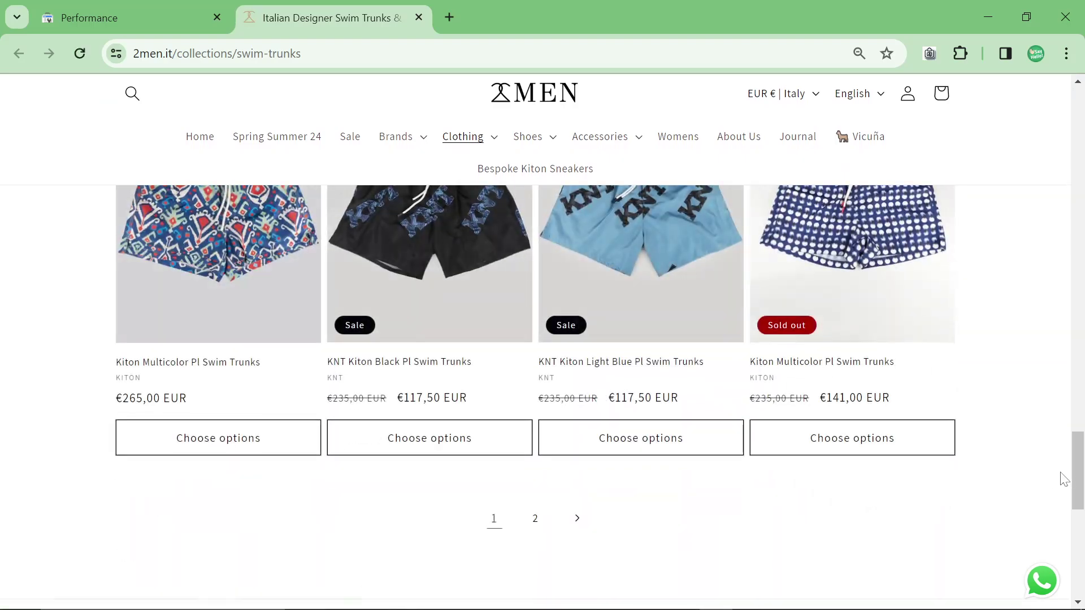
left_click_drag(1077, 472, 1035, 102)
left_click_drag(361, 354, 89, 307)
scroll(371, 276, "down", 10)
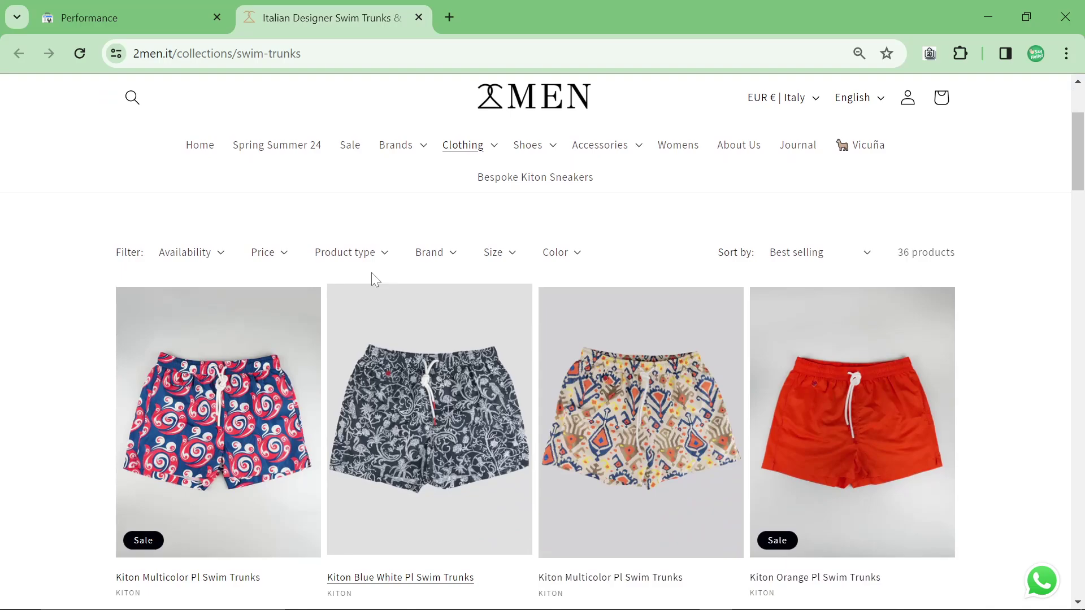
scroll(418, 392, "down", 15)
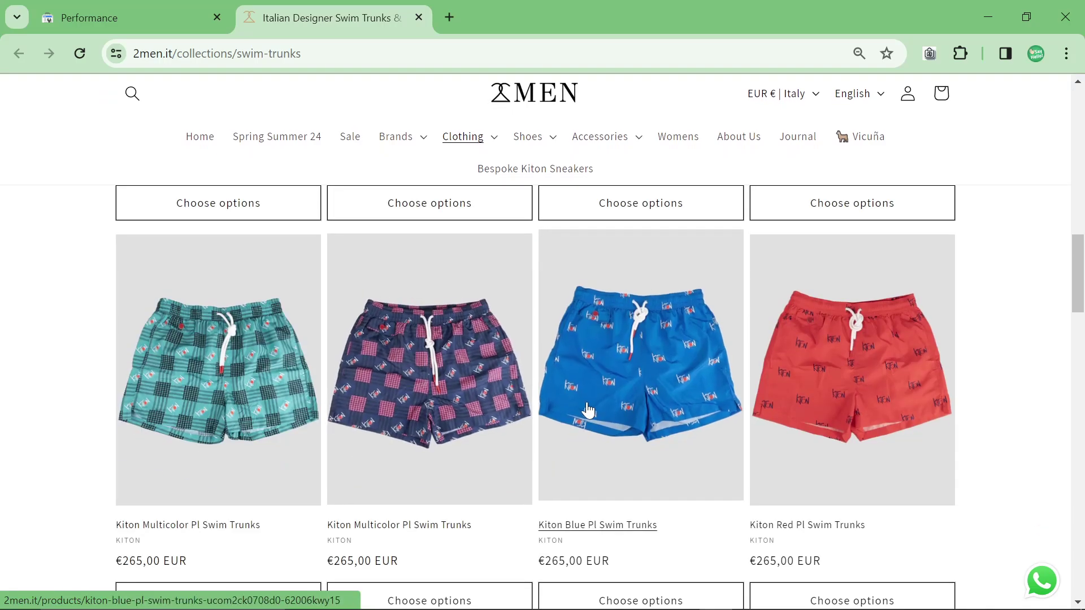
scroll(566, 446, "down", 8)
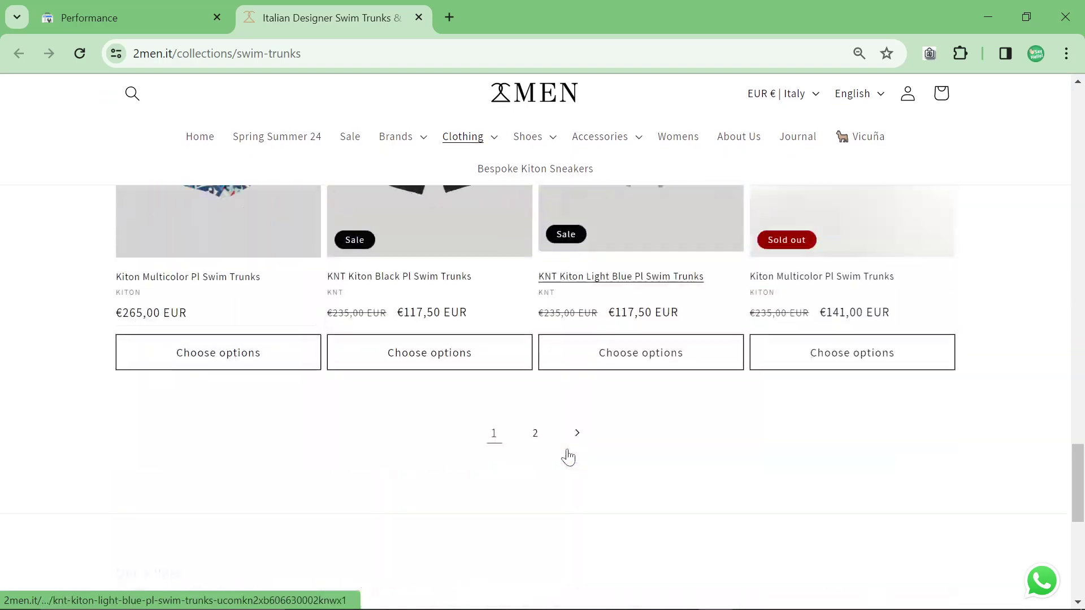
scroll(697, 462, "up", 2)
middle_click(697, 466)
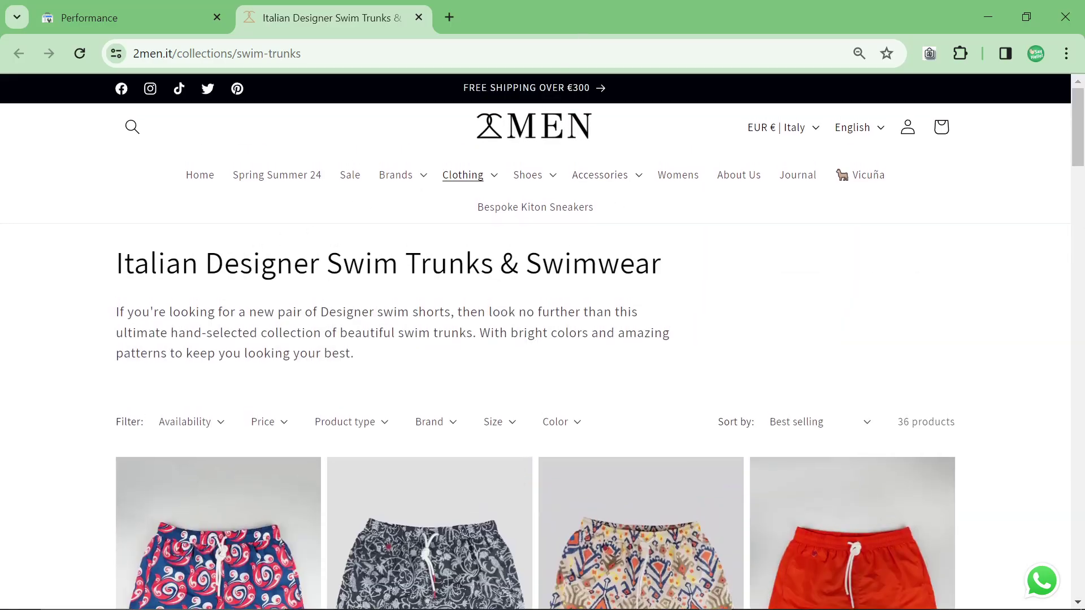
- Return to the ecommerce category GPT chat and read the detailed categories from Outerwear through Accessories
key("alt+Tab")
scroll(593, 408, "down", 1)
scroll(349, 362, "down", 2)
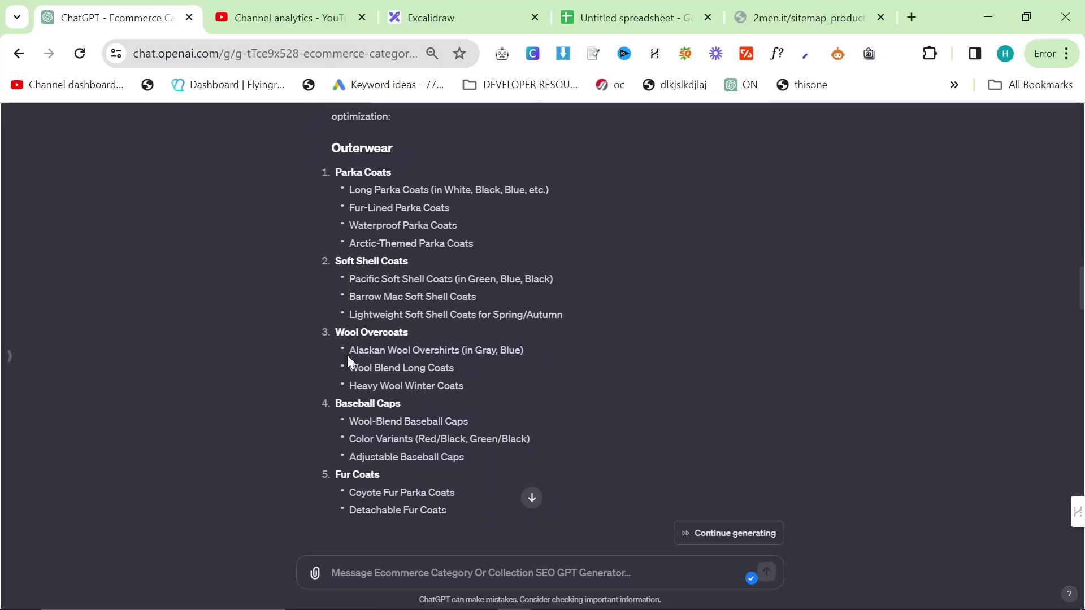
scroll(344, 346, "down", 3)
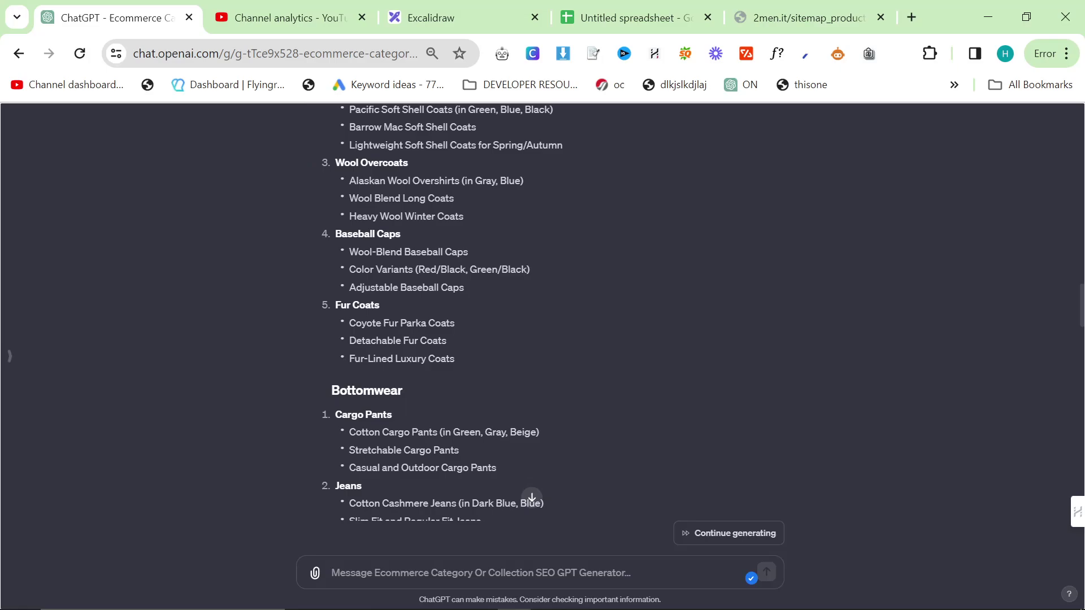
scroll(347, 348, "down", 3)
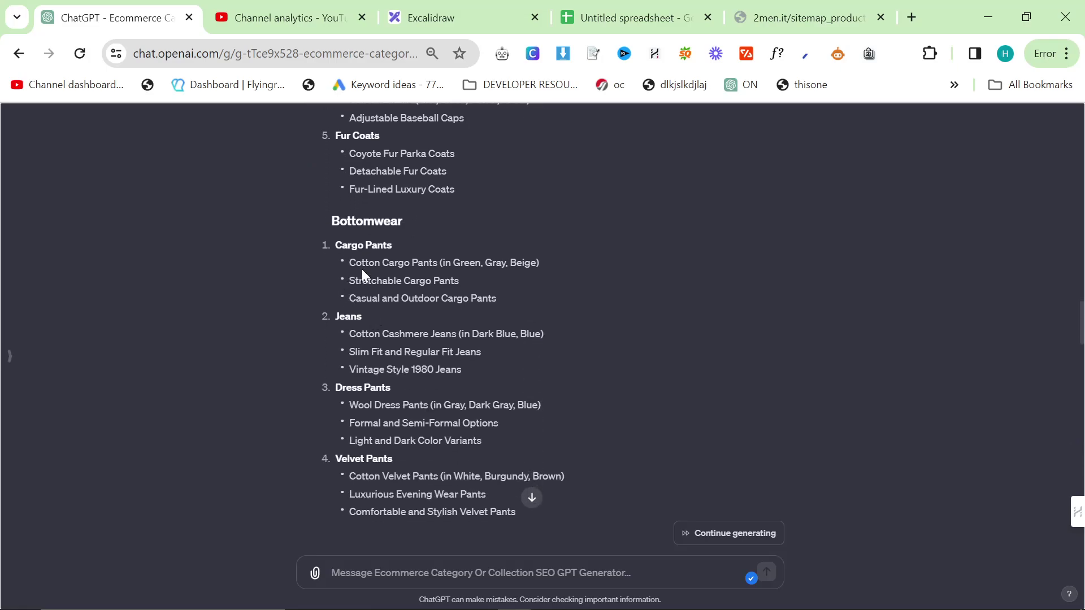
scroll(379, 270, "down", 3)
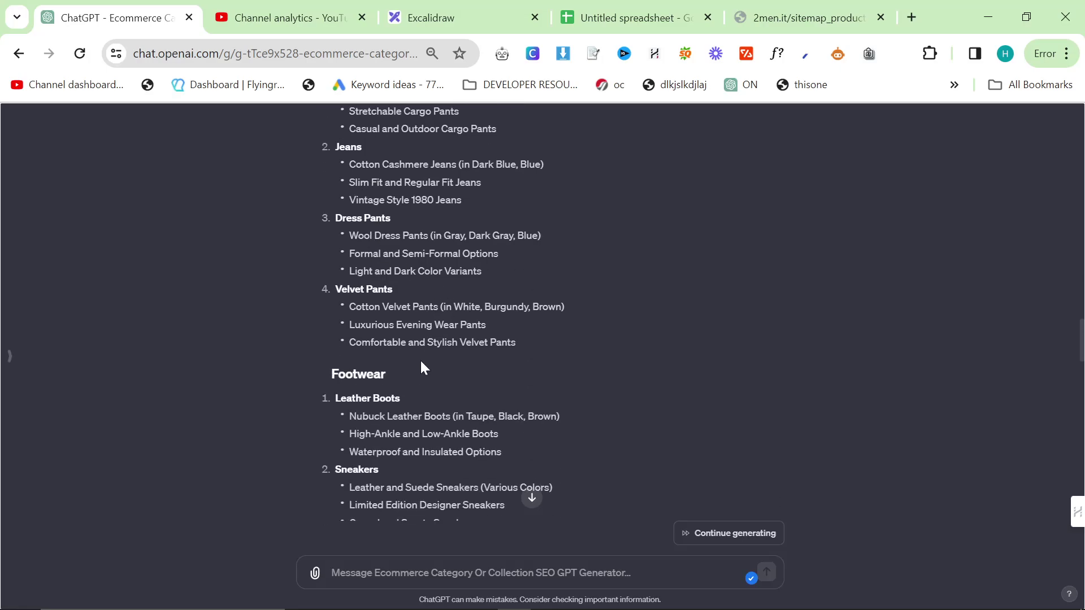
scroll(412, 339, "down", 2)
scroll(405, 317, "down", 7)
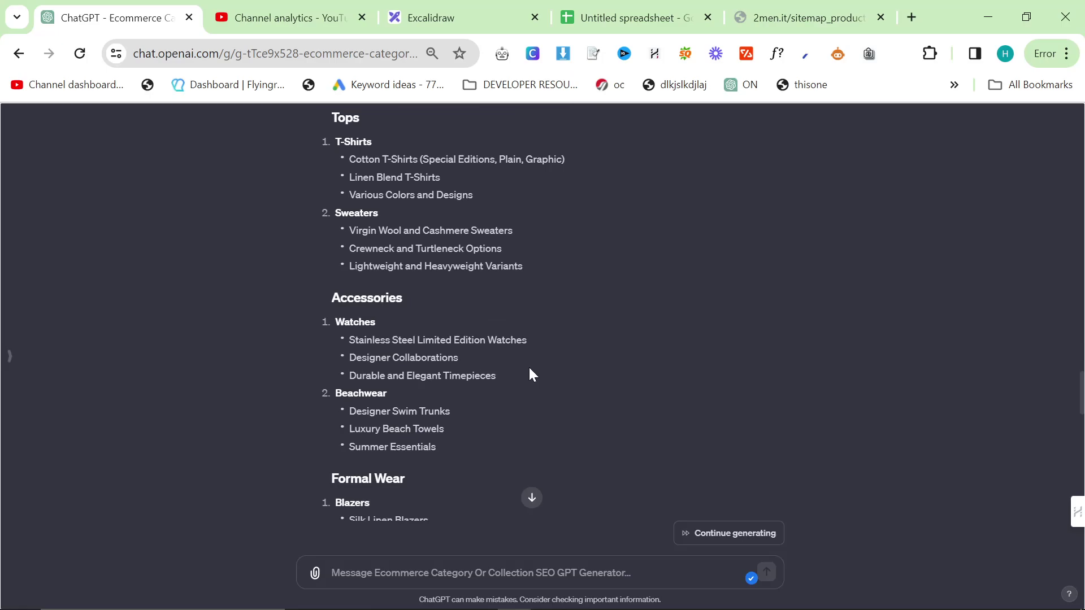
scroll(529, 368, "down", 3)
- Have the GPT continue generating the detailed category list, and review the whole conversation from the products3.txt upload to its end
left_click(701, 531)
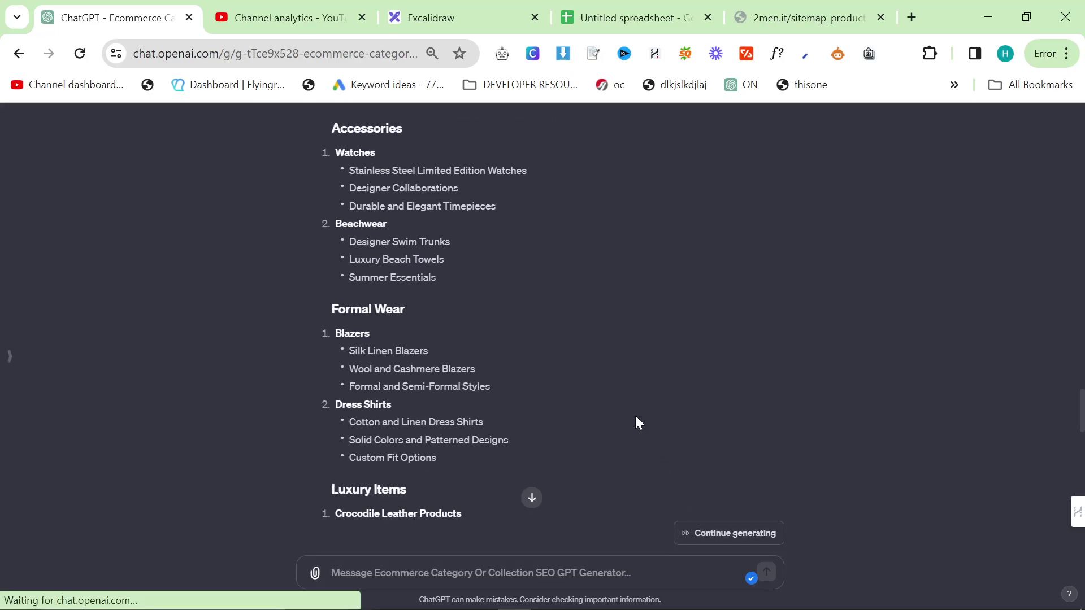
scroll(622, 420, "down", 8)
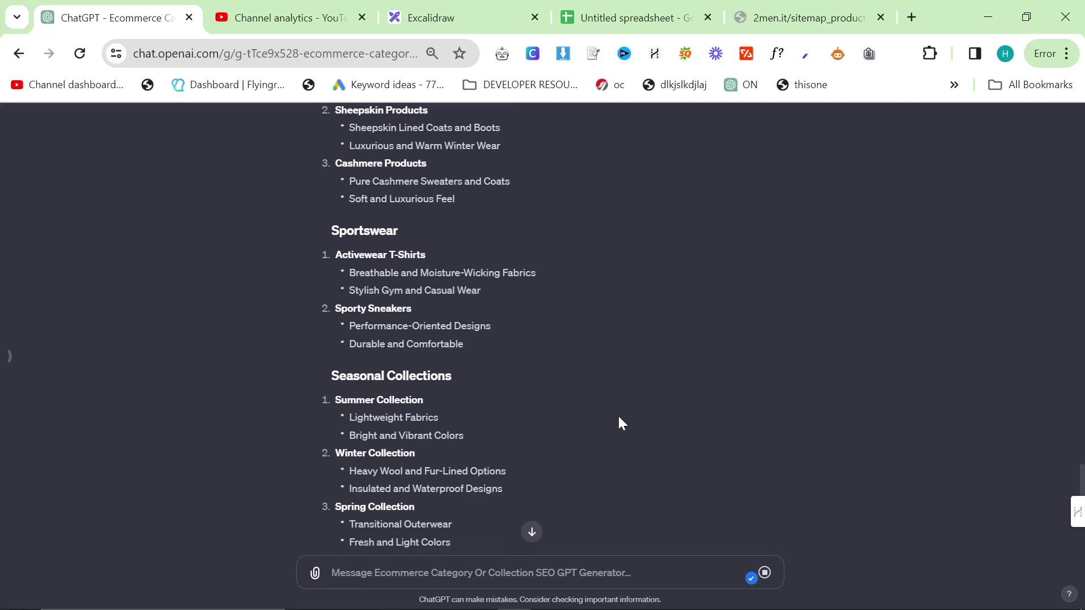
scroll(616, 414, "down", 6)
scroll(609, 409, "up", 10)
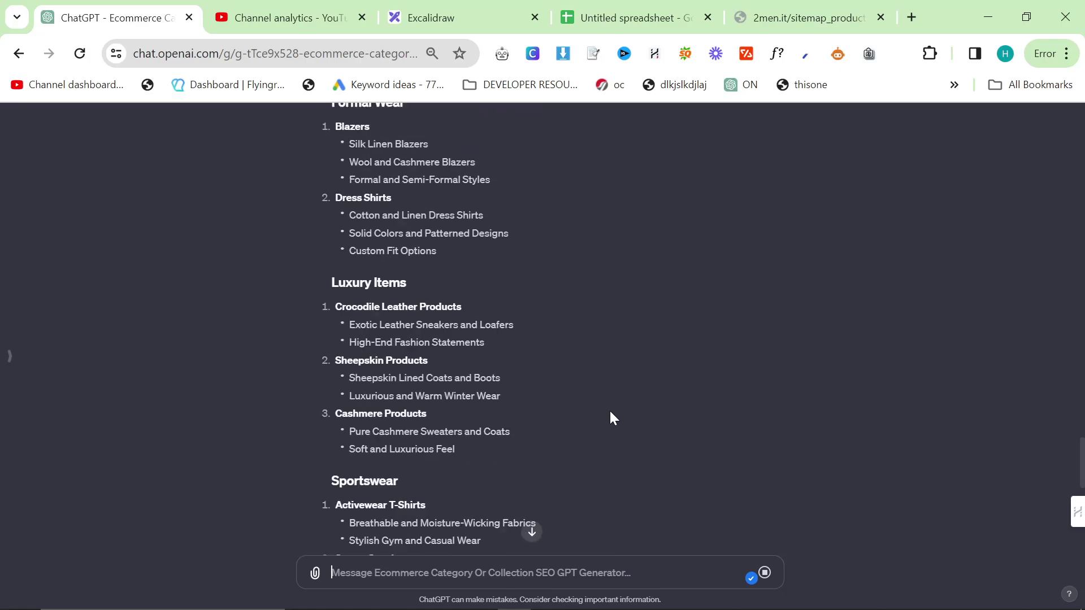
scroll(607, 411, "up", 20)
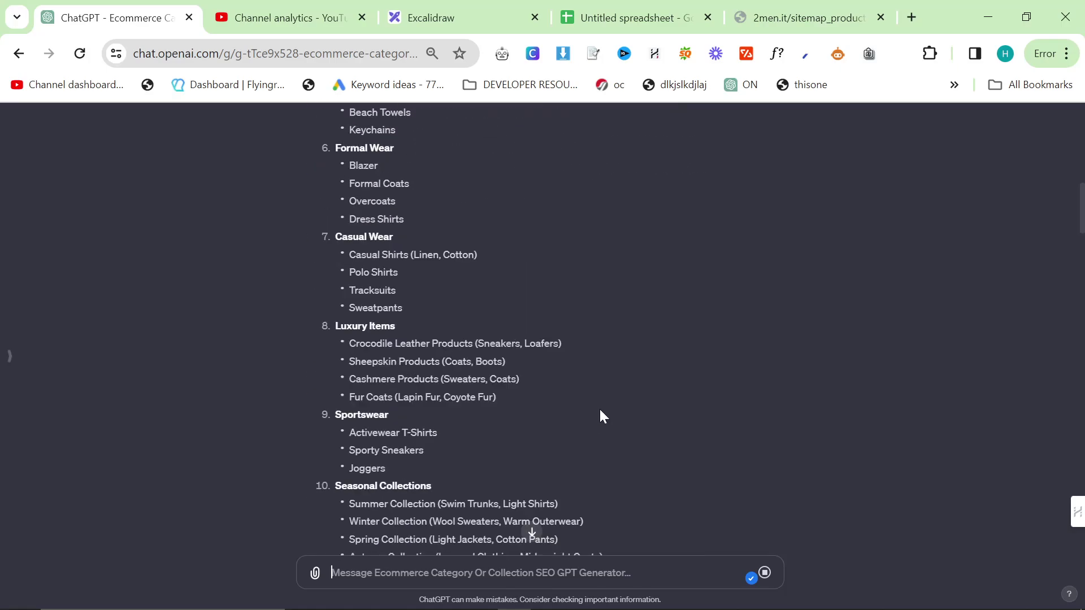
scroll(600, 416, "up", 12)
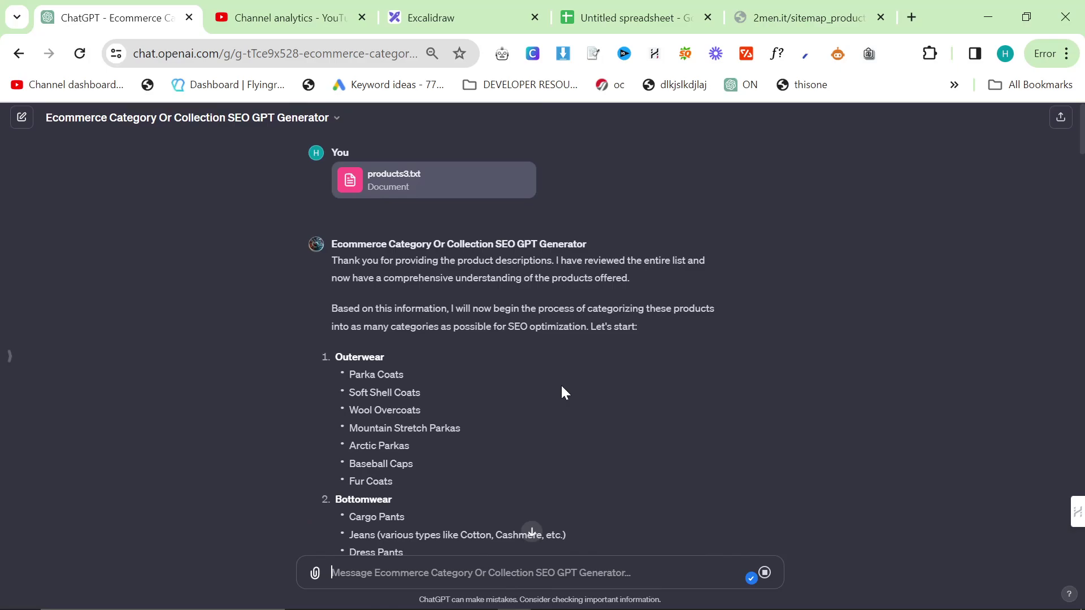
scroll(568, 387, "down", 3)
left_click_drag(1076, 146, 950, 546)
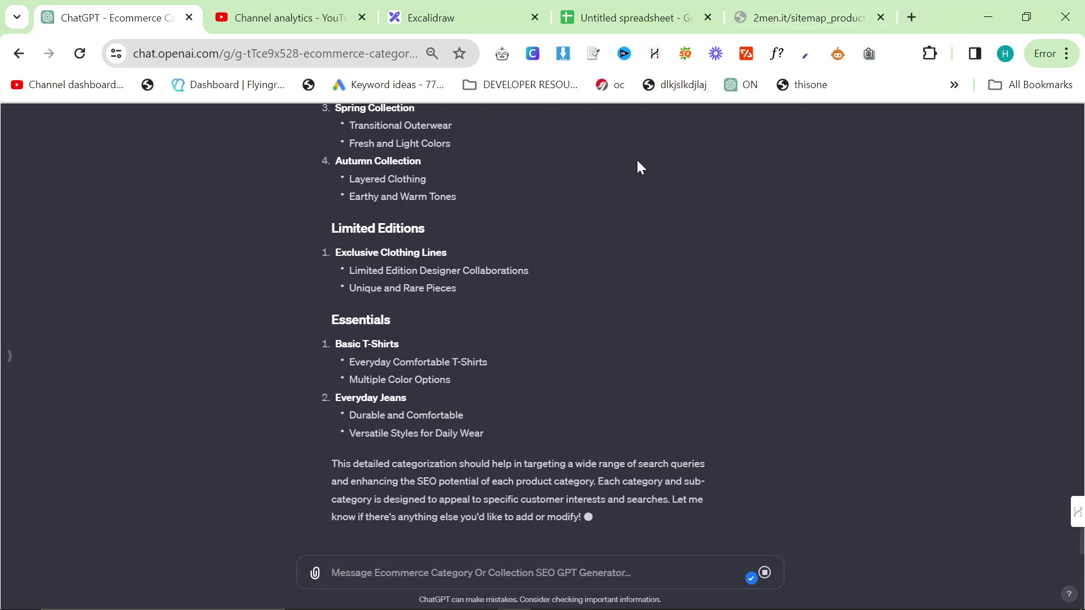
- Switch back to the browser profile used for Search Console and open ChatGPT in a new tab
left_click(1012, 54)
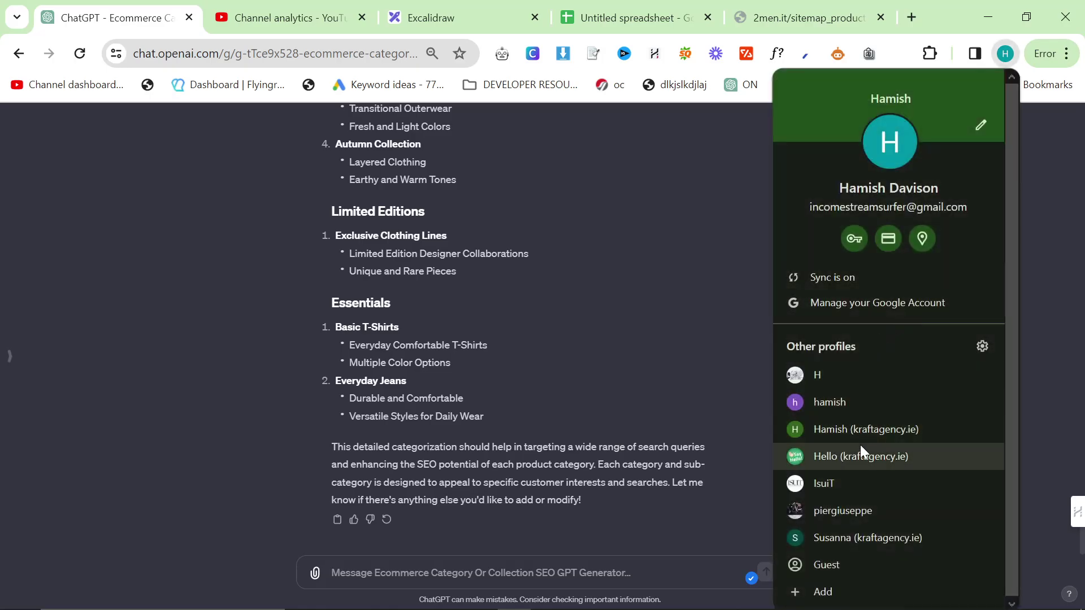
left_click(861, 452)
left_click(449, 18)
type("ch")
key("Return")
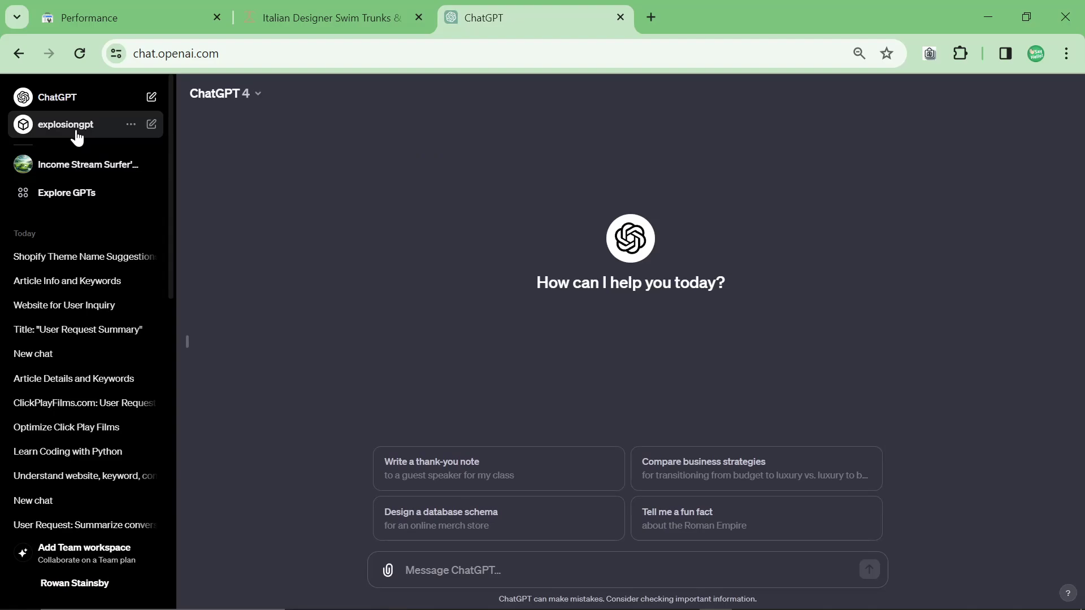
- Search the public GPTs for "topical", open Topical Authority For SEO GPT Generator in its own tab and read its description
left_click(187, 341)
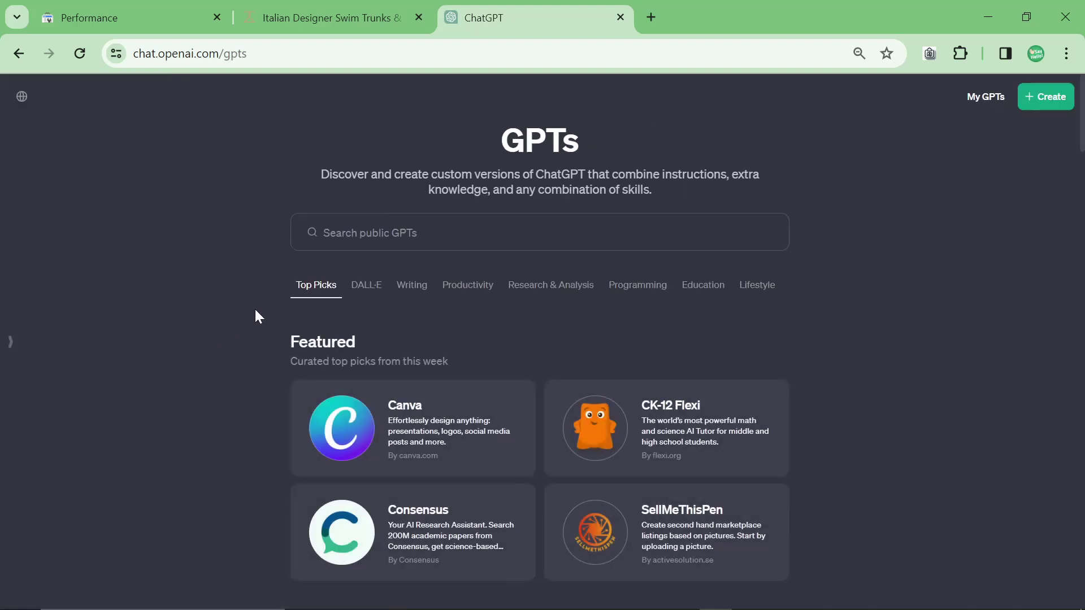
left_click(323, 232)
type("topical")
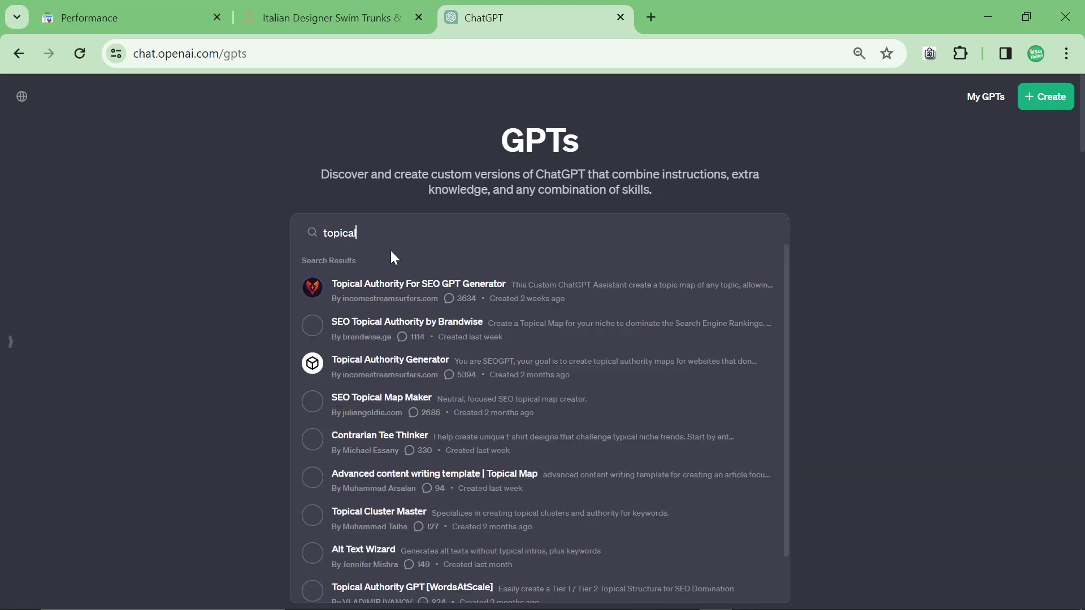
left_click(356, 287)
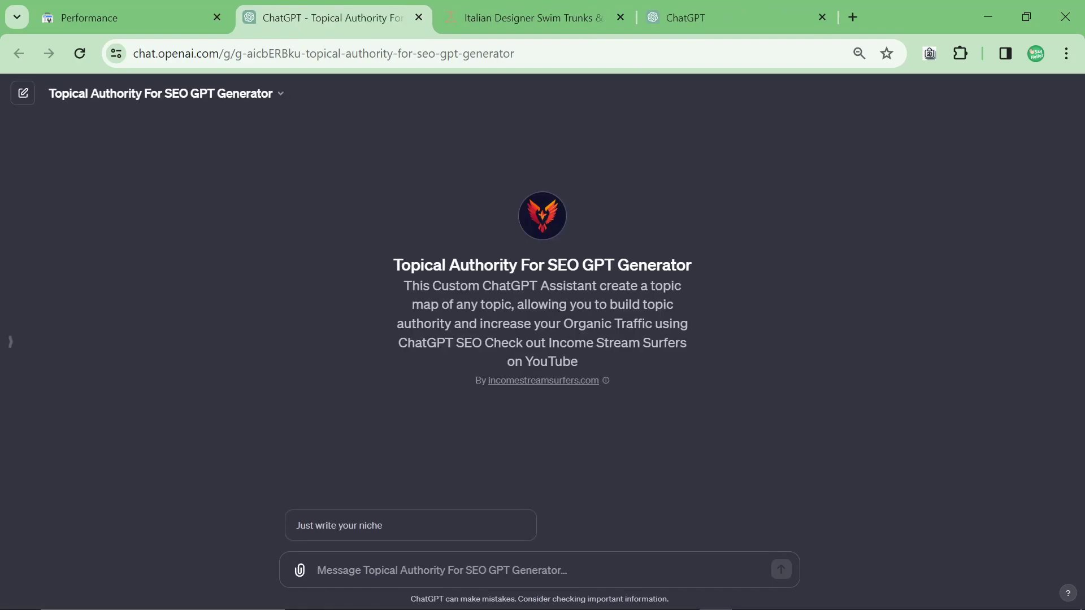
left_click_drag(394, 261, 707, 394)
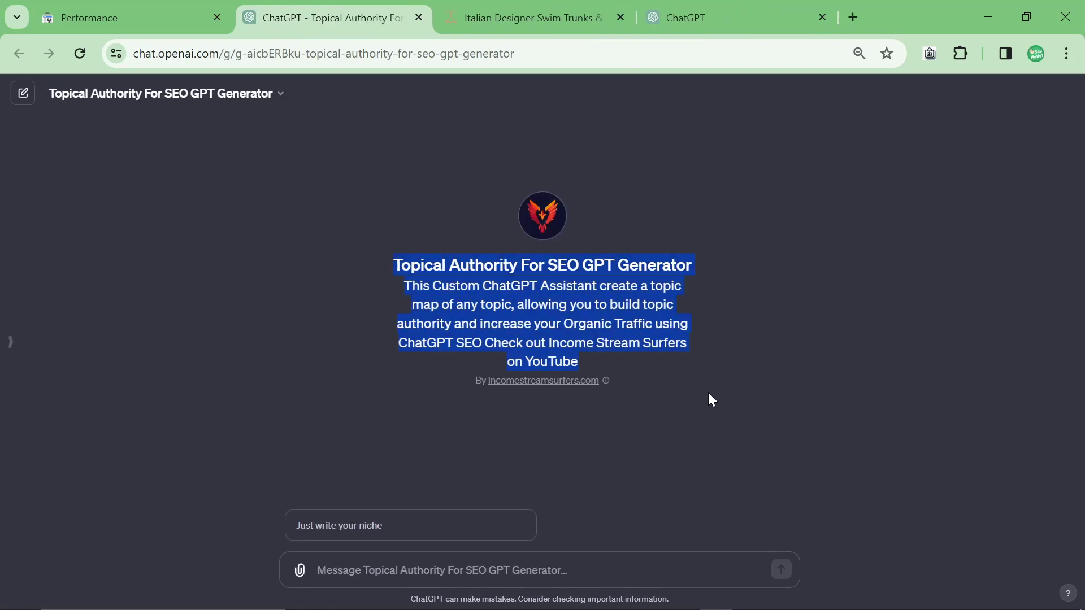
left_click(709, 394)
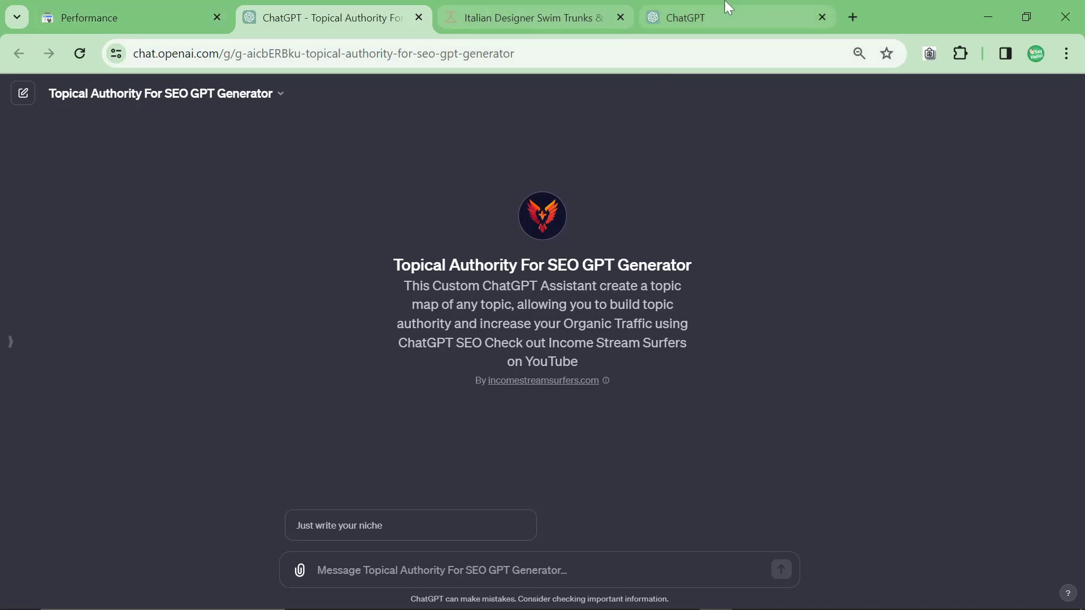
- Go back to the ecommerce category GPT chat and compare the initial category list with the detailed subcategories
left_click_drag(685, 18, 497, 17)
left_click(214, 181)
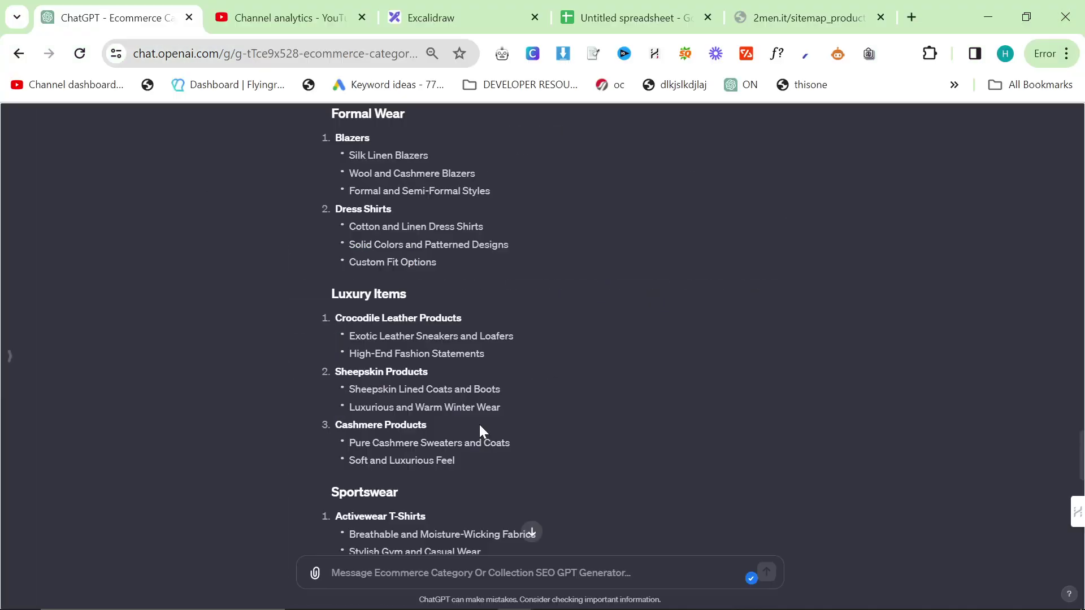
scroll(581, 474, "down", 15)
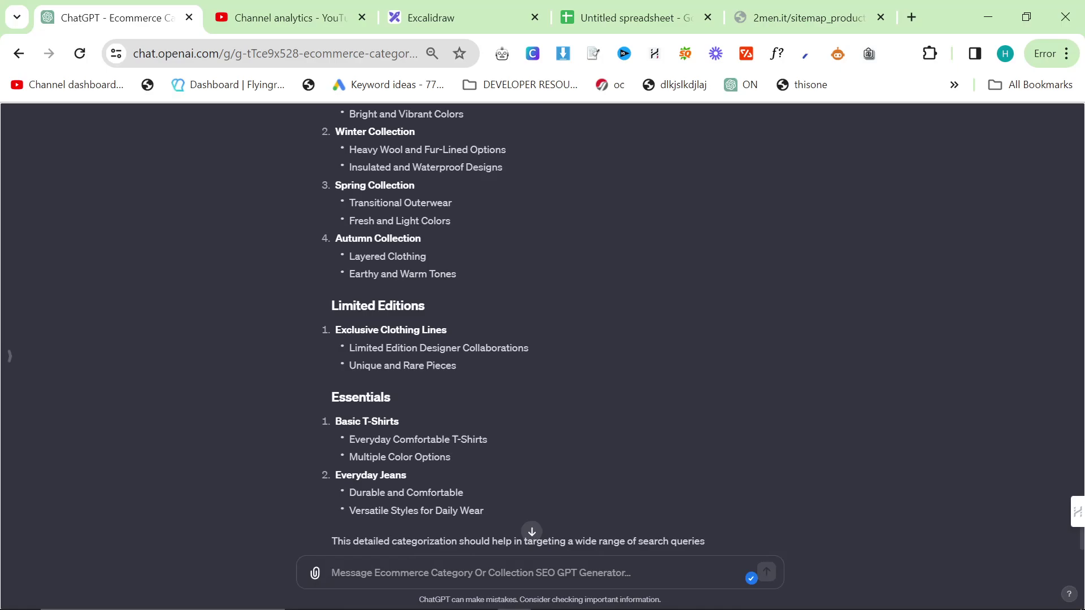
scroll(582, 473, "up", 20)
scroll(526, 528, "up", 20)
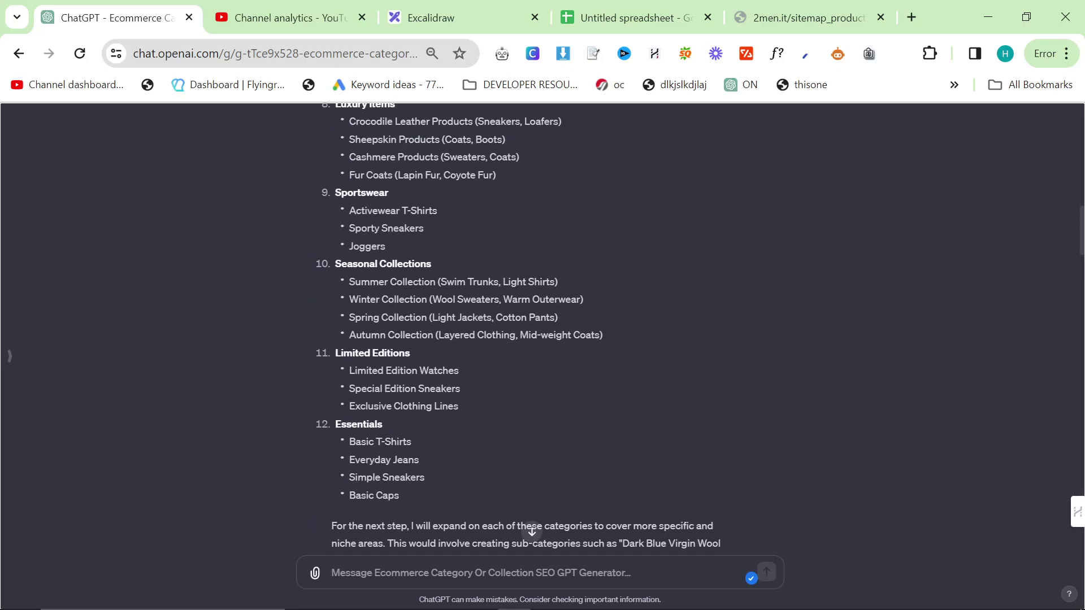
scroll(576, 462, "down", 13)
scroll(576, 462, "down", 15)
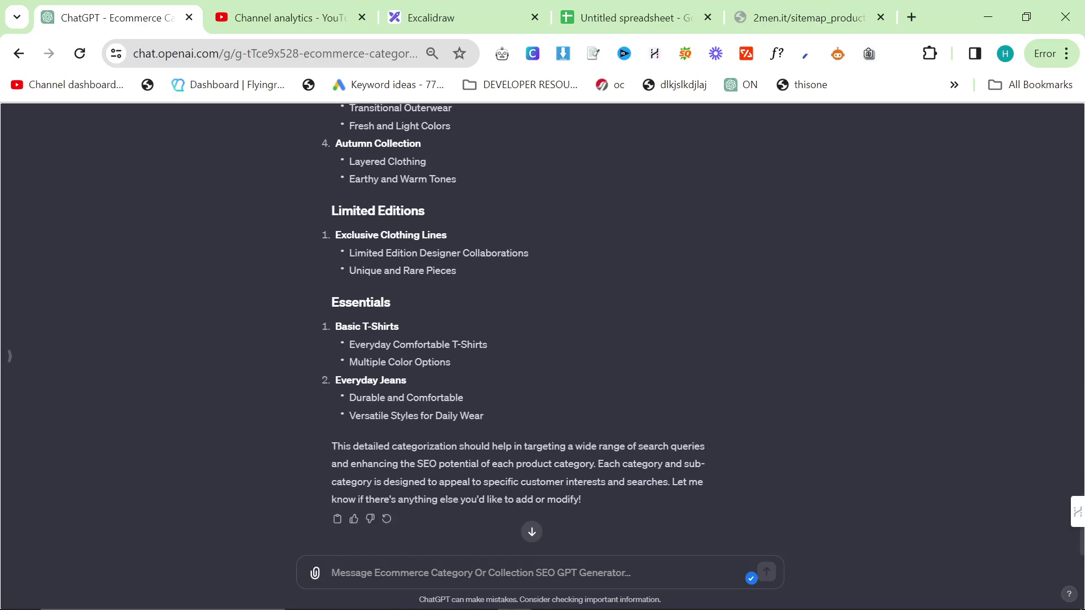
- Send the category GPT the follow-up prompt "now expand it even more"
type("now expa")
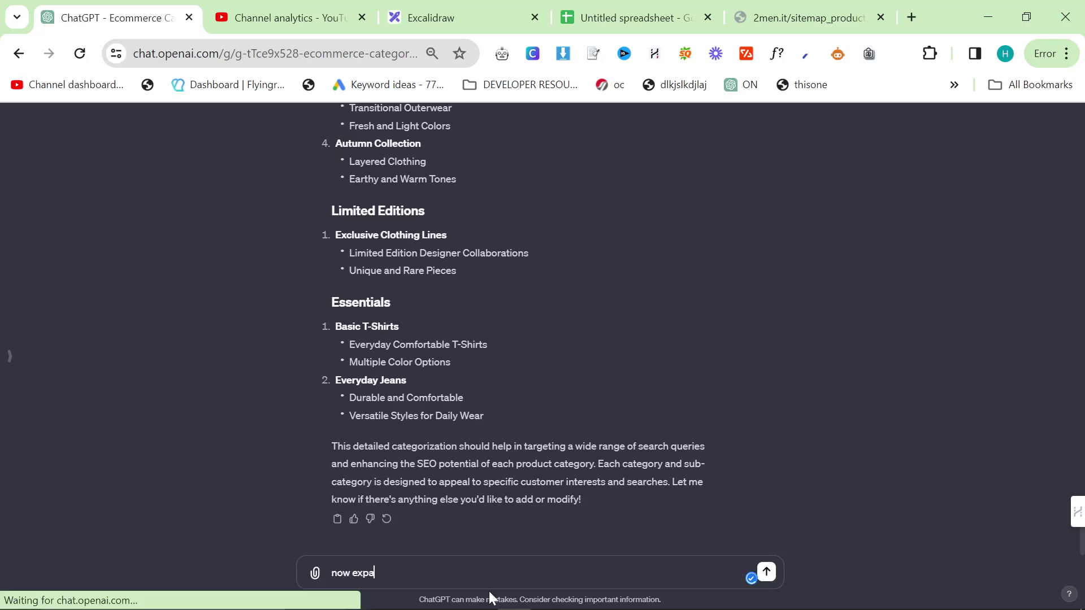
type("nd it even more")
key("Return")
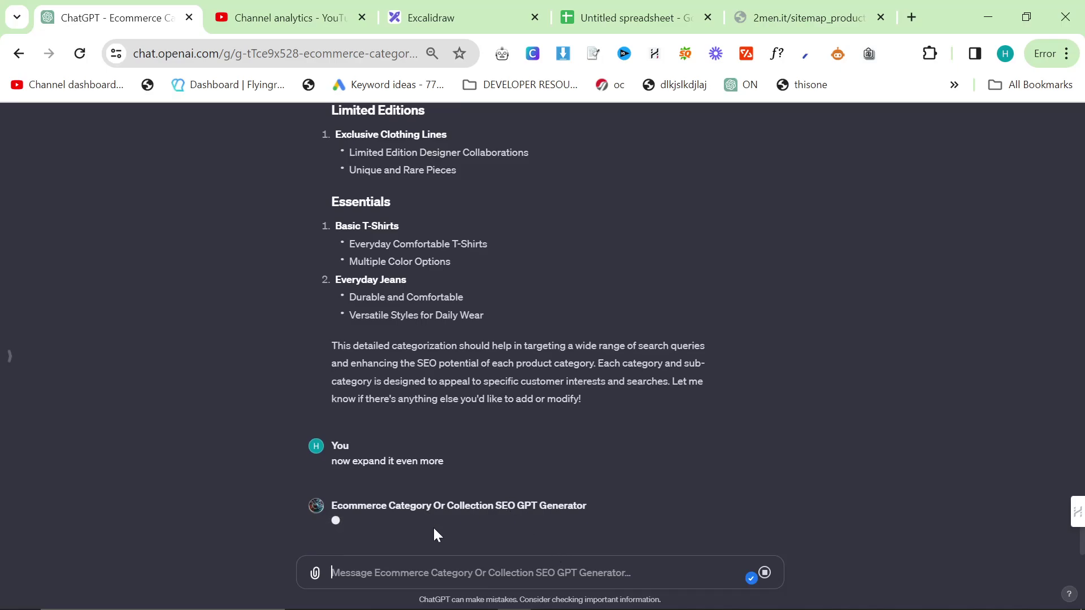
- In the Excalidraw diagram, underline "Upload products to Shopify/woocommerce" freehand and draw an arrow down and left from the Categories box
left_click(473, 18)
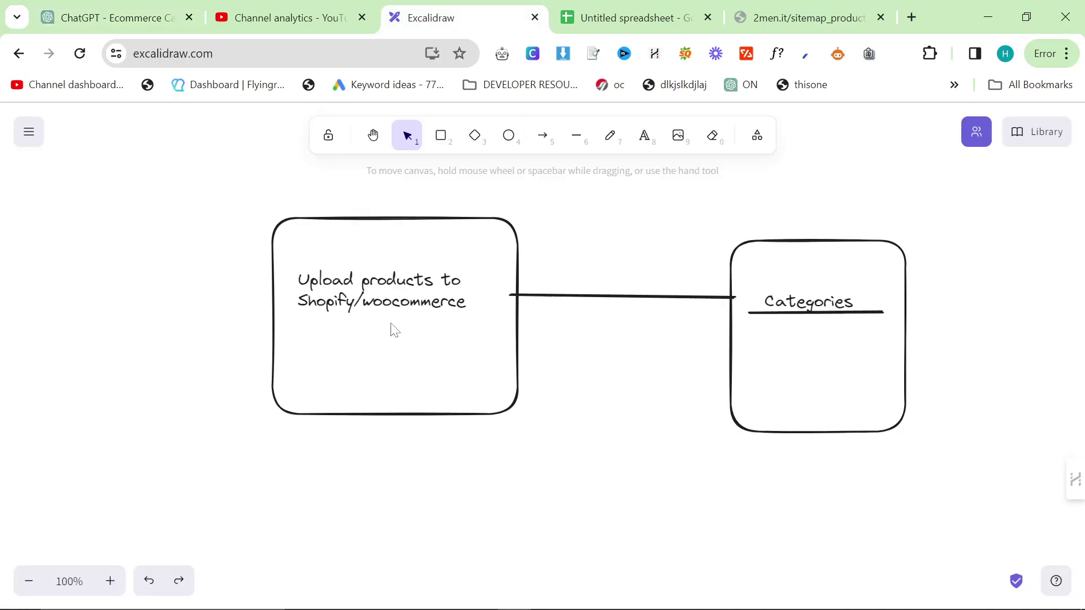
left_click(611, 137)
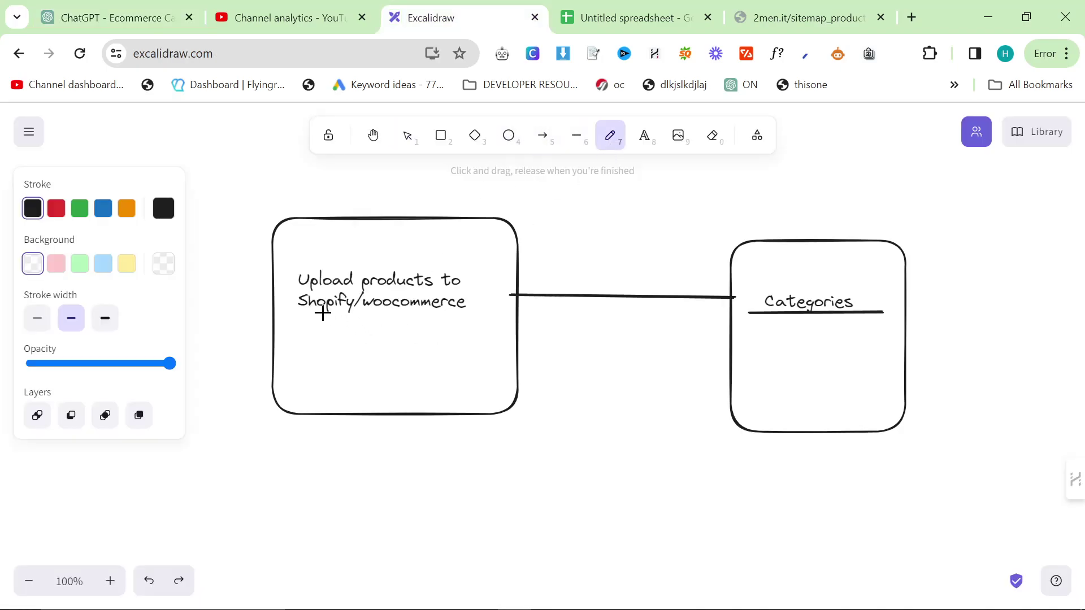
left_click_drag(294, 317, 508, 319)
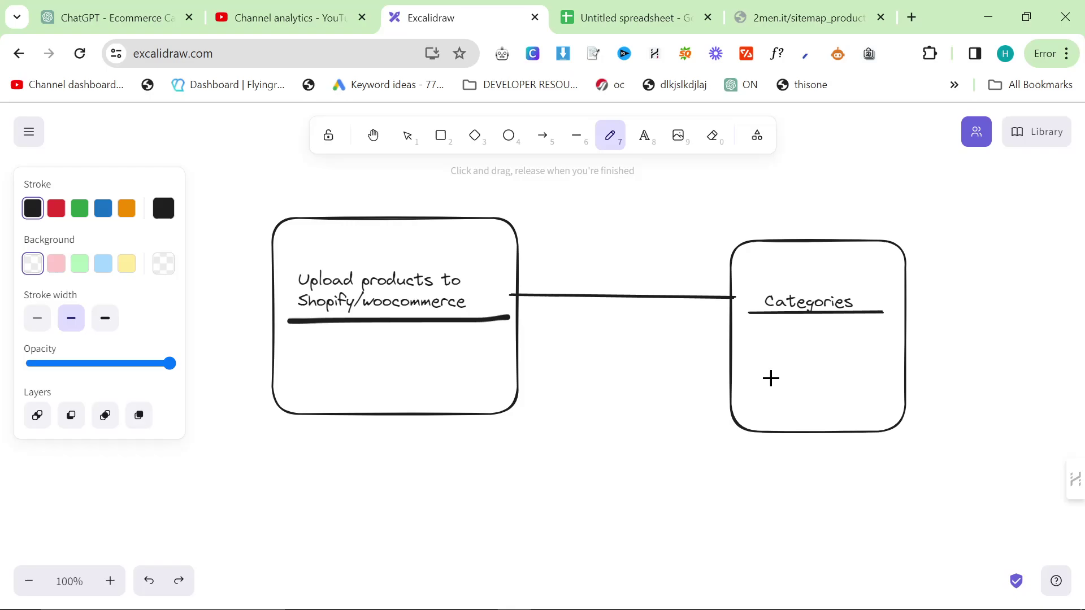
left_click_drag(734, 429, 582, 499)
left_click_drag(604, 457, 622, 516)
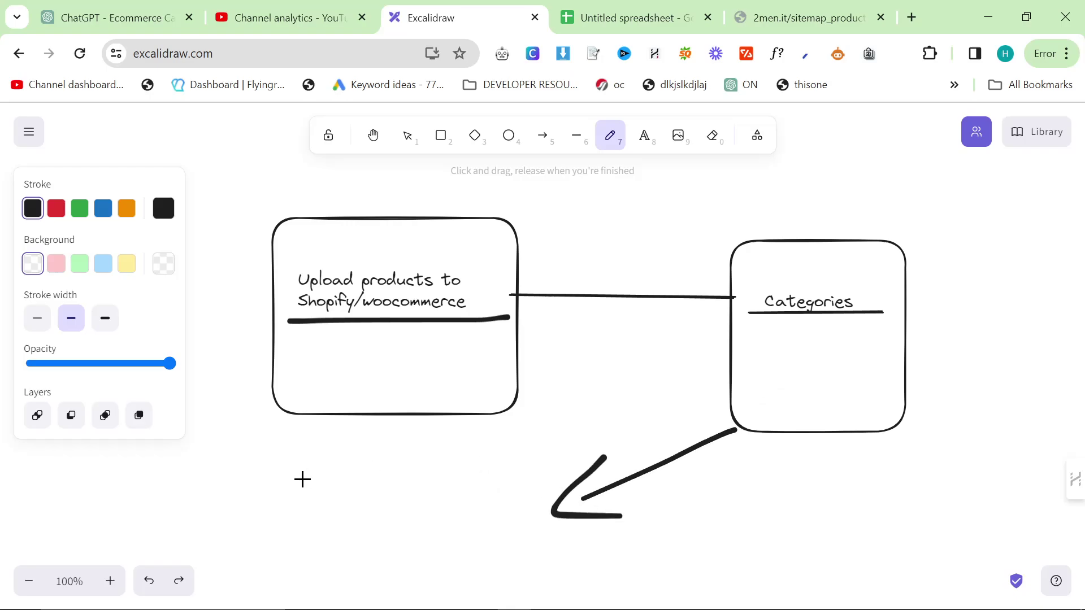
- Return to the ecommerce category GPT chat and send the prompt "now think of some new examples you haven't covered yet"
left_click(113, 18)
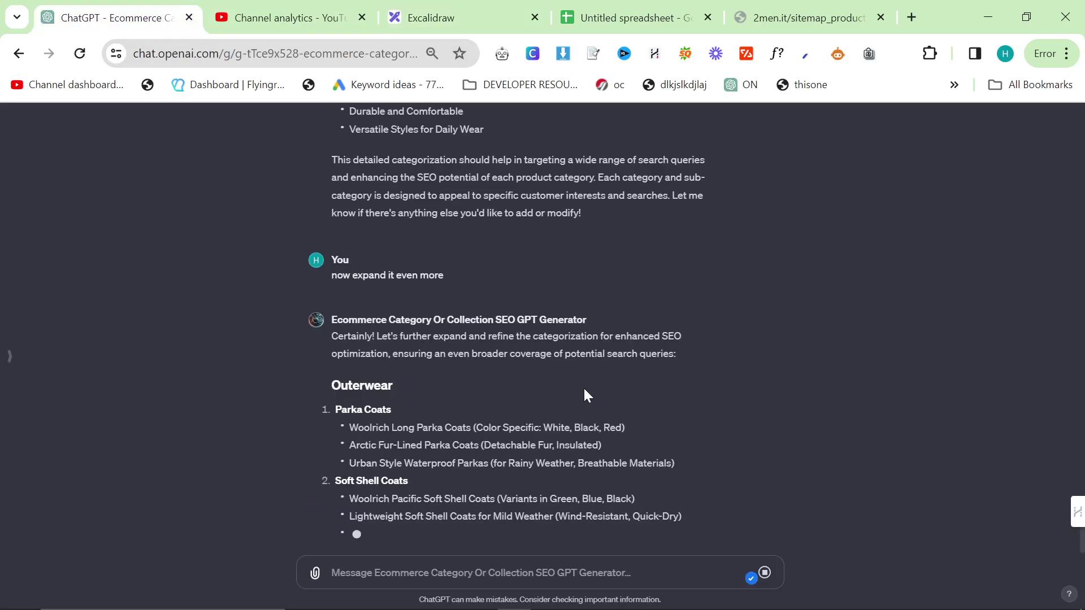
left_click(458, 552)
type("no")
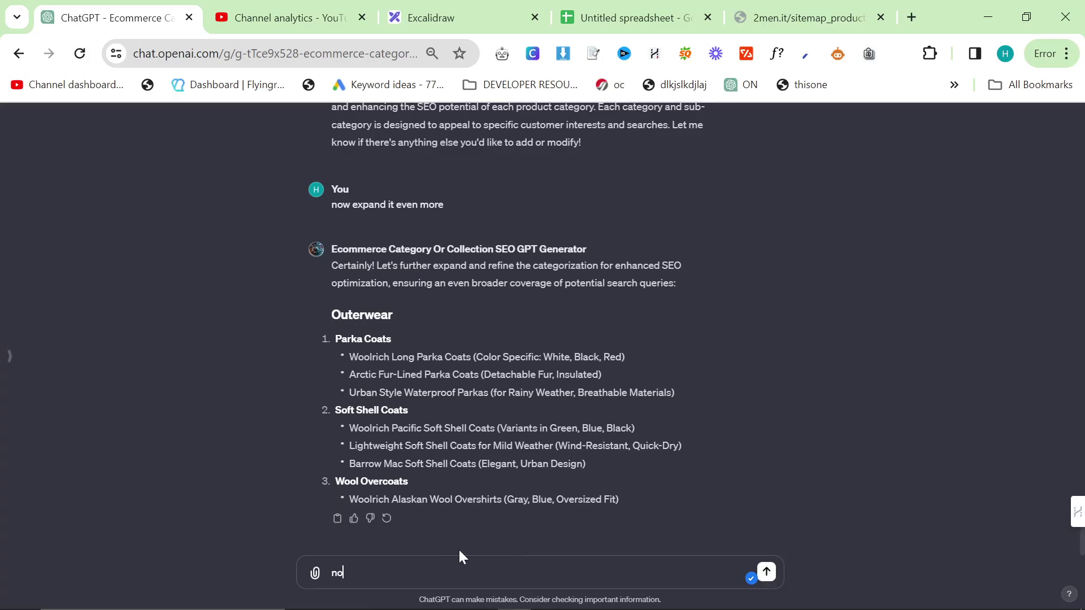
type("w think of some new examples you haven't coveredy")
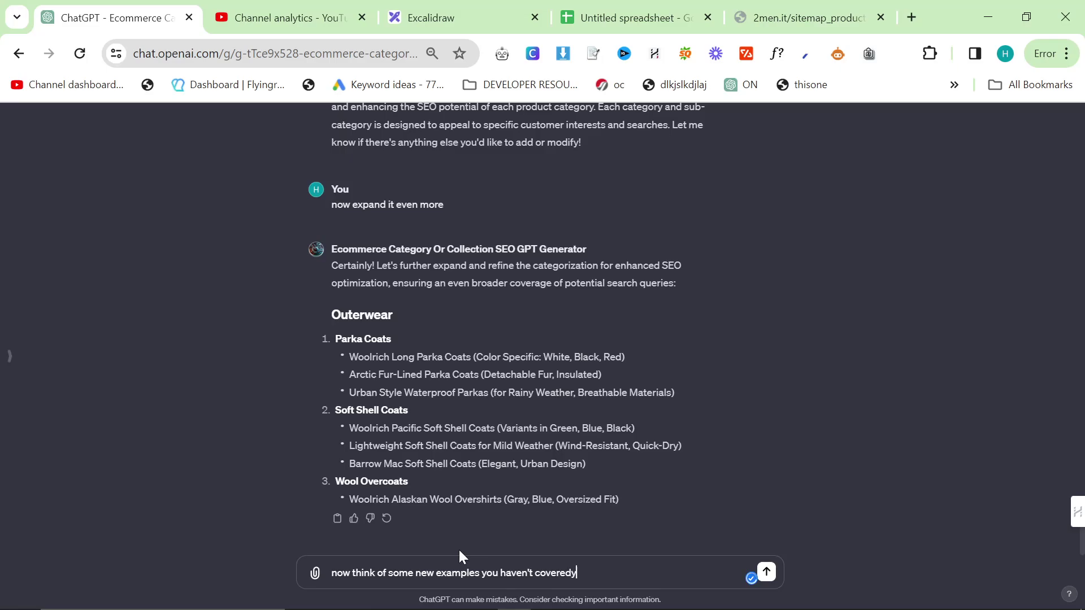
key("BackSpace")
type("yet")
key("Return")
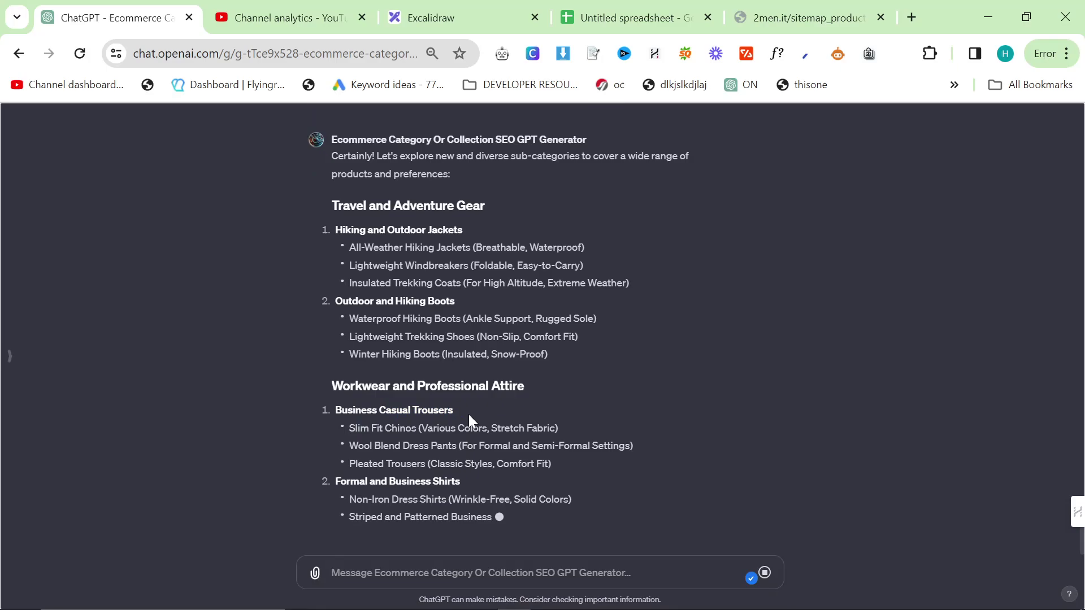
- Examine the newly generated subcategories, especially the trousers and shirts under Workwear and Professional Attire
scroll(468, 415, "up", 2)
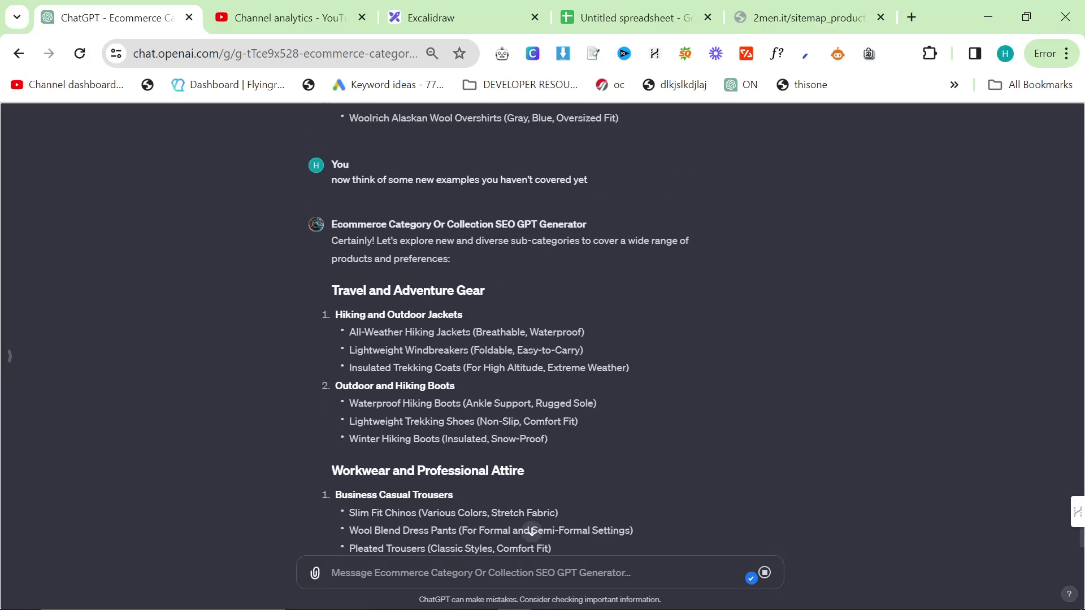
triple_click(425, 495)
scroll(442, 475, "down", 3)
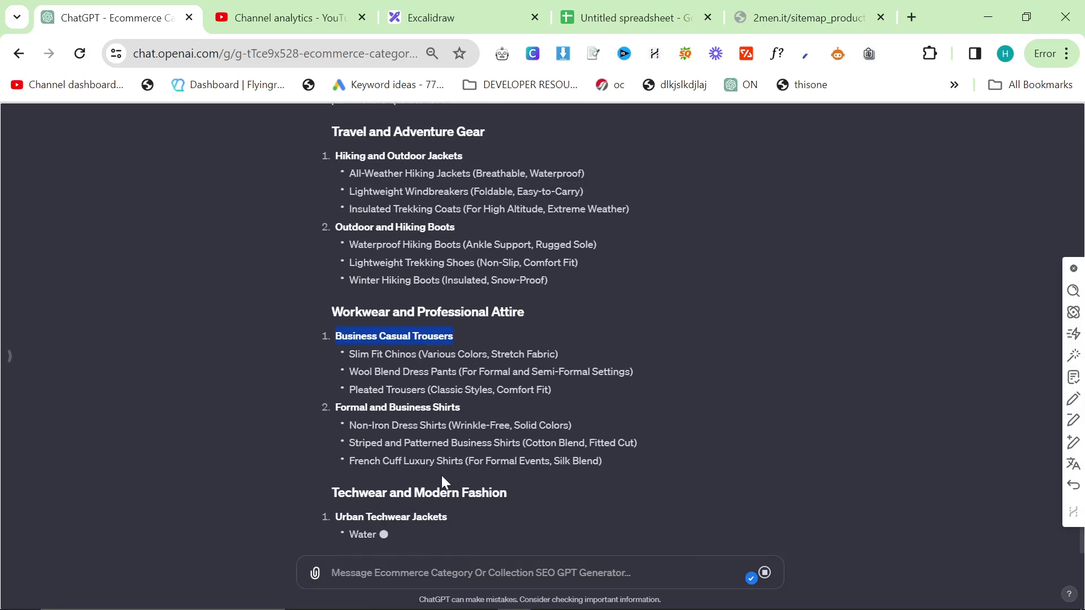
scroll(402, 432, "up", 1)
scroll(402, 432, "down", 3)
triple_click(412, 432)
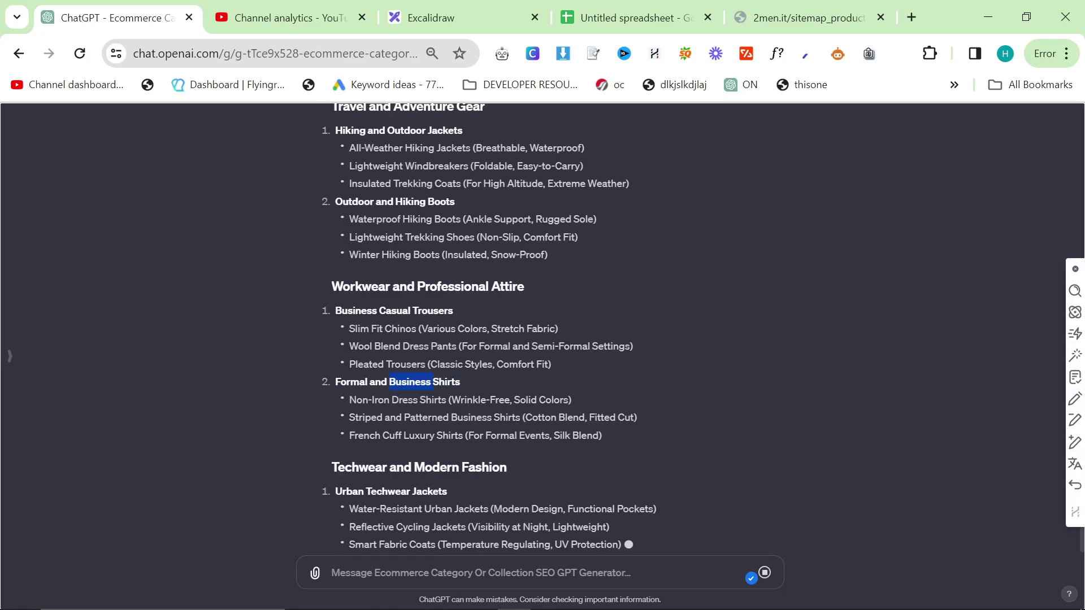
double_click(433, 318)
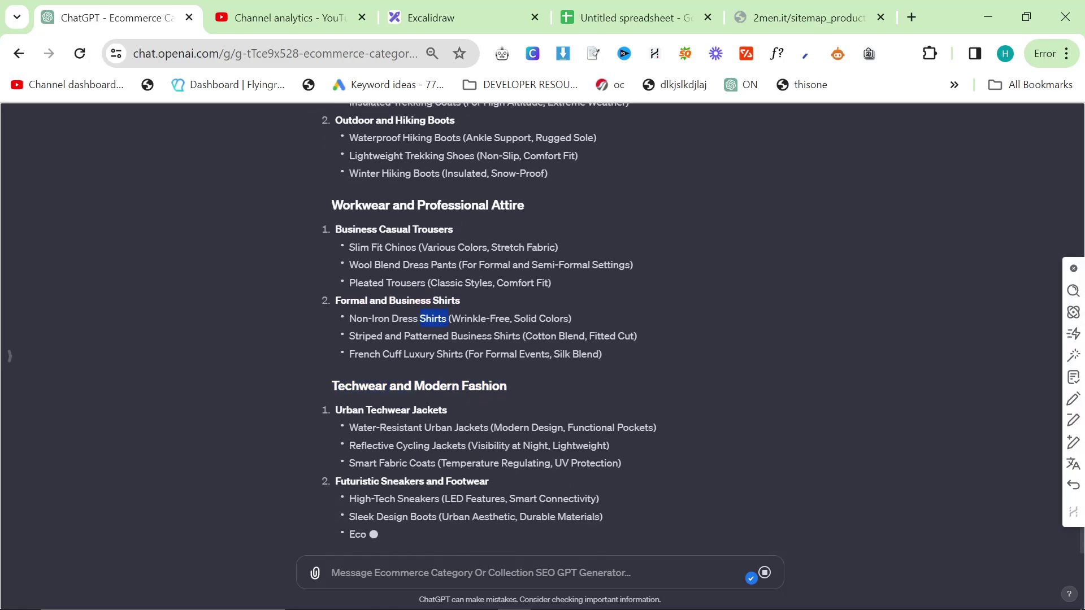
left_click_drag(478, 314, 350, 264)
scroll(351, 264, "up", 3)
scroll(601, 493, "down", 3)
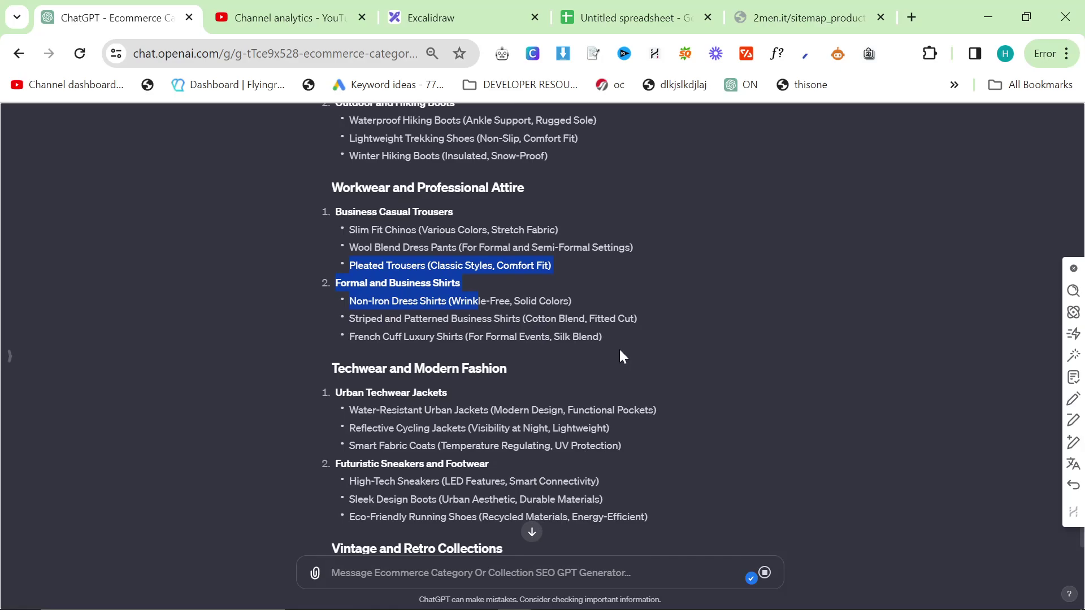
left_click(450, 293)
scroll(420, 416, "down", 2)
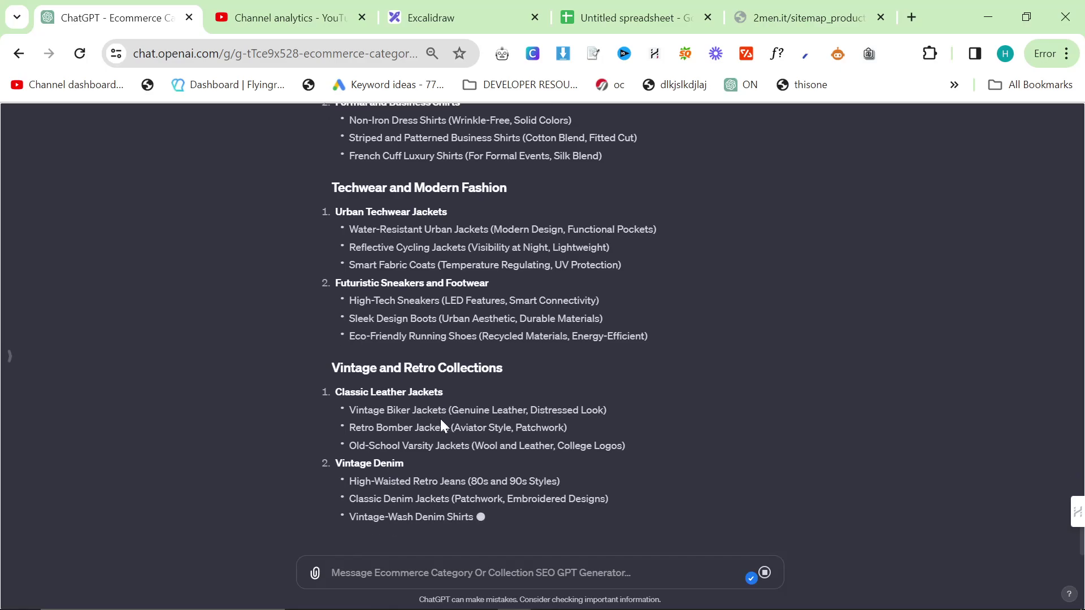
- Review the conversation from the products3.txt upload through the latest reply, and return to the initial category list
scroll(506, 466, "up", 20)
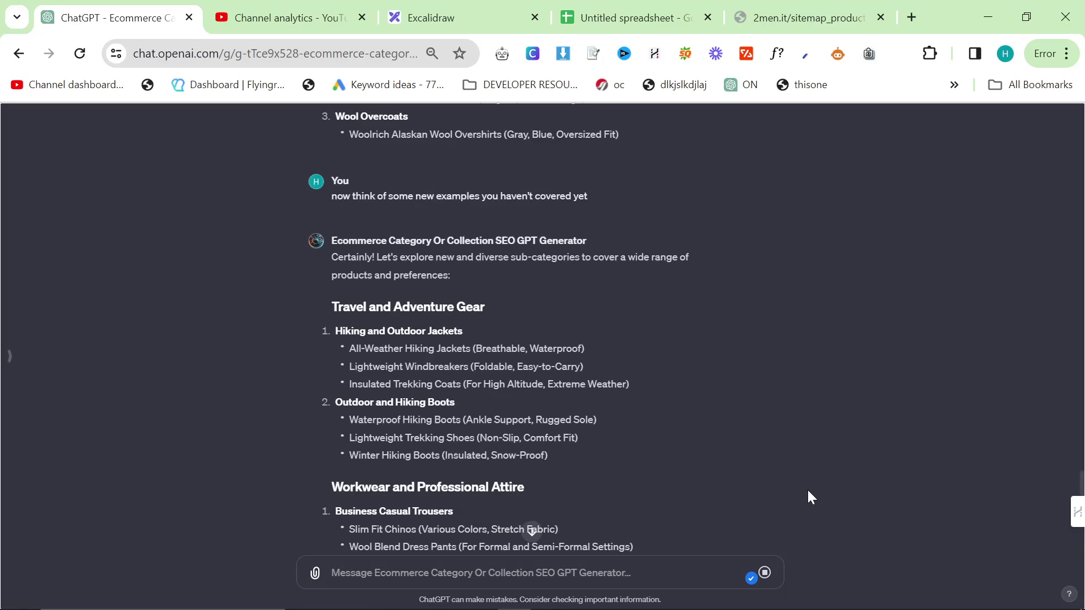
scroll(675, 266, "up", 15)
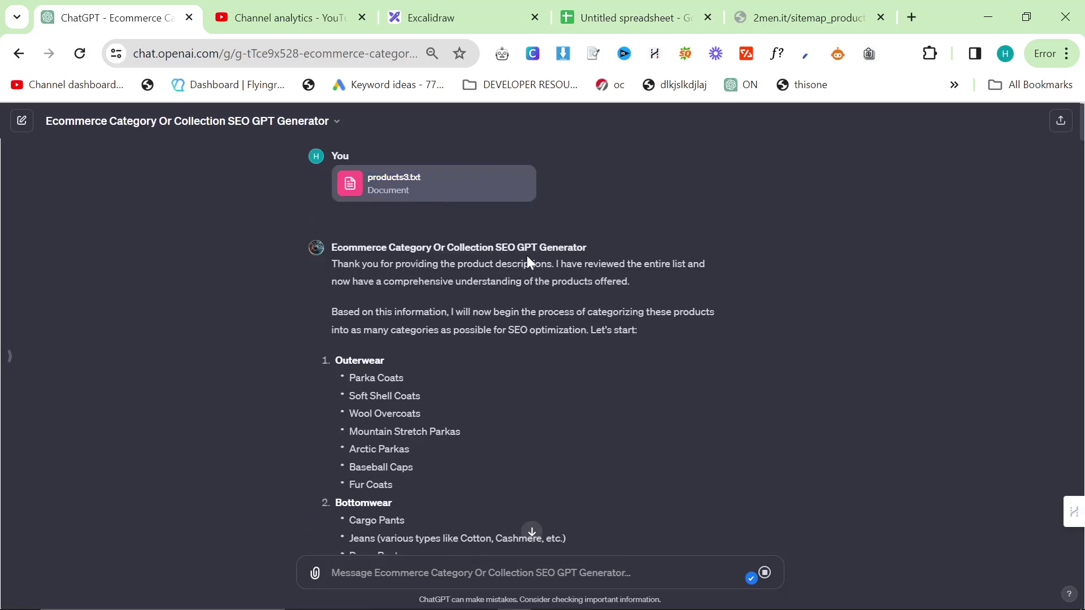
left_click_drag(576, 264, 347, 180)
left_click(298, 179)
left_click_drag(494, 264, 397, 191)
left_click(515, 426)
scroll(503, 485, "down", 7)
scroll(509, 480, "down", 10)
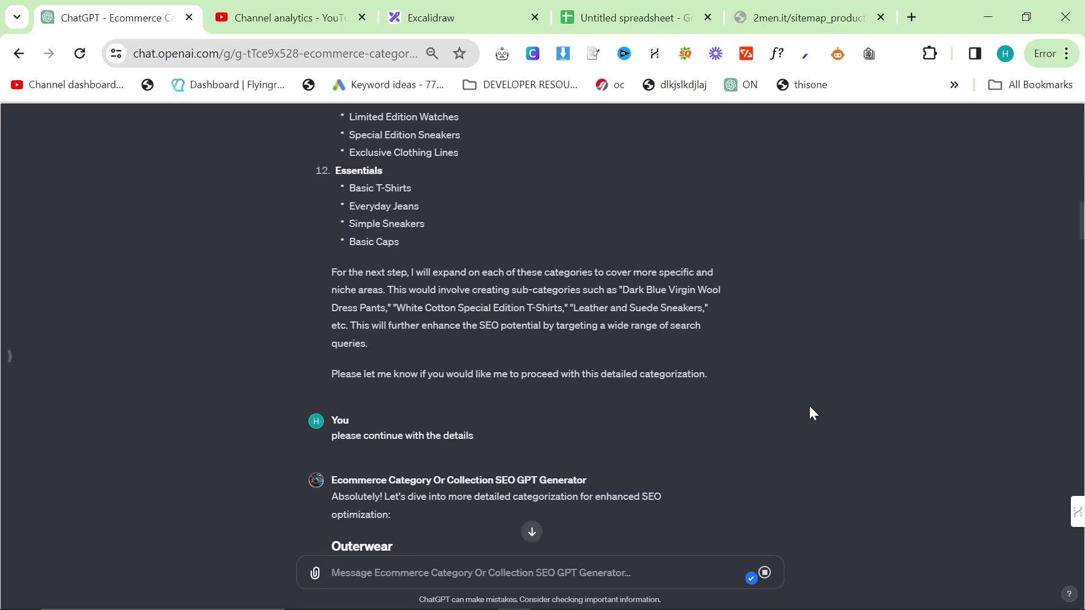
scroll(638, 479, "down", 15)
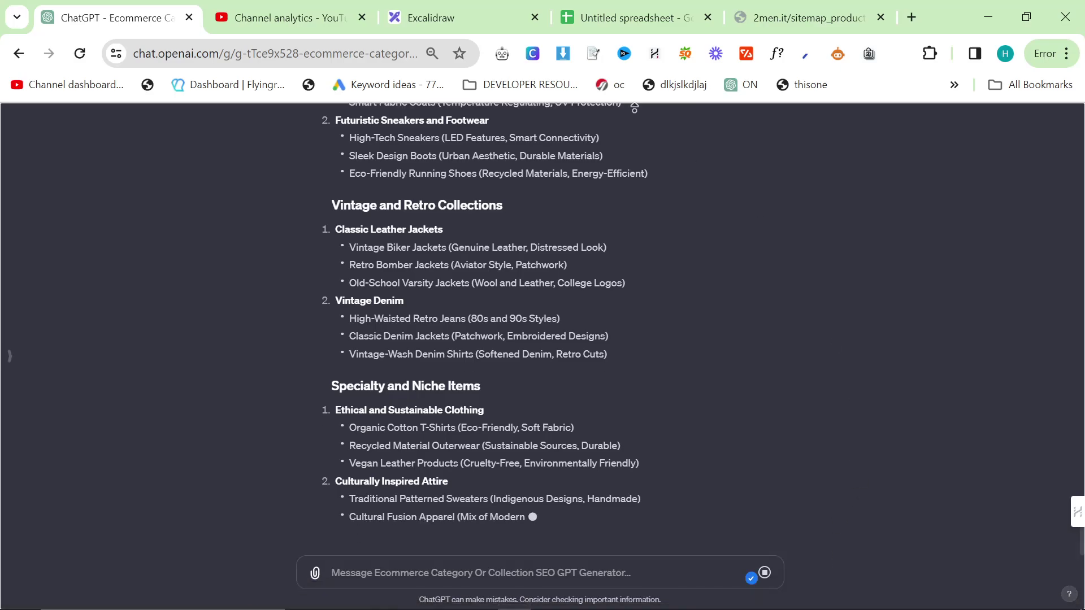
scroll(687, 348, "up", 20)
scroll(683, 395, "up", 20)
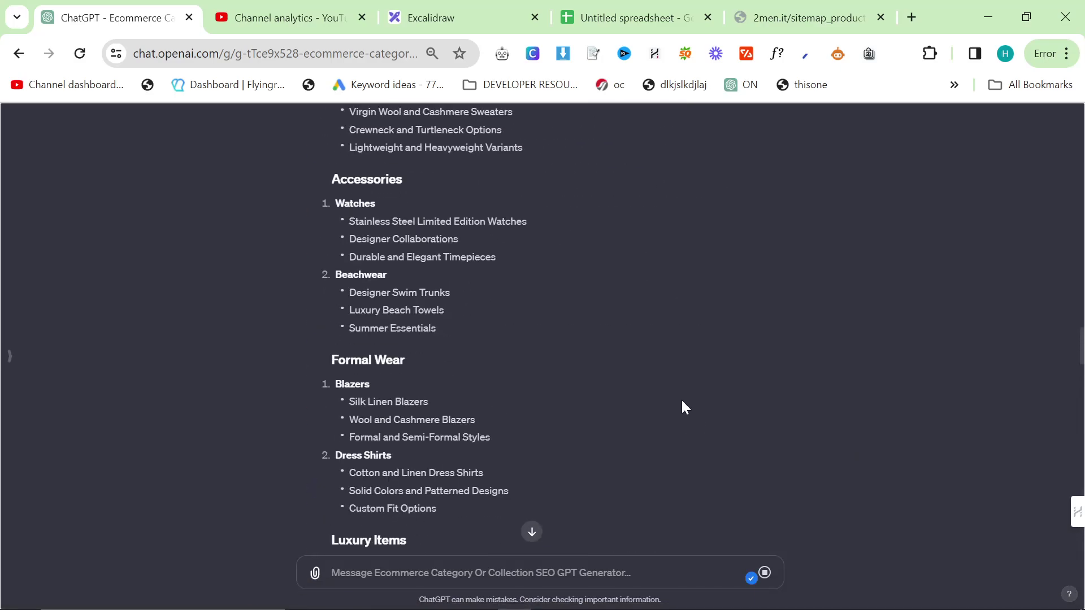
scroll(668, 399, "up", 3)
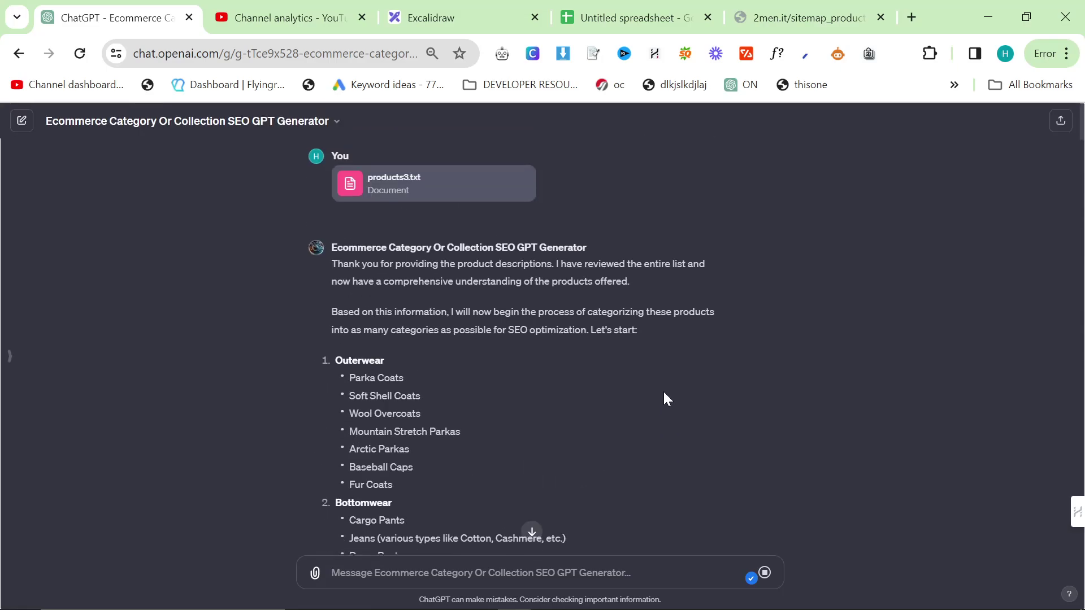